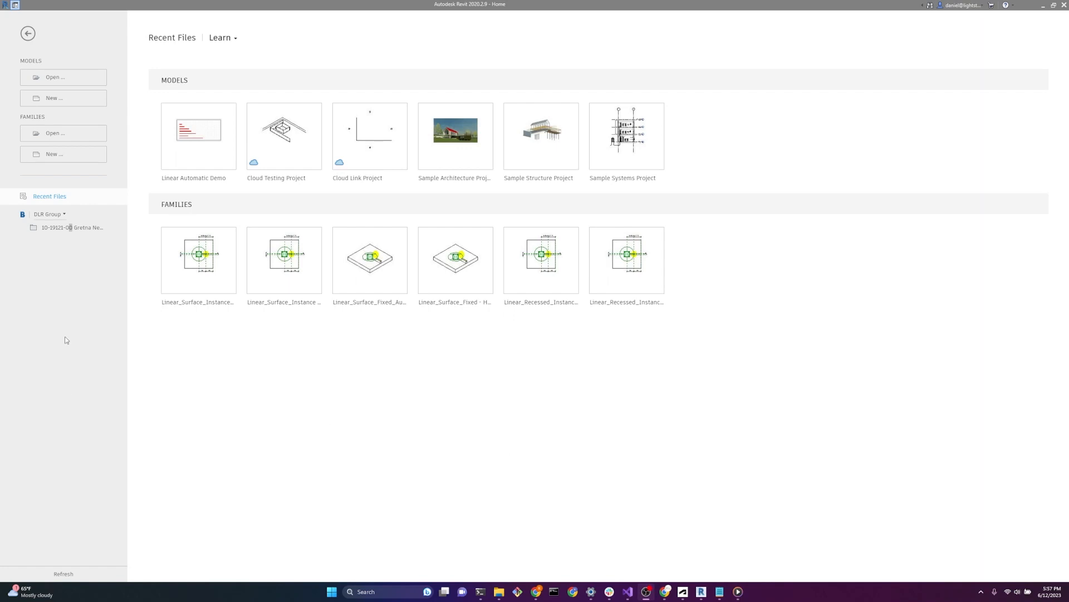
Step: Create a new family from the template Generic Model face based.rft
left_click(74, 154)
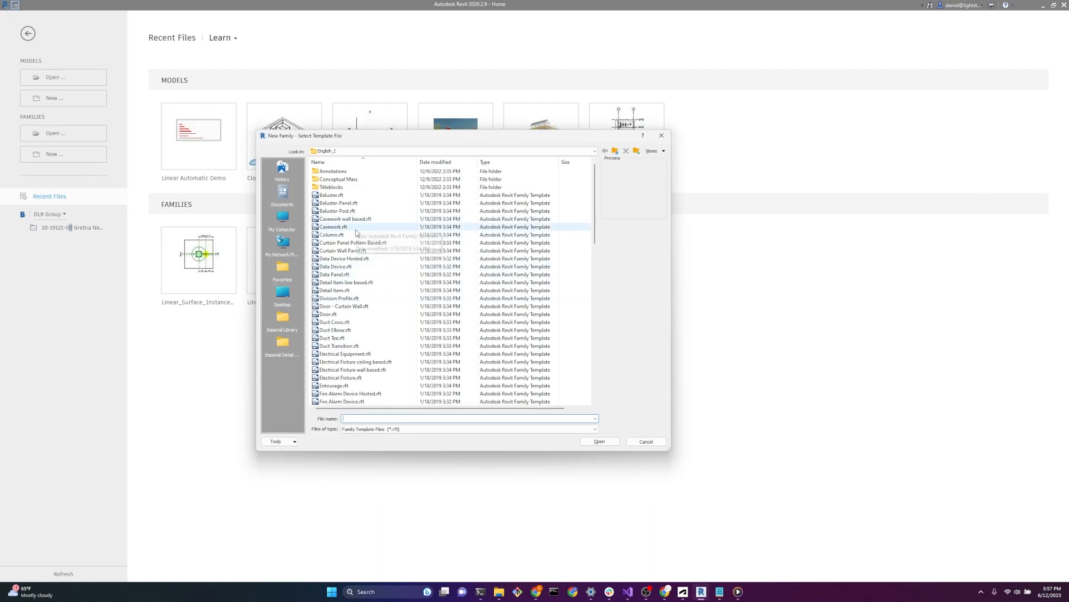
scroll(357, 232, "down", 13)
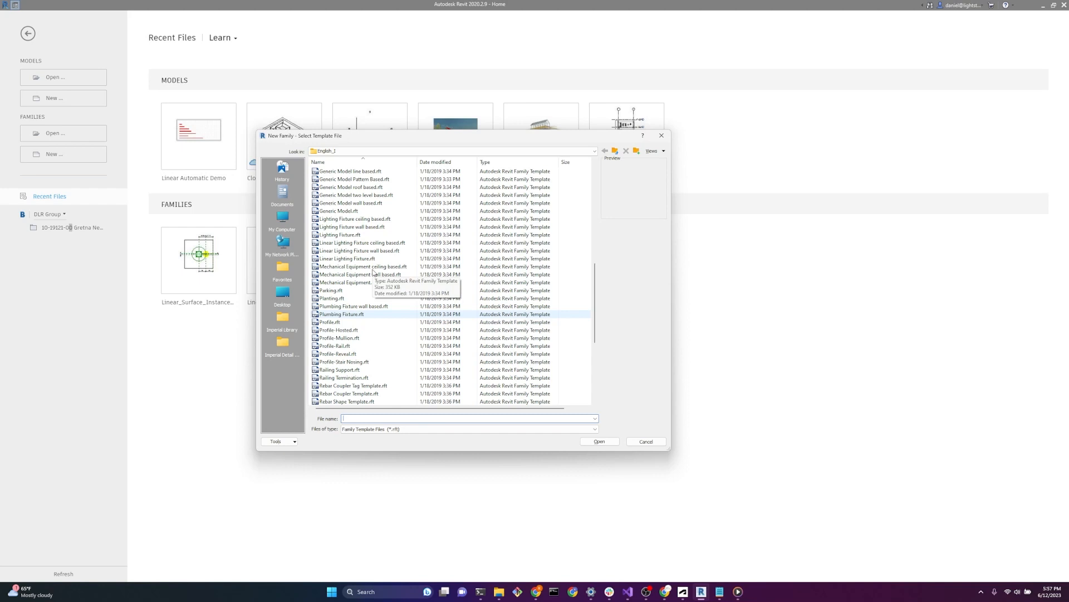
scroll(375, 271, "up", 2)
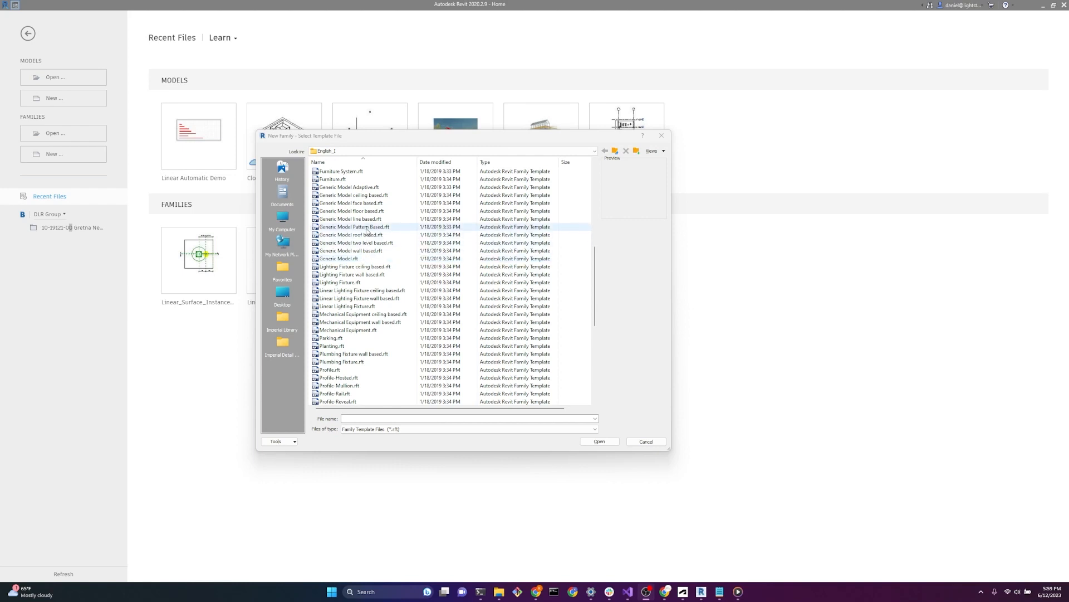
left_click(379, 204)
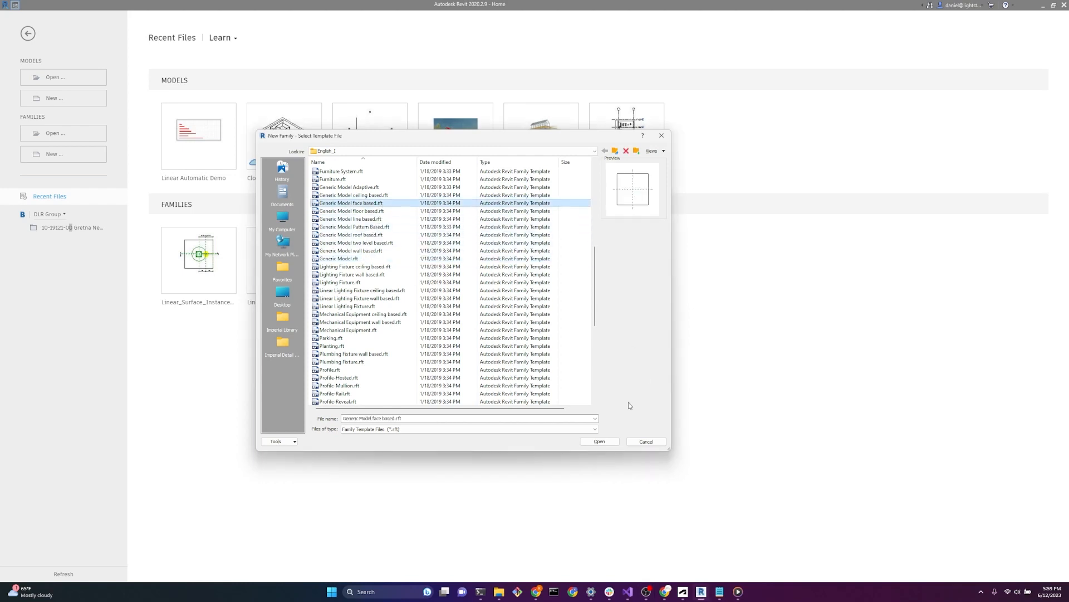
left_click(599, 441)
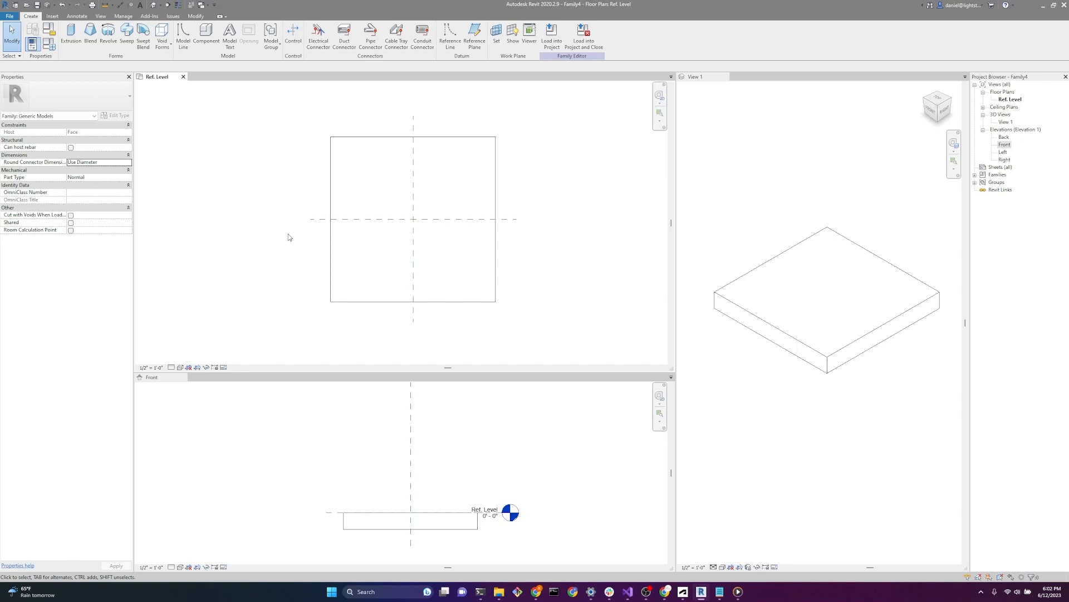
Step: Change the family's category to Lighting Fixtures
left_click(50, 30)
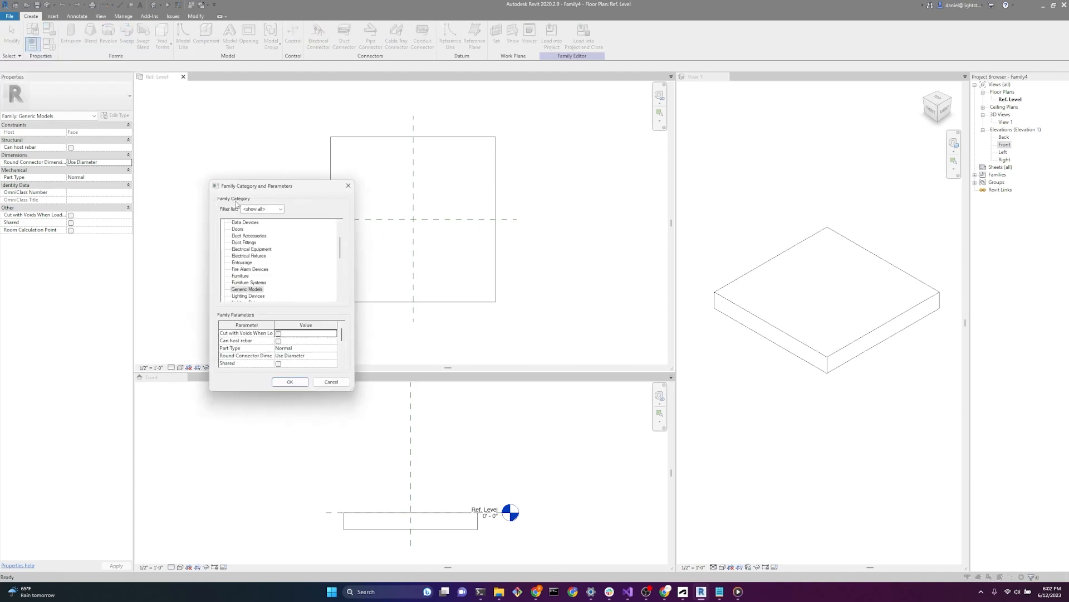
scroll(250, 262, "down", 1)
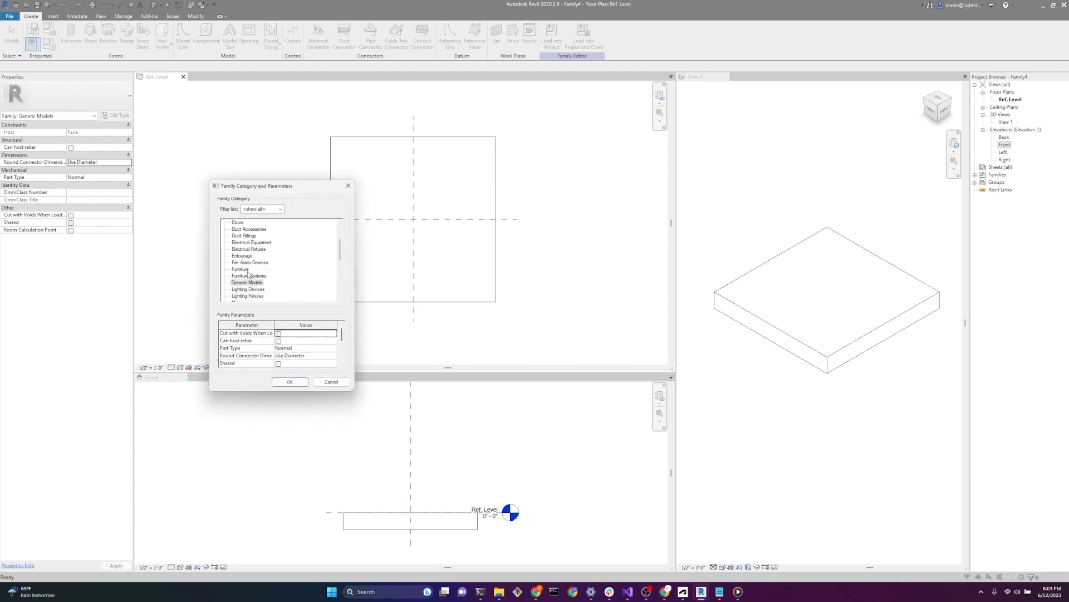
scroll(252, 287, "down", 1)
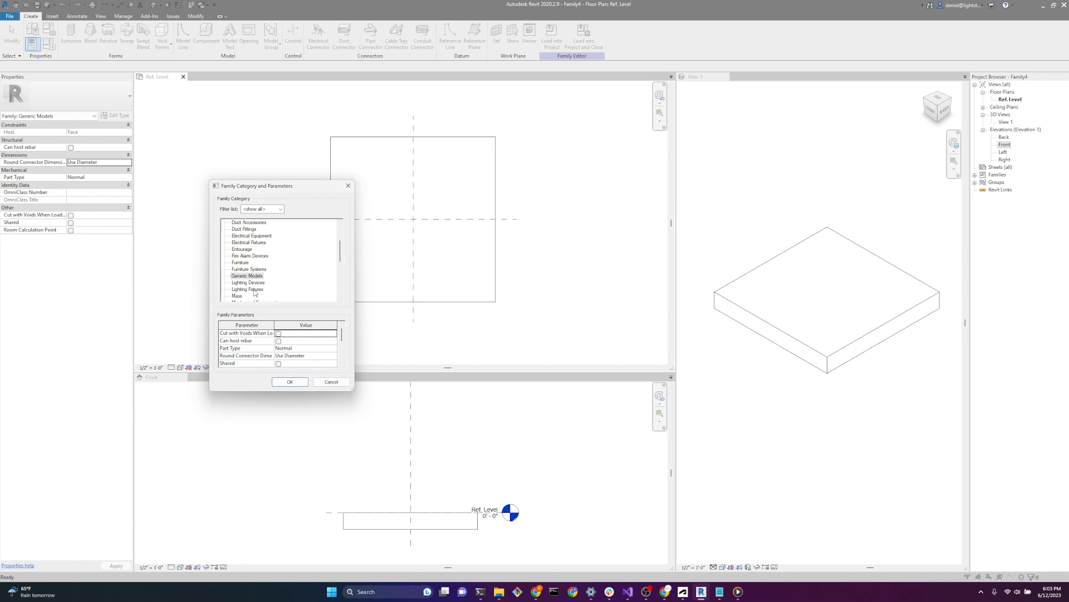
left_click(253, 290)
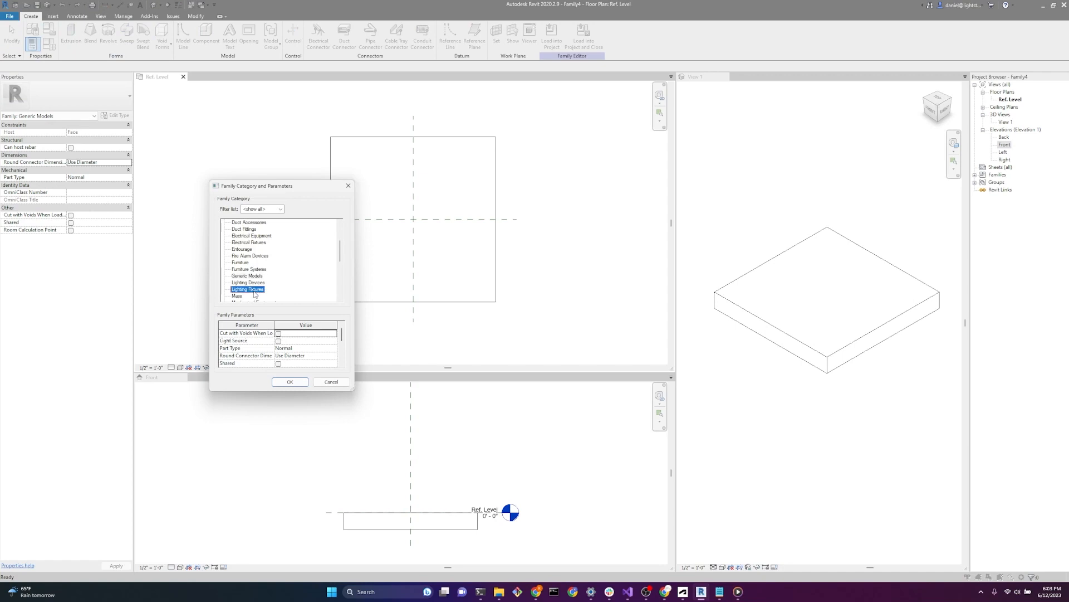
left_click(290, 383)
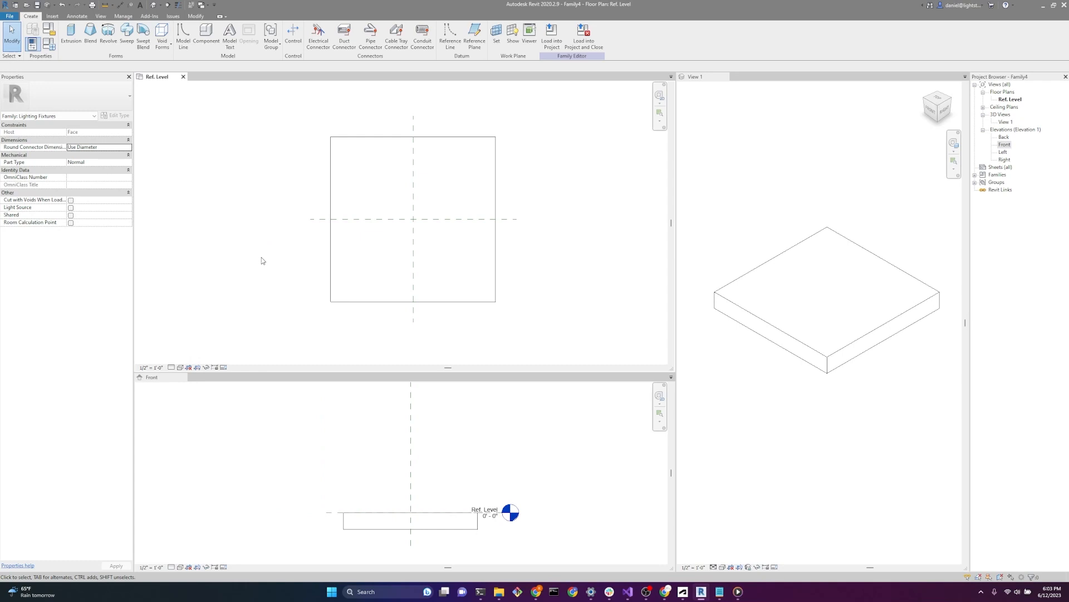
Step: Review the parameters available in the lighting fixture family's types
left_click(49, 45)
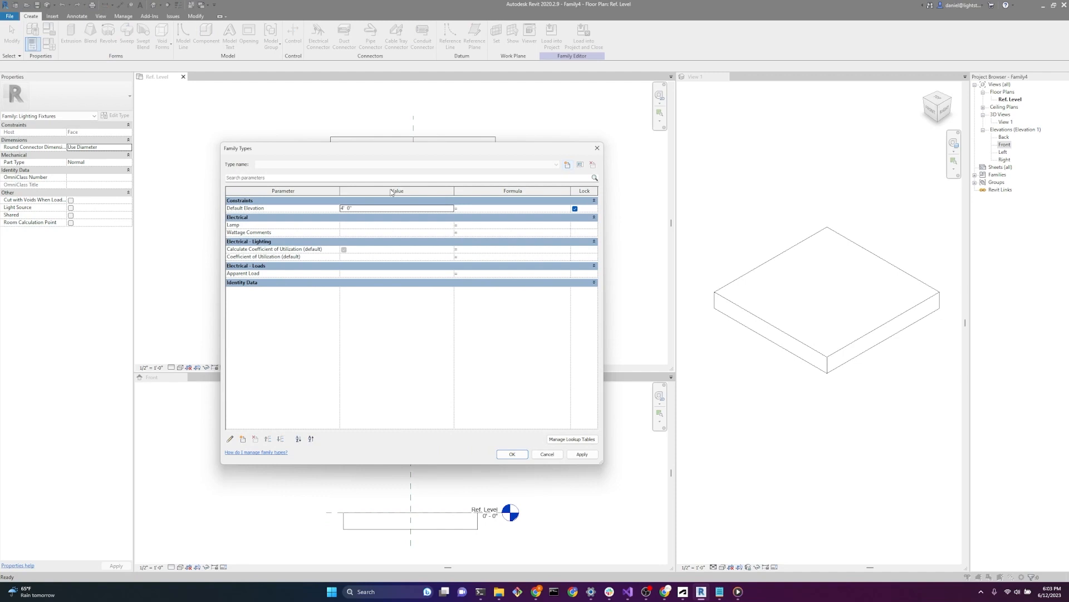
left_click(512, 454)
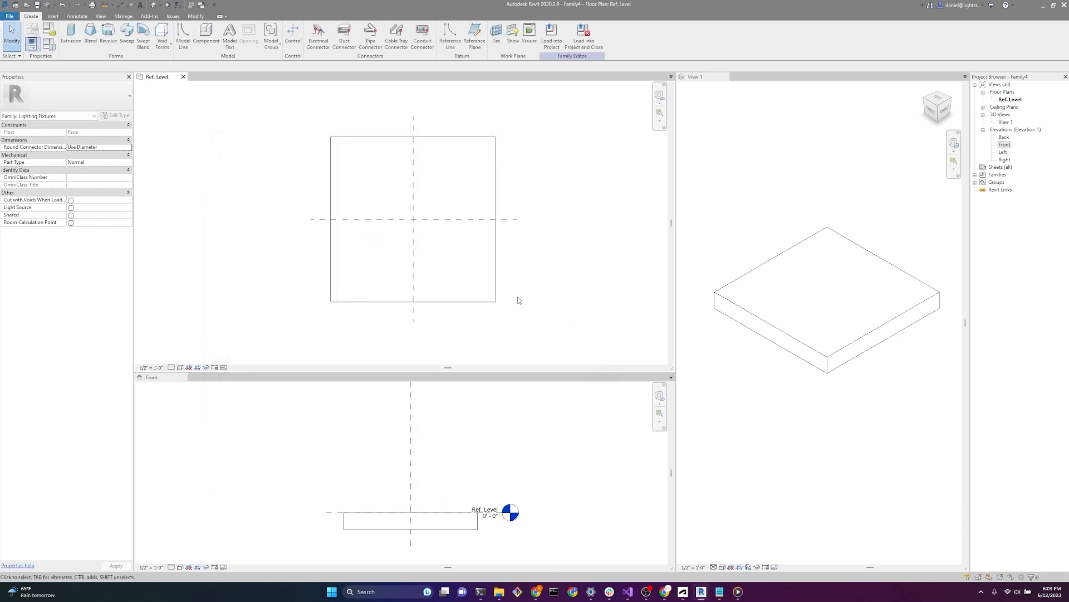
left_click(837, 327)
left_click(858, 345)
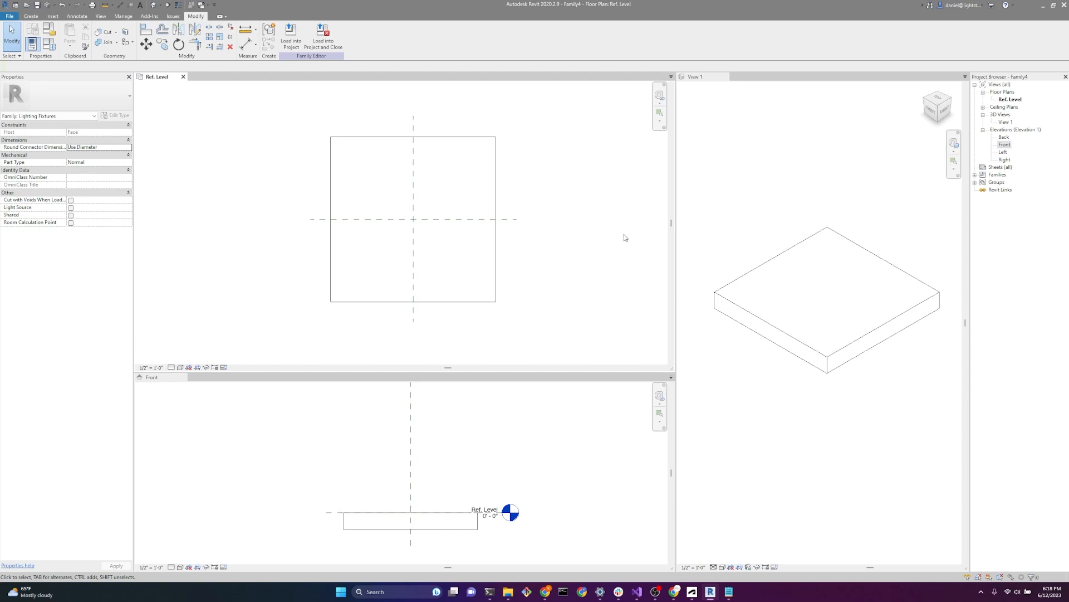
Step: Place two horizontal reference planes in the Ref. Level plan, one above the centre plane and one about 1'-7" below it
left_click(30, 16)
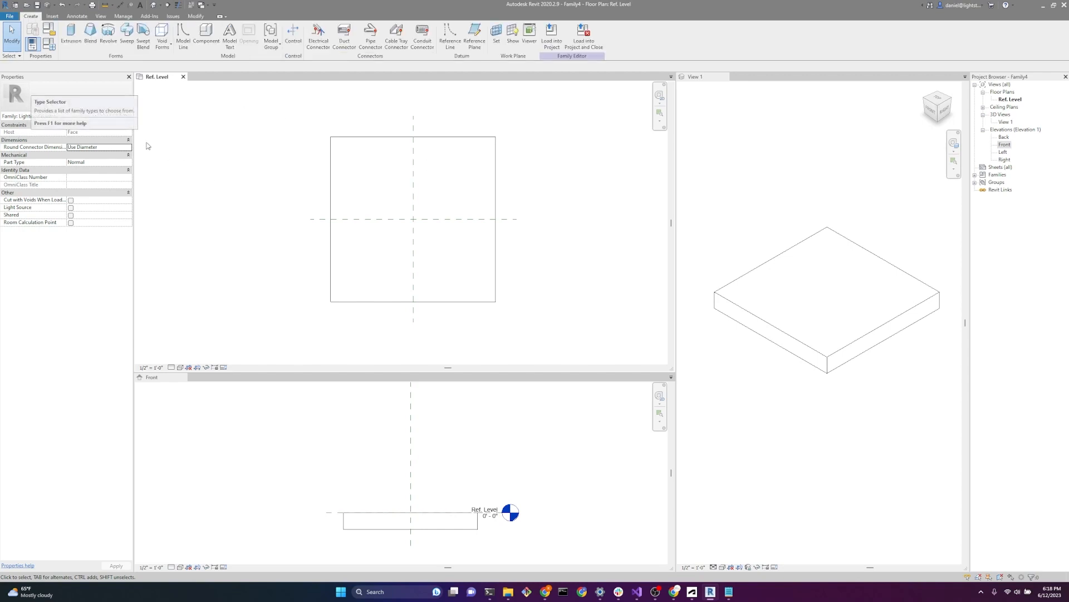
left_click(475, 33)
left_click(310, 191)
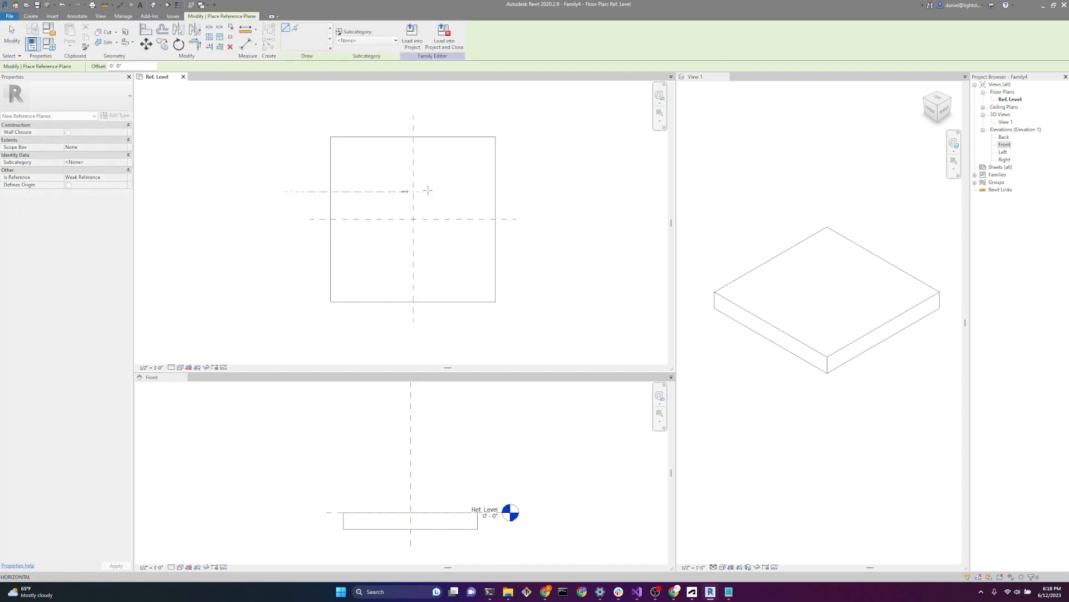
left_click(516, 191)
left_click(310, 252)
left_click(518, 251)
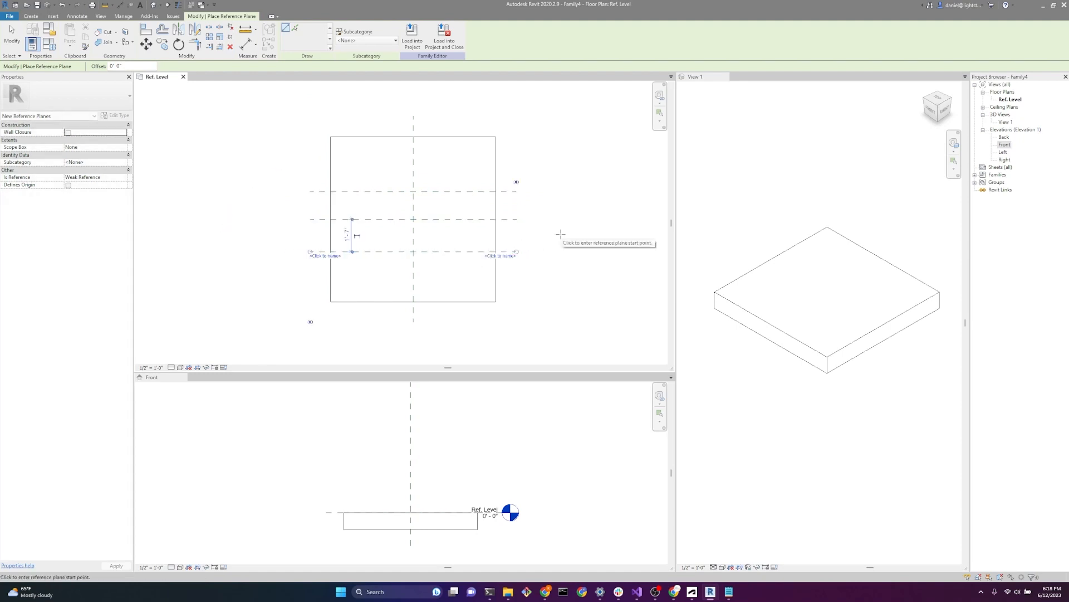
key("Escape")
key("Escape")
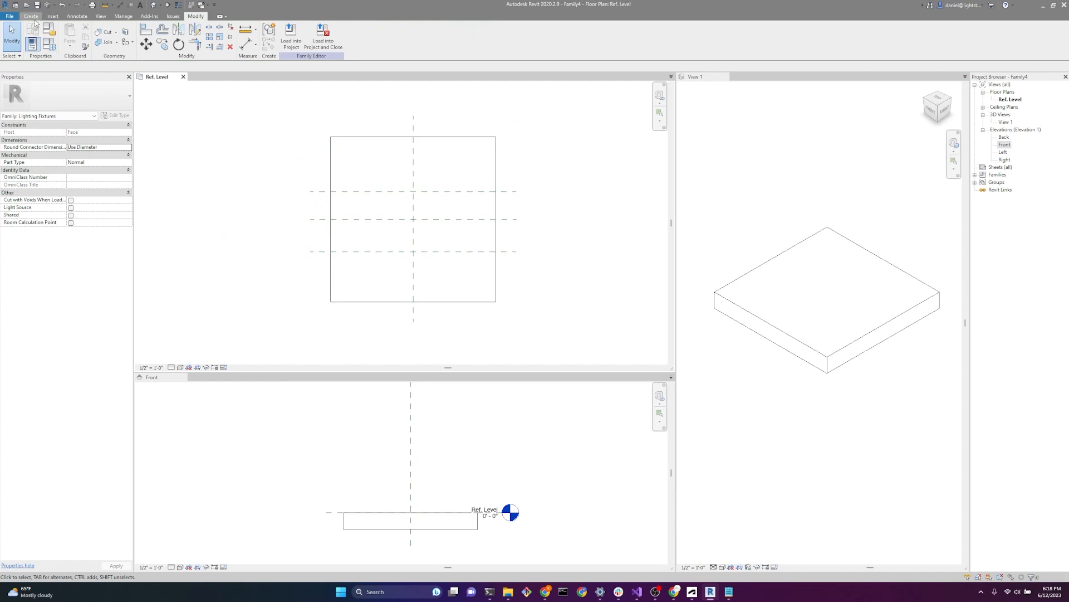
Step: Create a solid extrusion from a rectangle about 4'-8" by 4'-10" drawn around the intersection of the centre planes
left_click(33, 18)
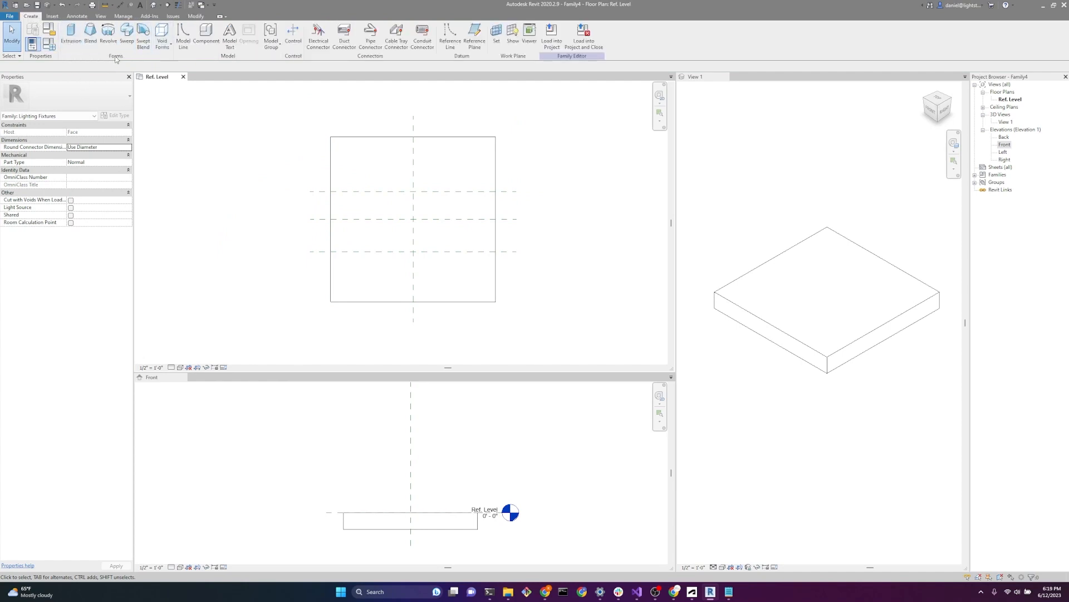
left_click(76, 49)
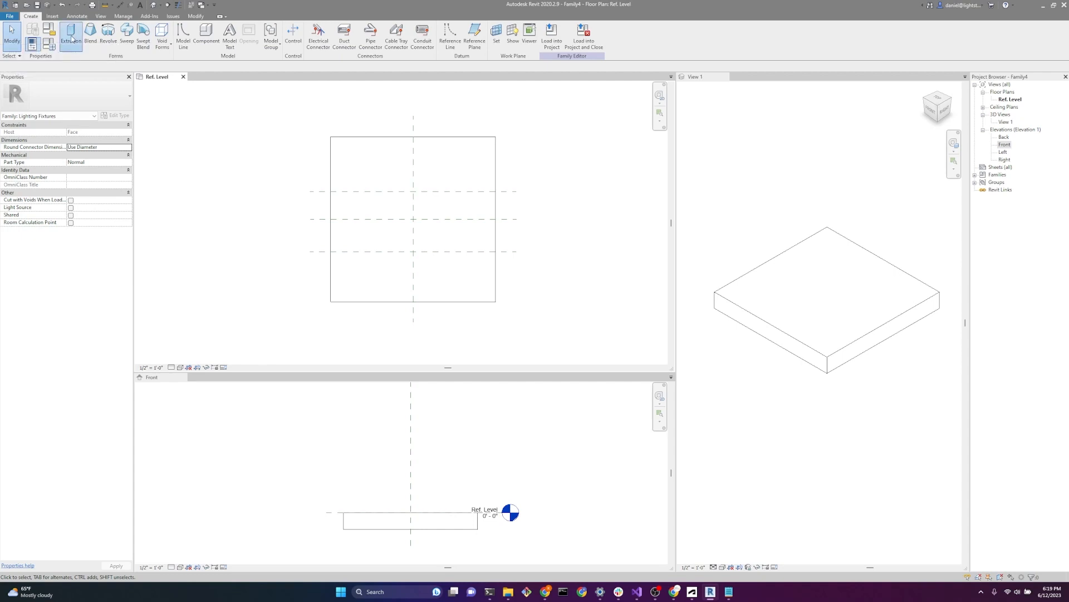
left_click(313, 27)
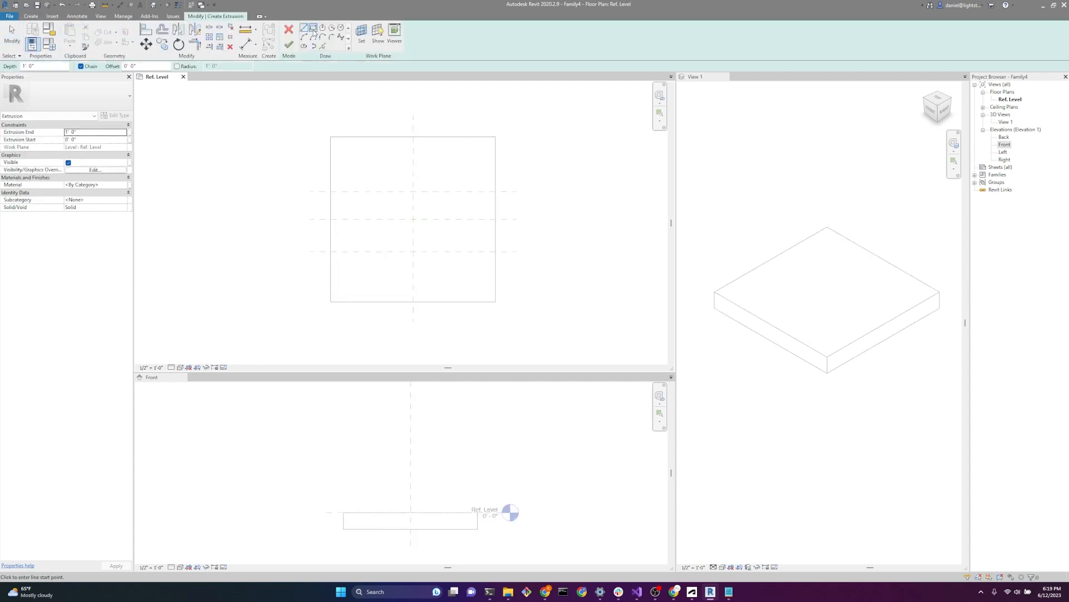
left_click(357, 163)
left_click(454, 262)
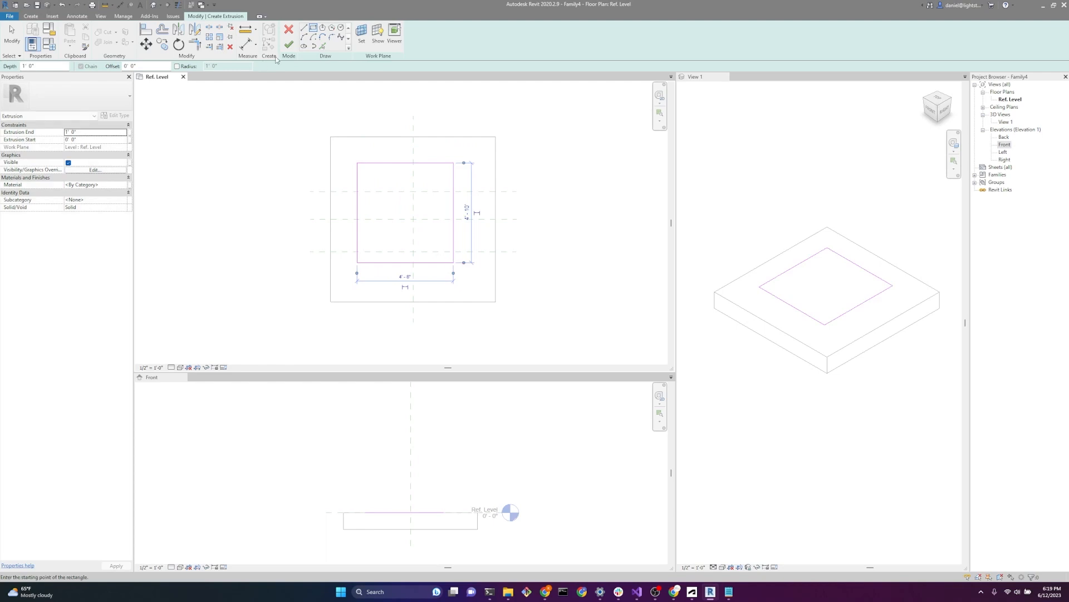
left_click(289, 47)
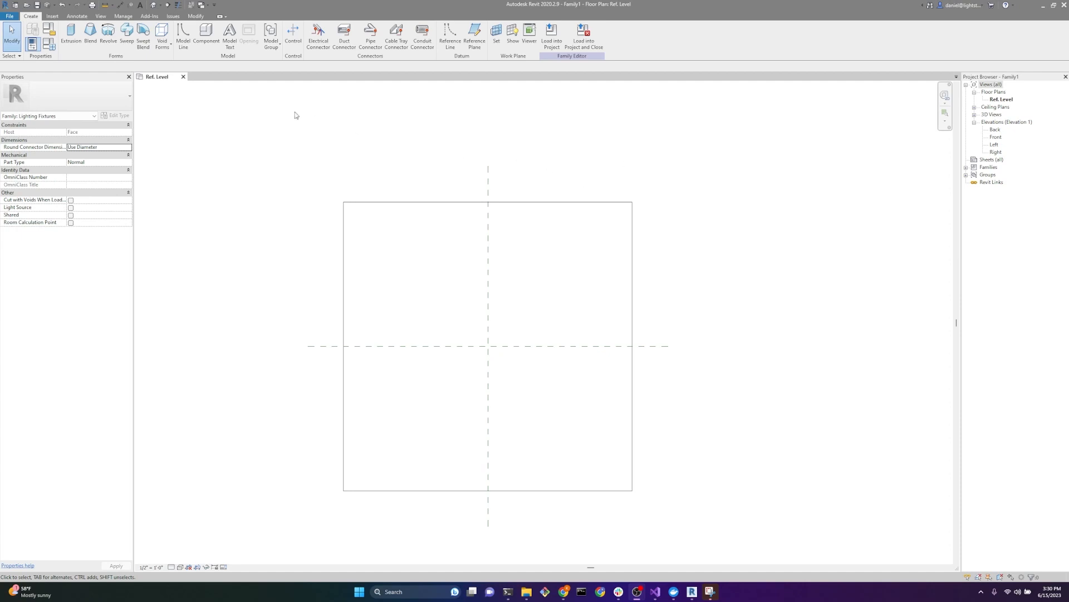
Step: Place two horizontal reference planes in the Ref. Level plan, about 9" above and 8" below the horizontal centre plane
left_click(472, 45)
left_click(306, 319)
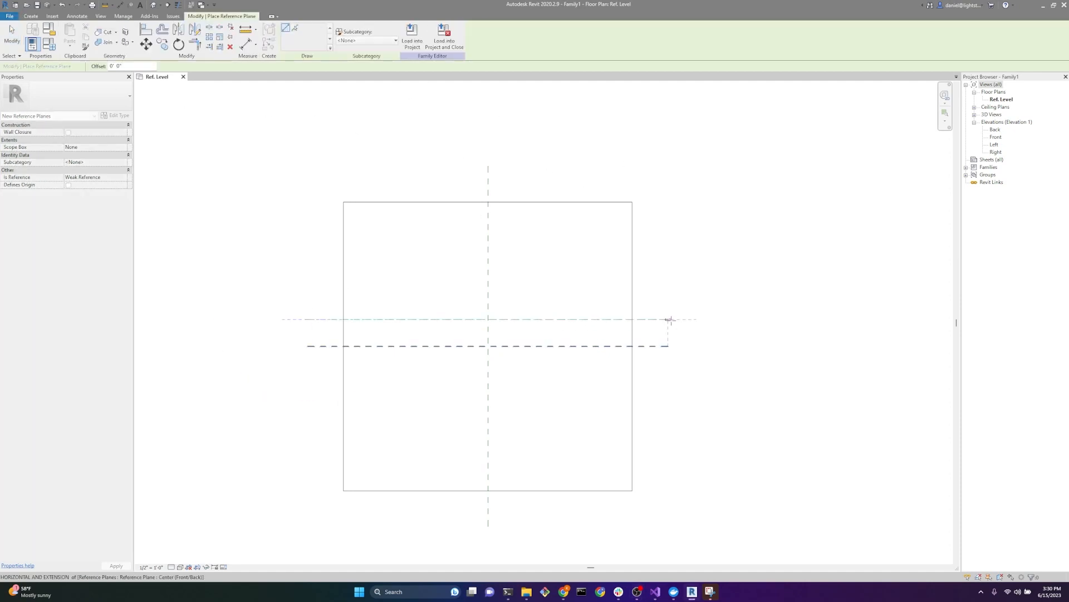
left_click(669, 319)
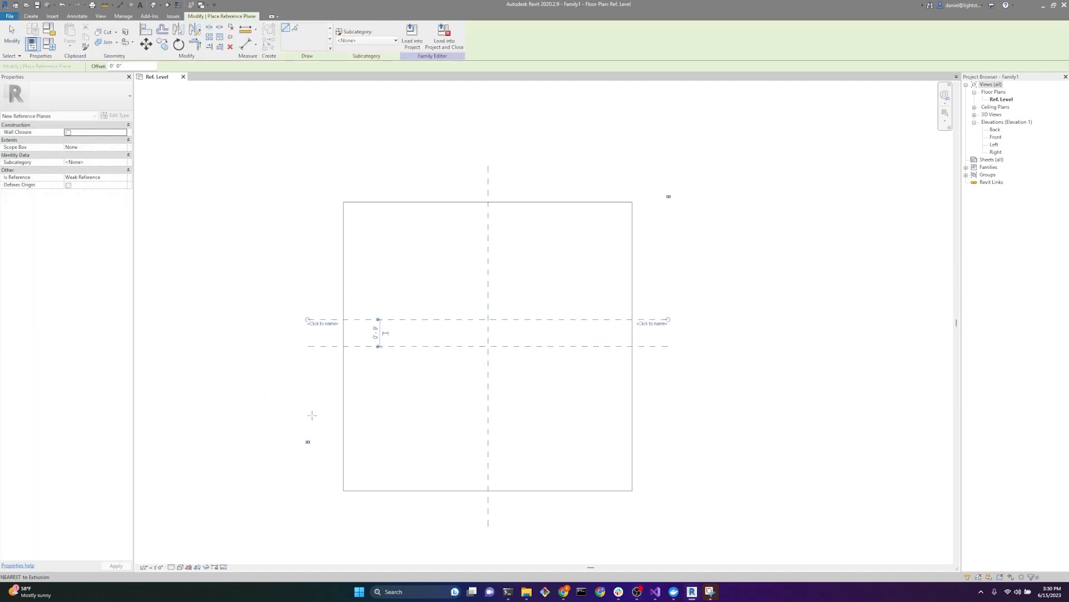
left_click(307, 371)
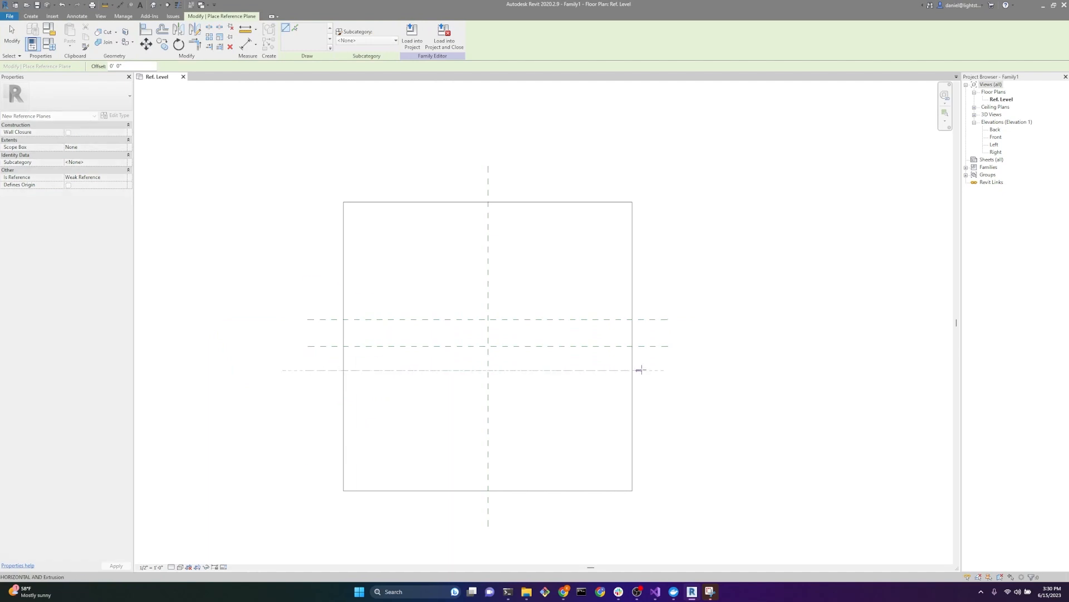
left_click(577, 167)
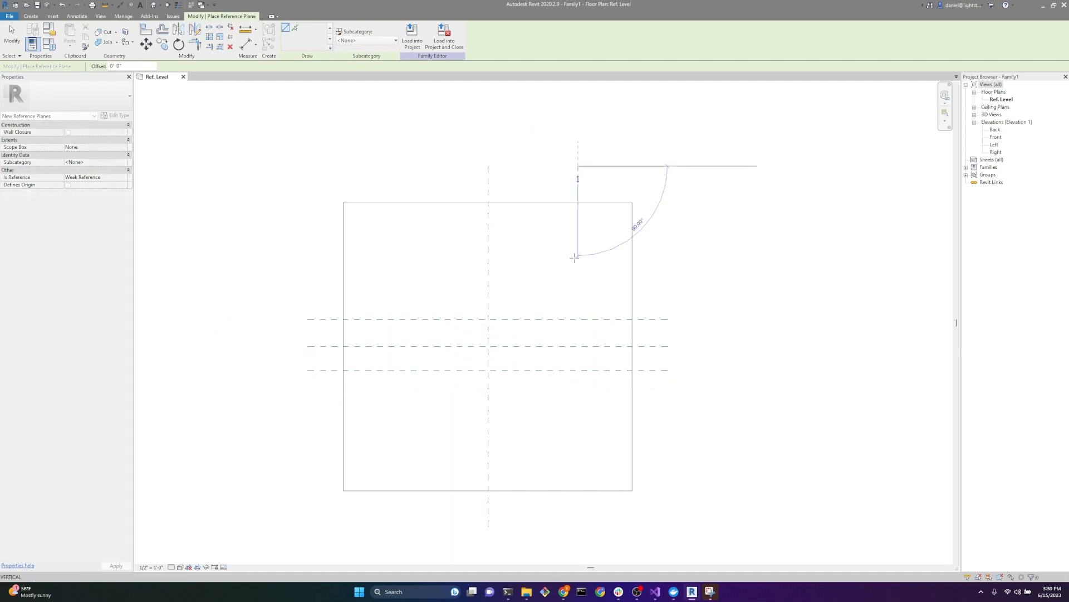
left_click(572, 525)
key("ctrl+z")
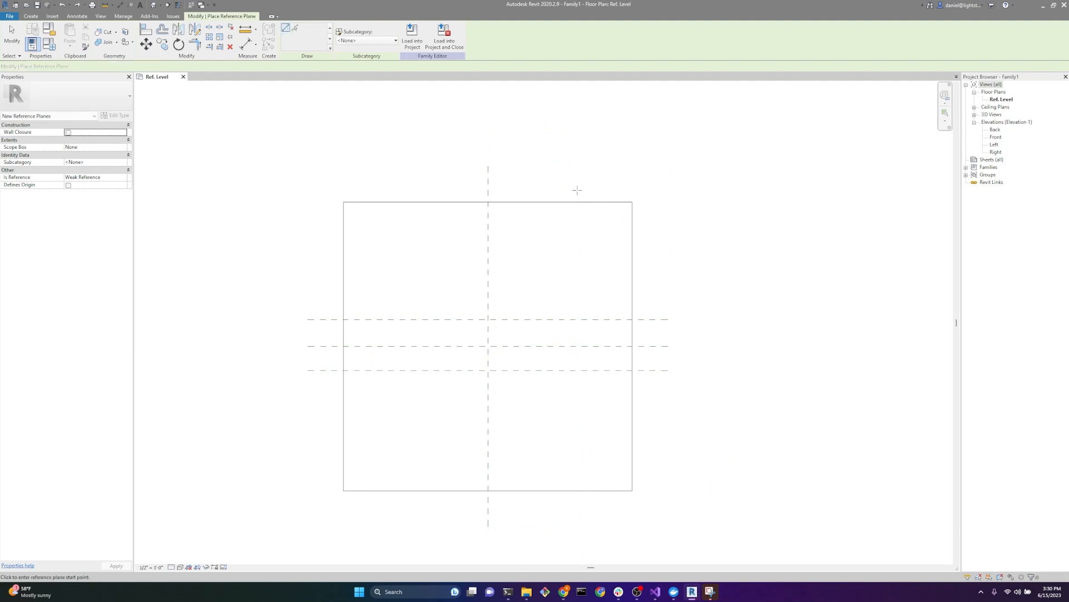
Step: Place two vertical reference planes right of the vertical centre plane, one about 2'-7" away and one between it and the centre
left_click(581, 166)
left_click(581, 525)
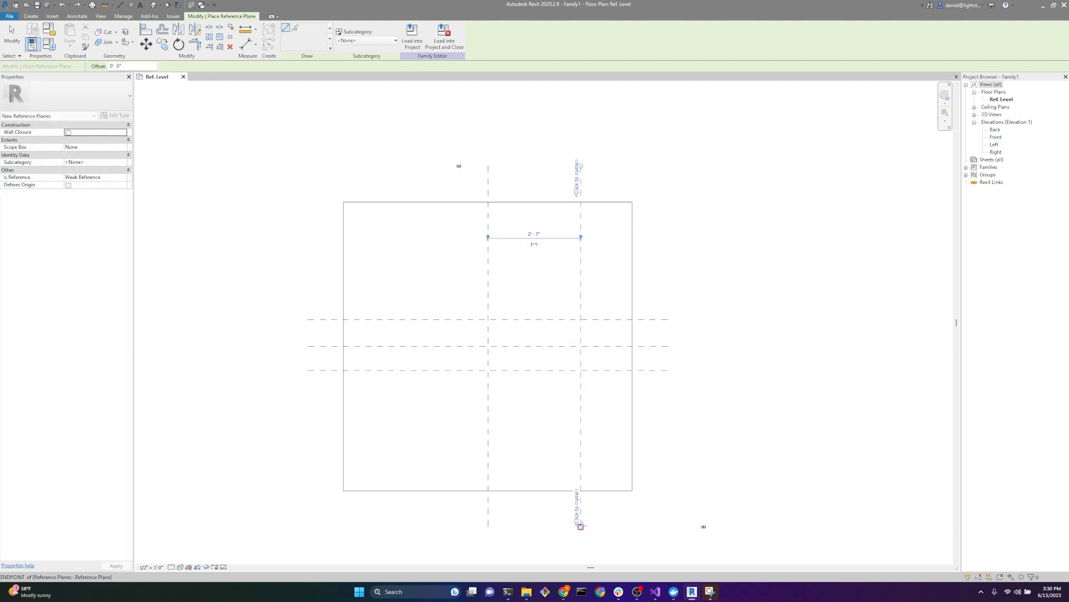
left_click(530, 165)
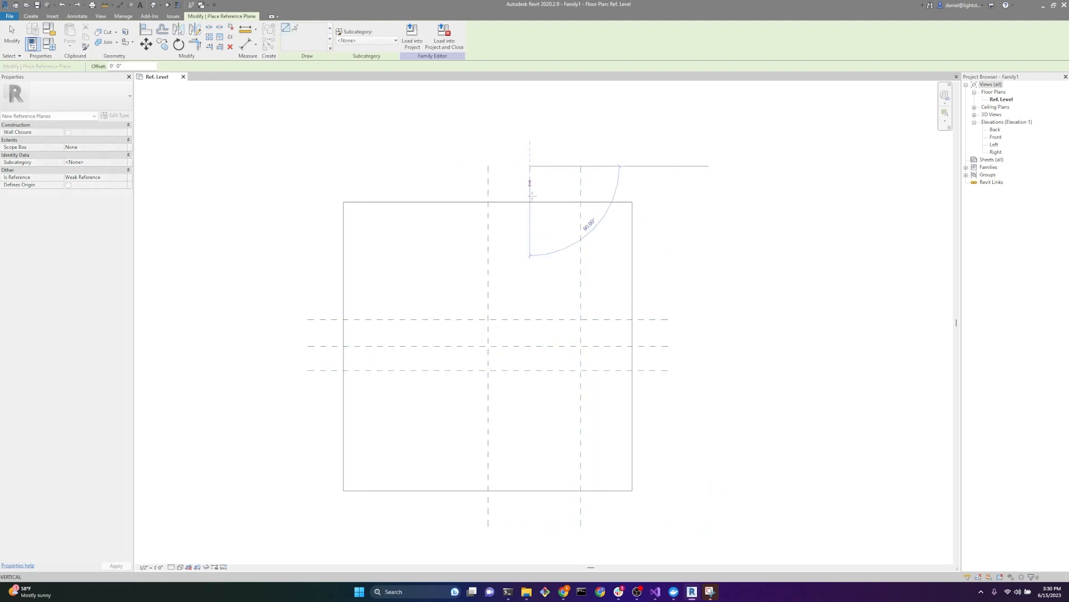
left_click(529, 525)
key("Escape")
key("Escape")
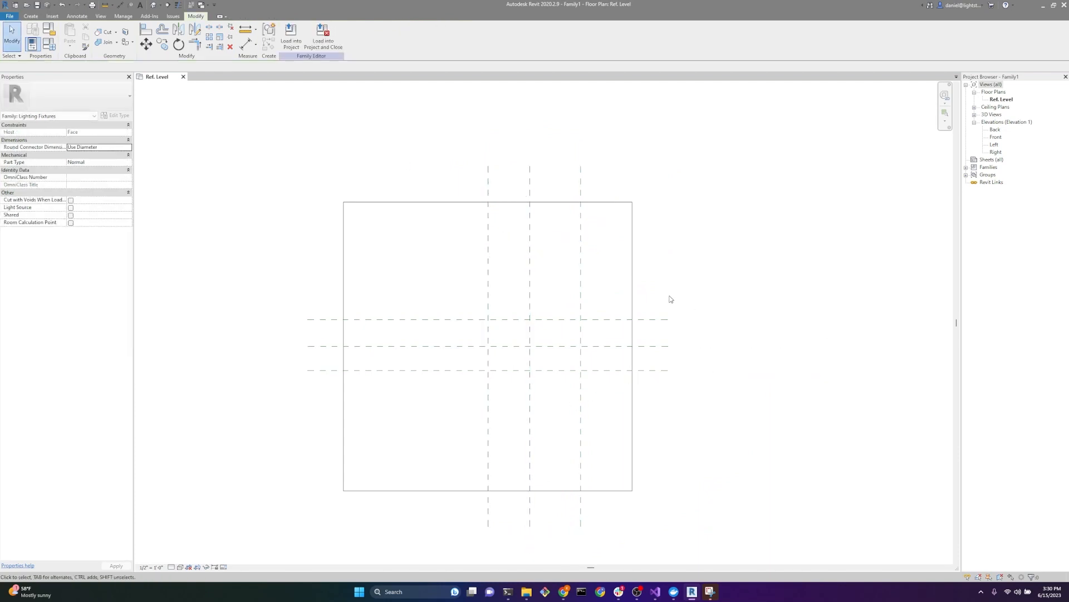
scroll(540, 334, "down", 3)
scroll(542, 361, "up", 4)
scroll(560, 351, "up", 2)
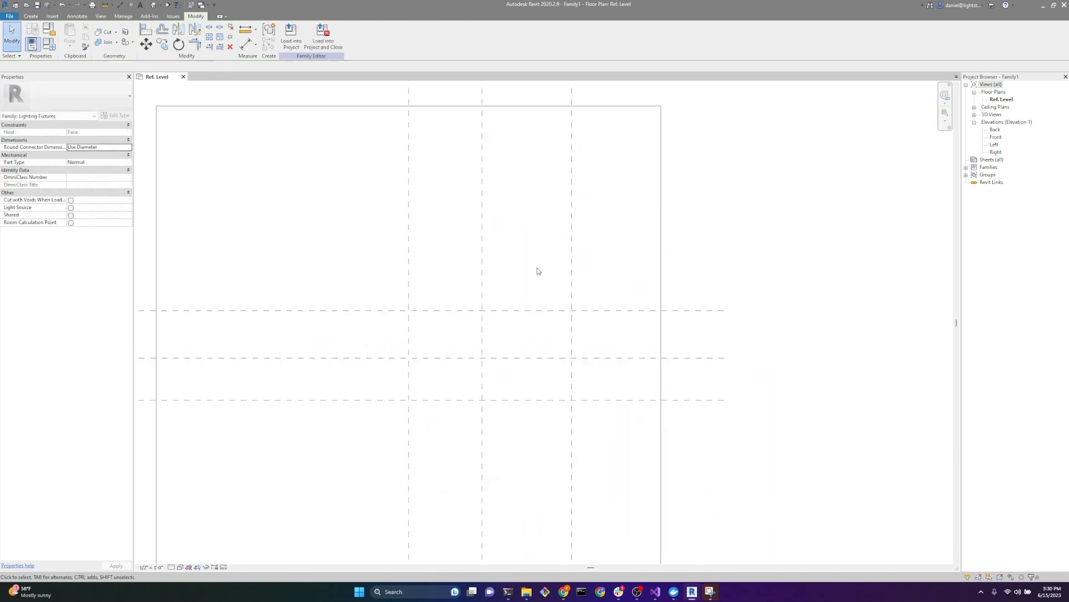
Step: Place two horizontal reference planes in the Front elevation, one about 11" above Ref. Level and another about 7" above the first
double_click(996, 137)
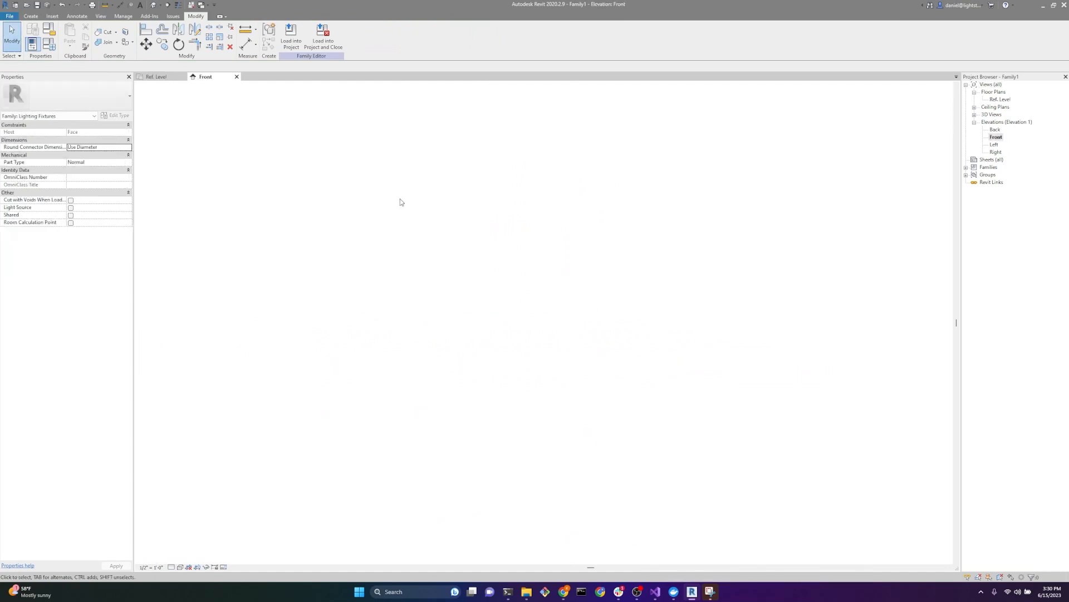
left_click(31, 16)
left_click(474, 37)
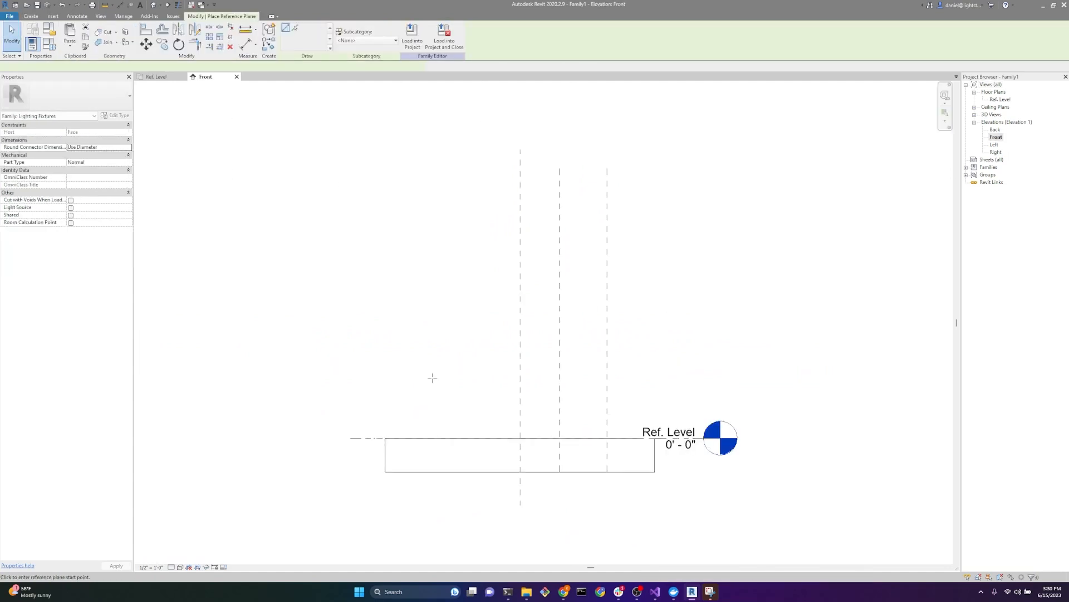
left_click(348, 406)
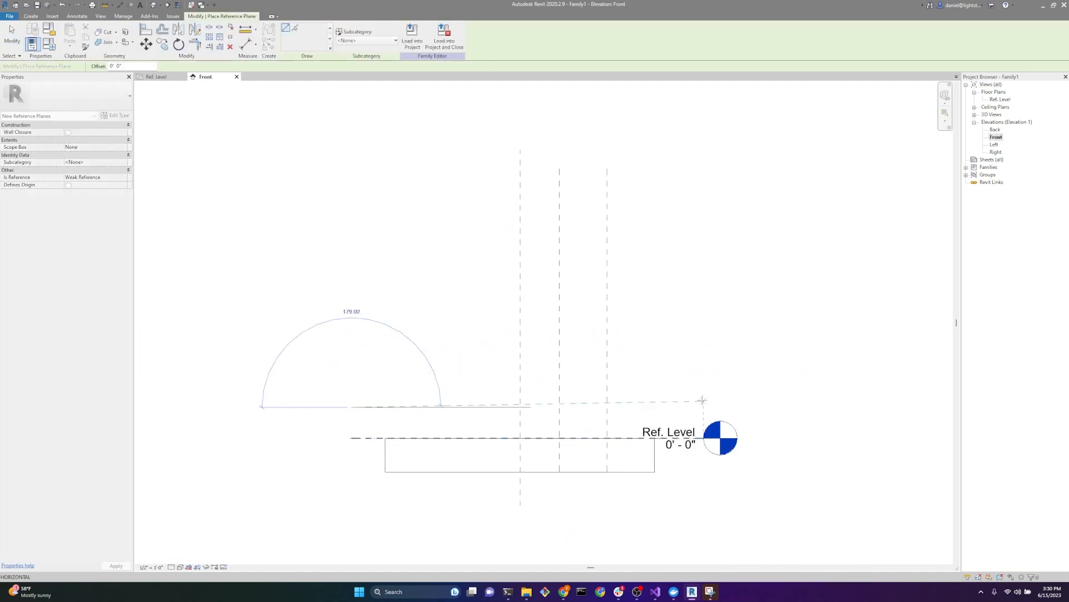
left_click(704, 407)
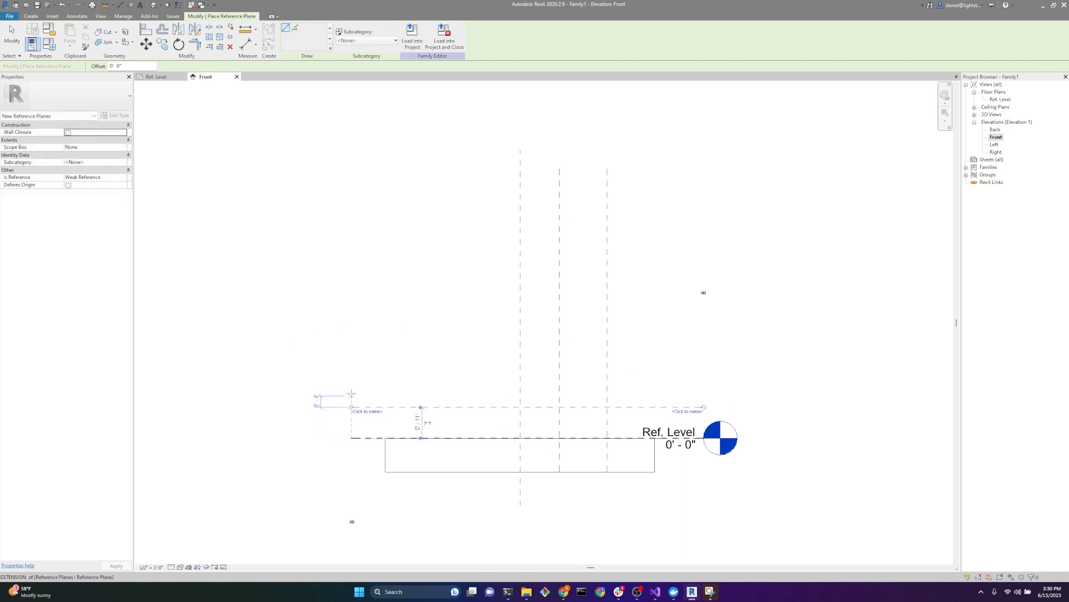
left_click(351, 387)
left_click(705, 387)
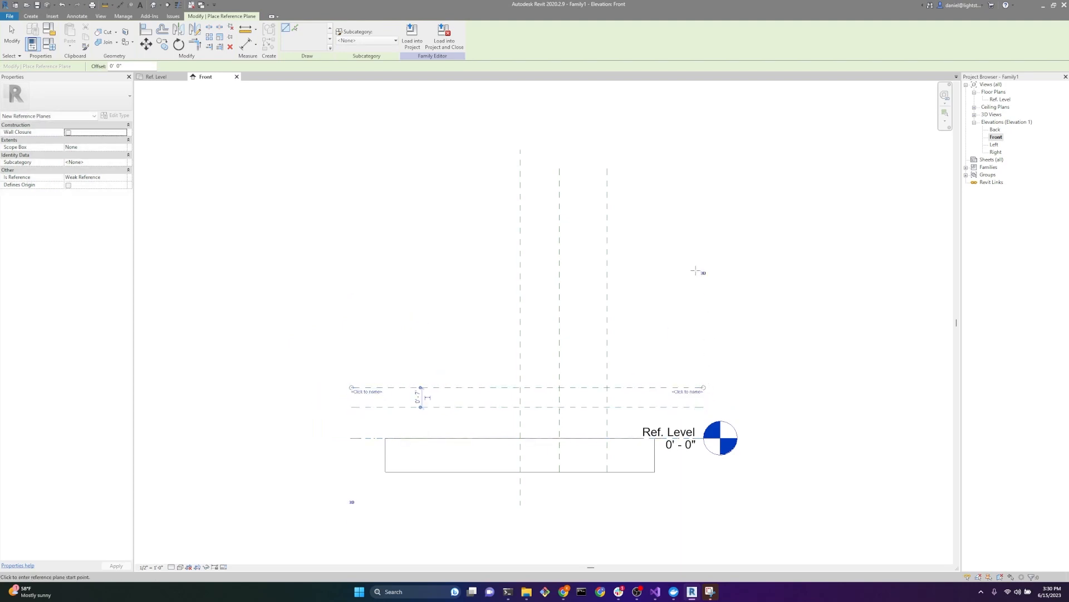
key("Escape")
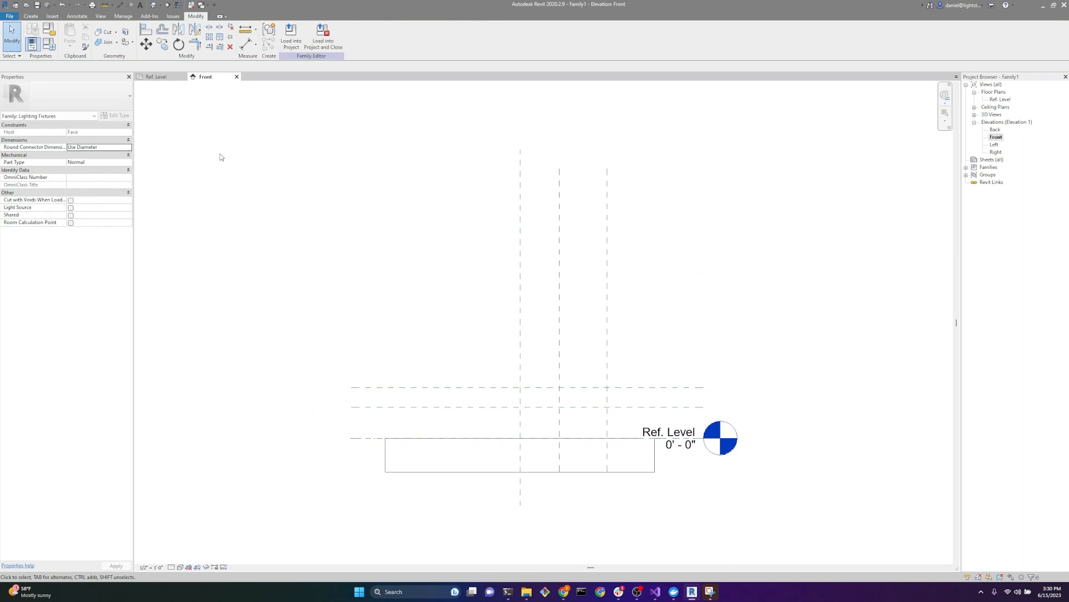
Step: Start a solid extrusion in the Ref. Level plan and sketch a rectangle about 2'-7" by 1'-5" snapped to the outer reference planes
left_click(156, 77)
scroll(410, 287, "down", 3)
scroll(470, 278, "up", 3)
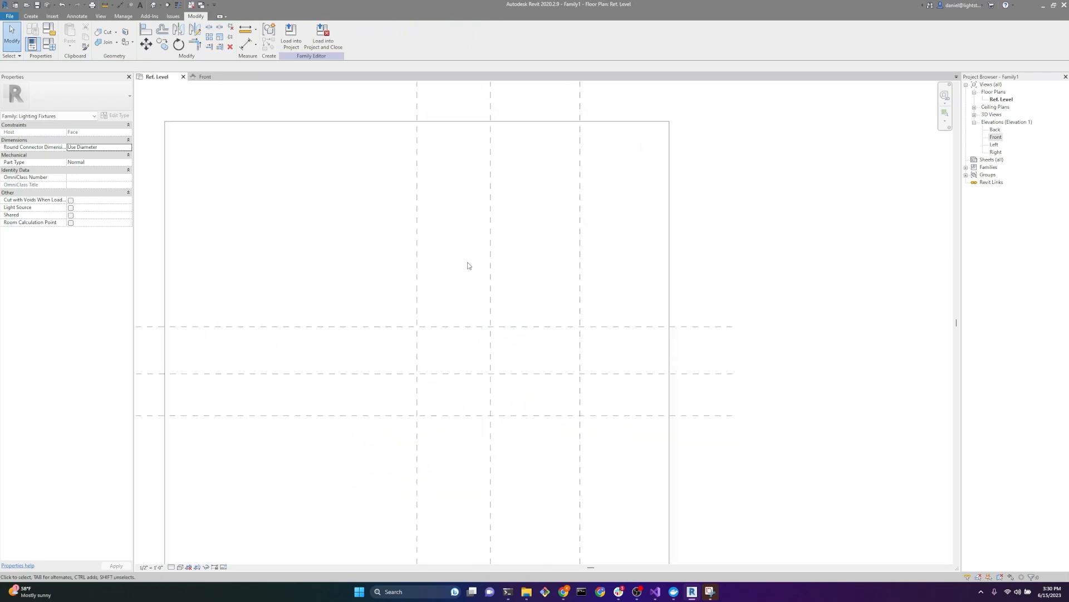
left_click(31, 16)
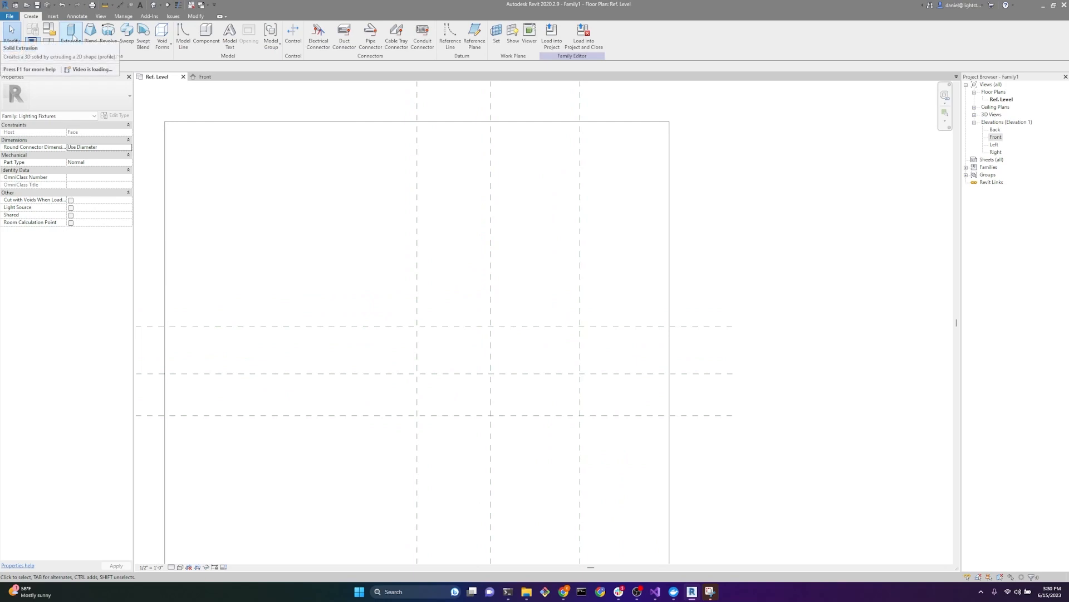
left_click(72, 35)
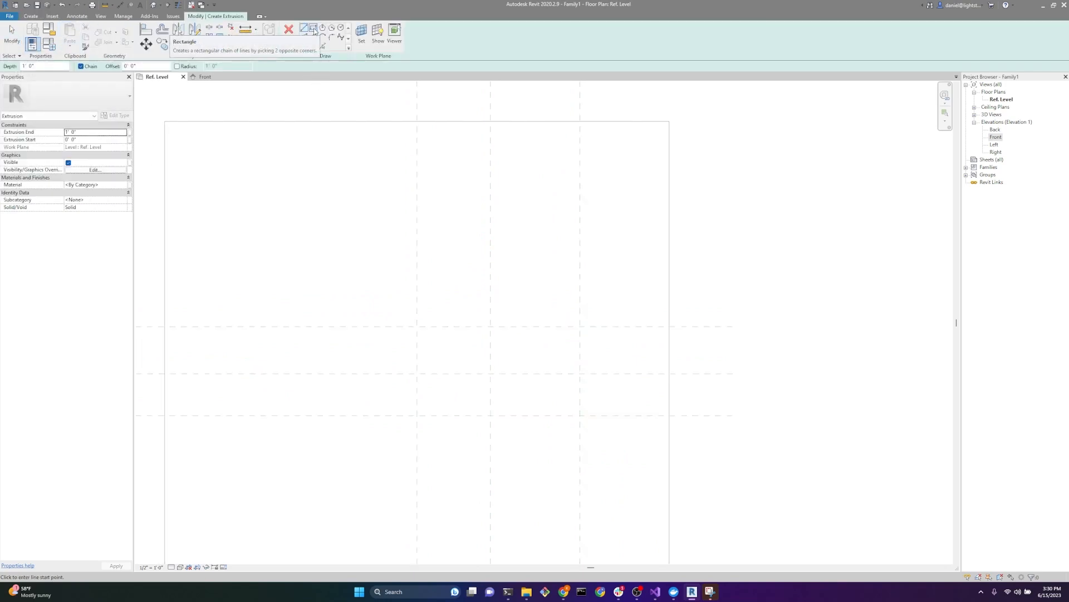
left_click(314, 30)
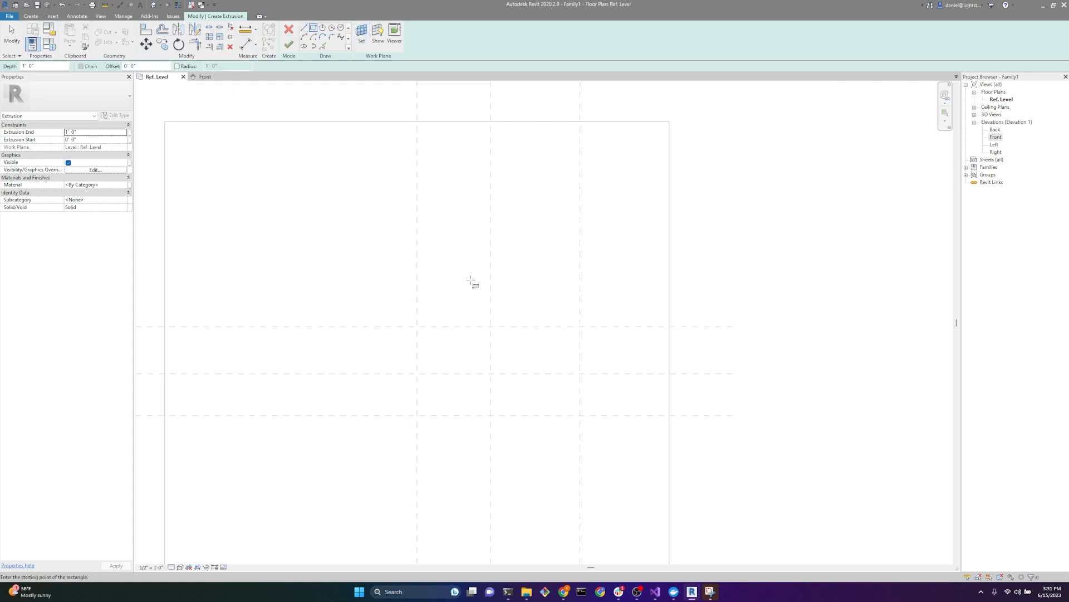
left_click(417, 327)
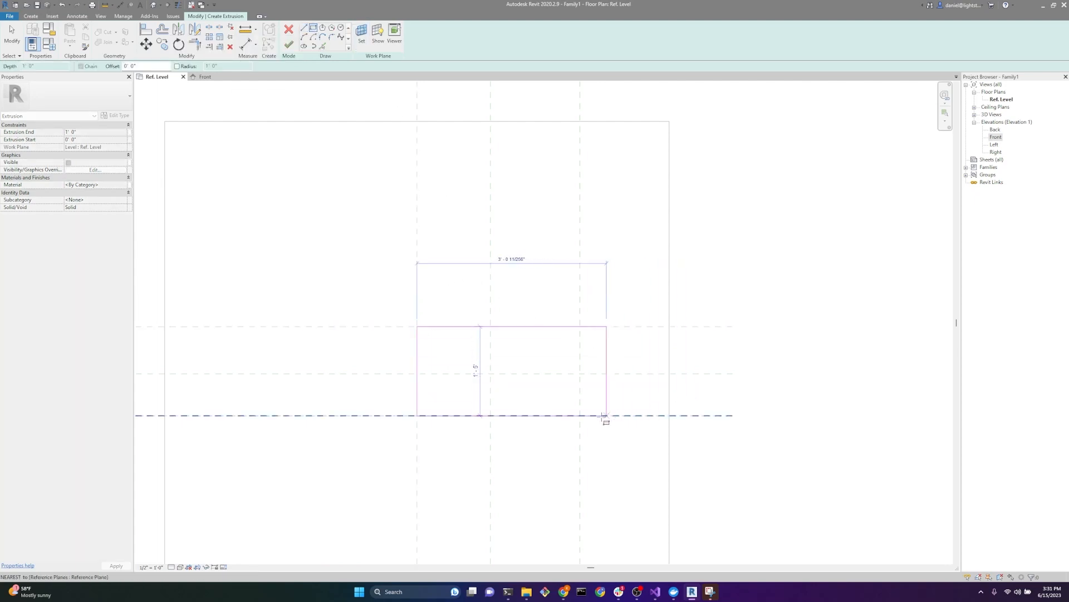
left_click(580, 415)
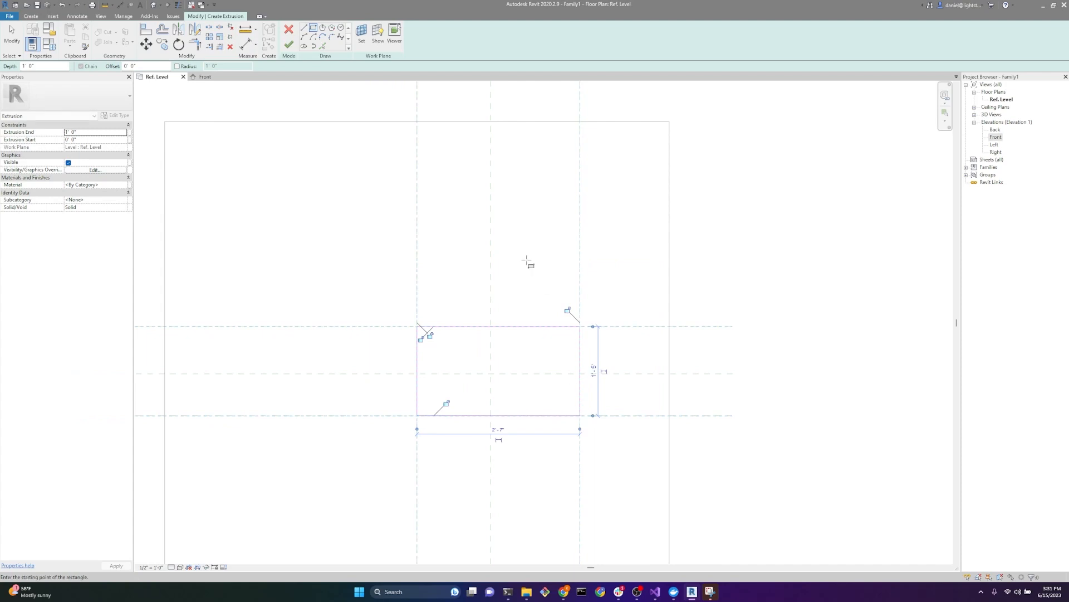
Step: Lock all four sides of the sketched rectangle to their reference planes and finish the extrusion
left_click(566, 310)
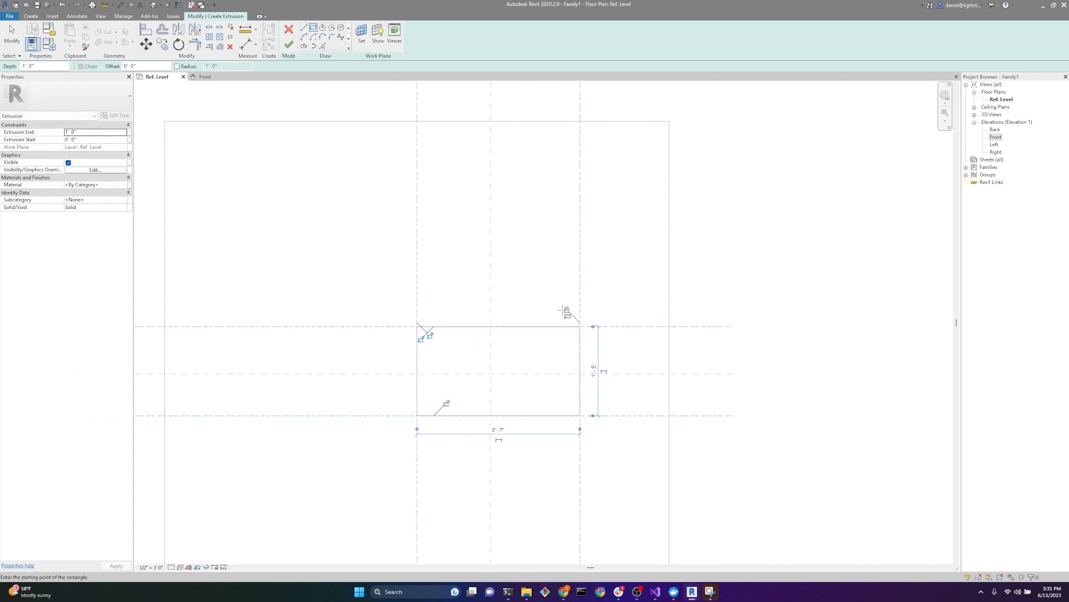
left_click(429, 337)
left_click(421, 339)
left_click(447, 401)
scroll(534, 363, "down", 2)
scroll(531, 366, "up", 3)
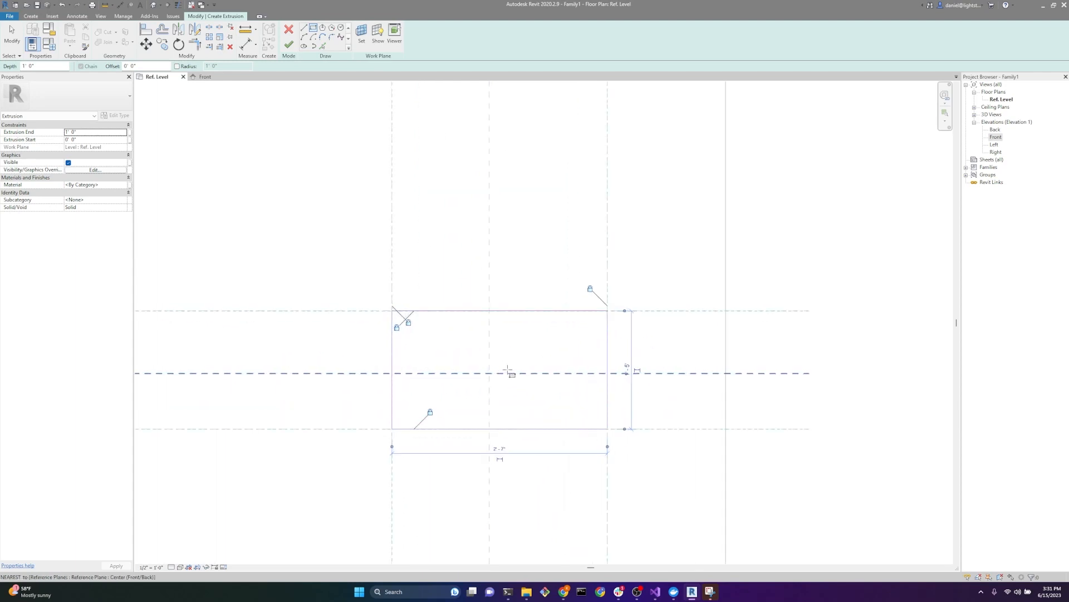
left_click(290, 46)
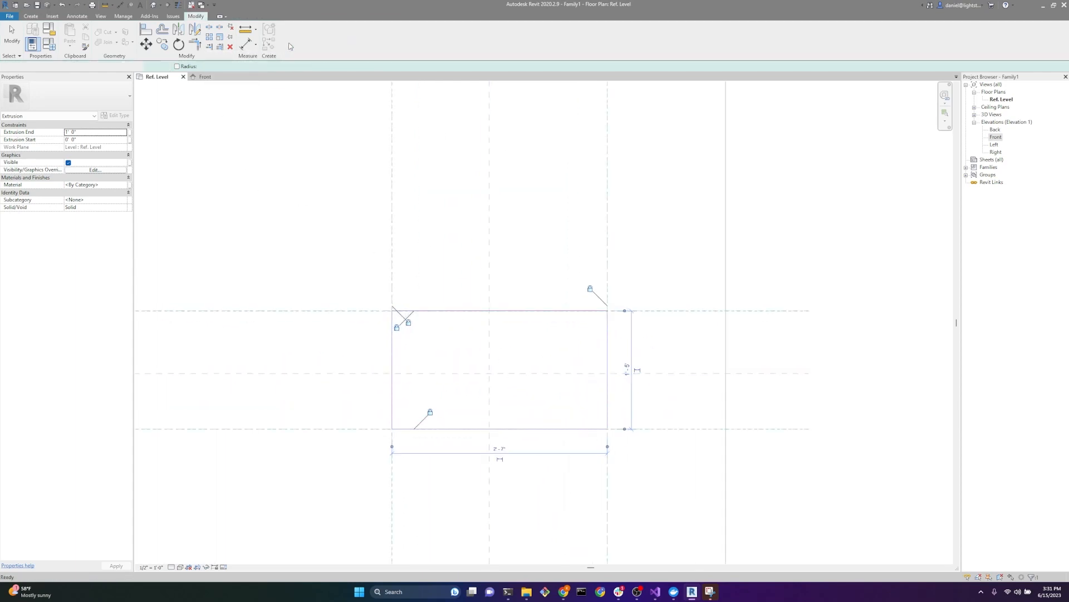
left_click(498, 324)
scroll(500, 323, "down", 3)
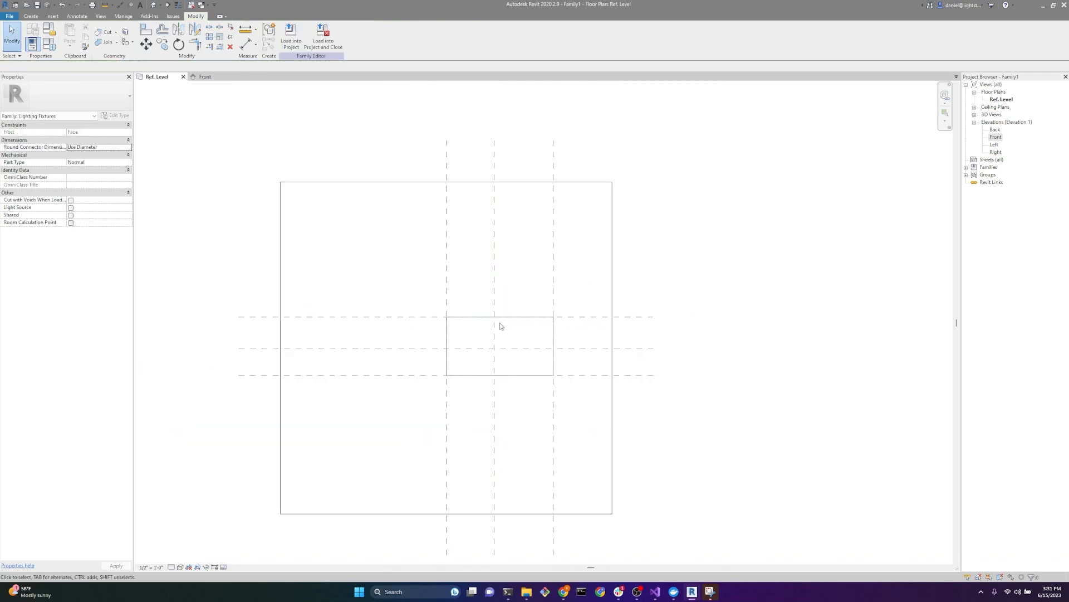
Step: Align the top face of the small extrusion to the lower added horizontal reference plane in the Front elevation and lock it there
left_click(206, 77)
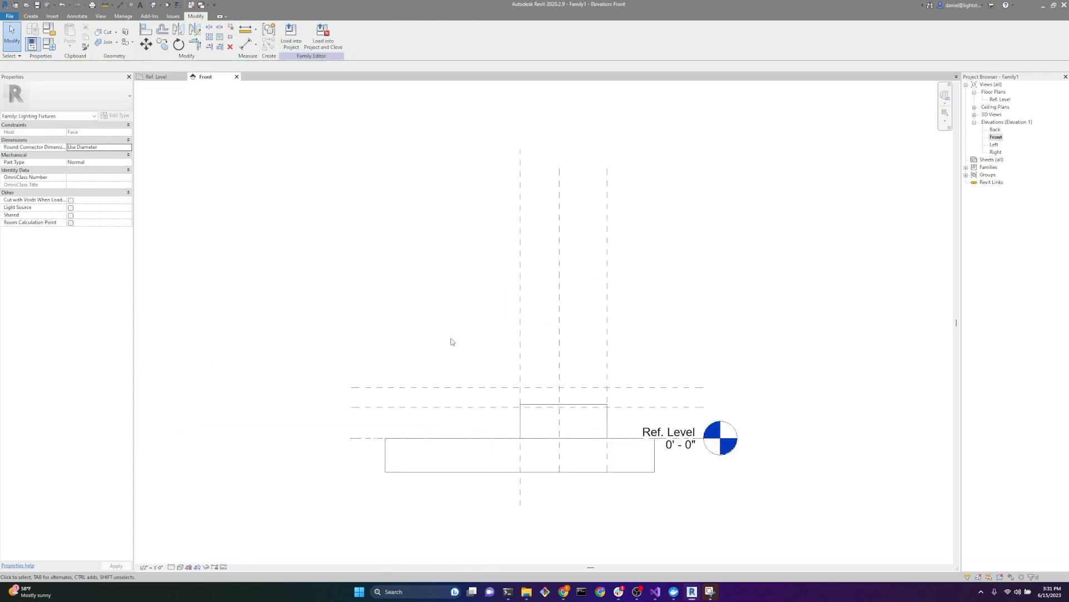
scroll(569, 397, "up", 2)
scroll(252, 272, "up", 1)
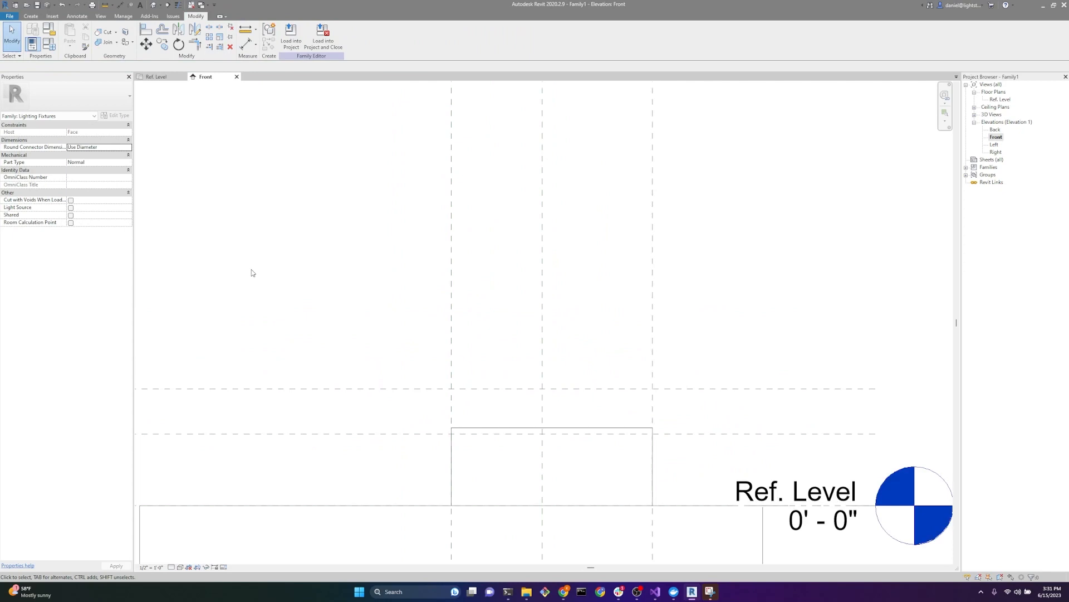
left_click(147, 32)
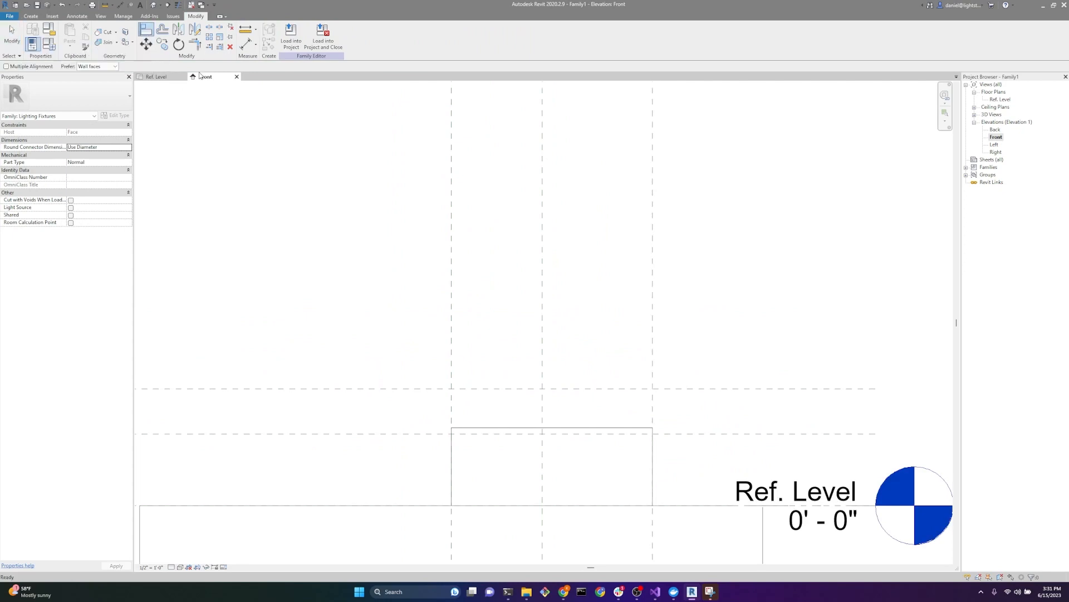
left_click(310, 435)
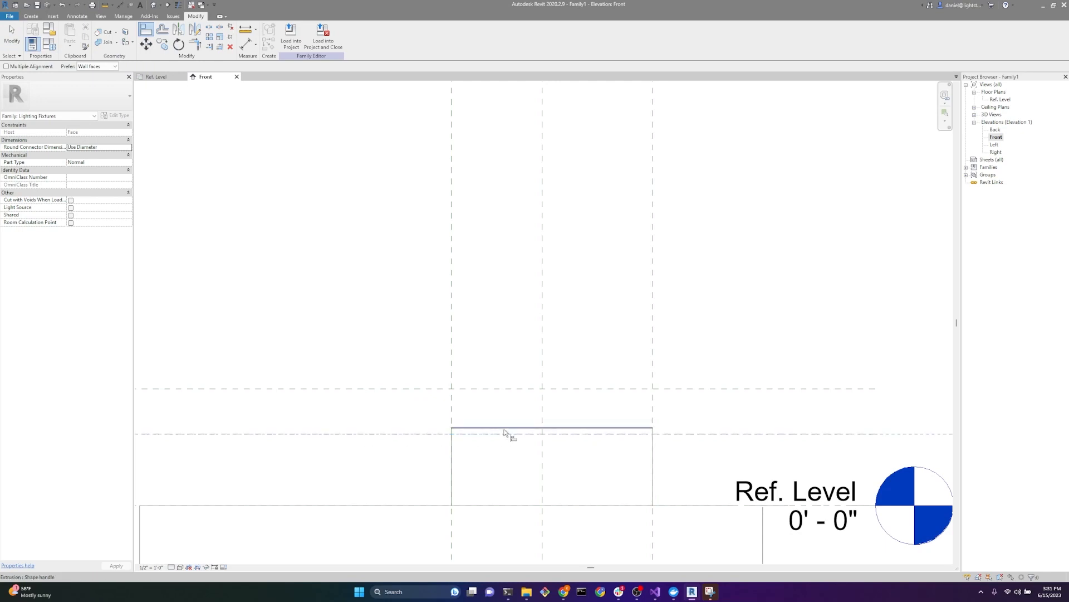
left_click(529, 429)
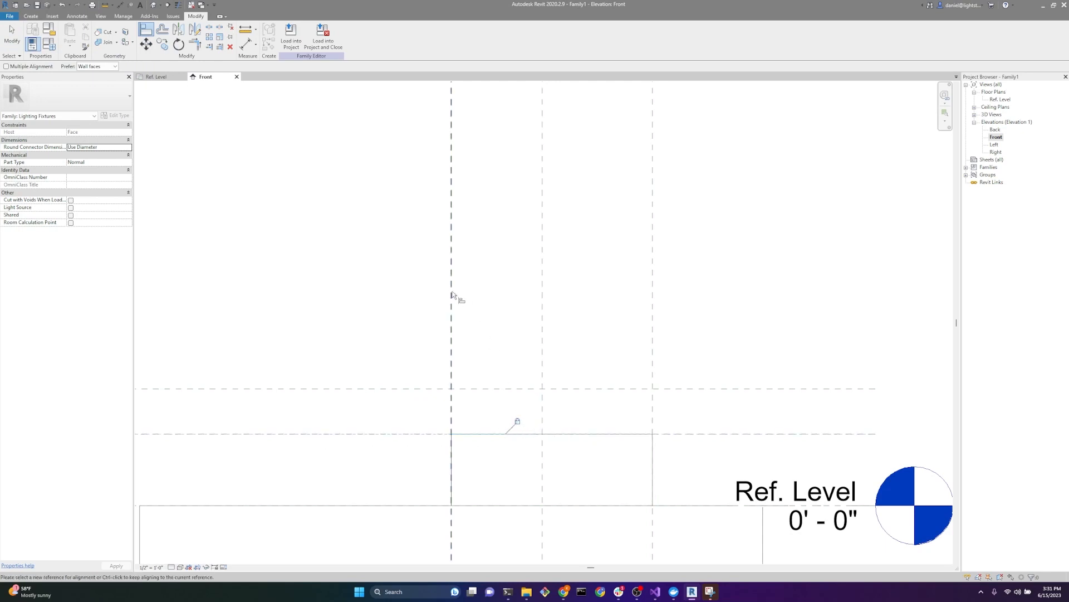
key("Escape")
key("Escape")
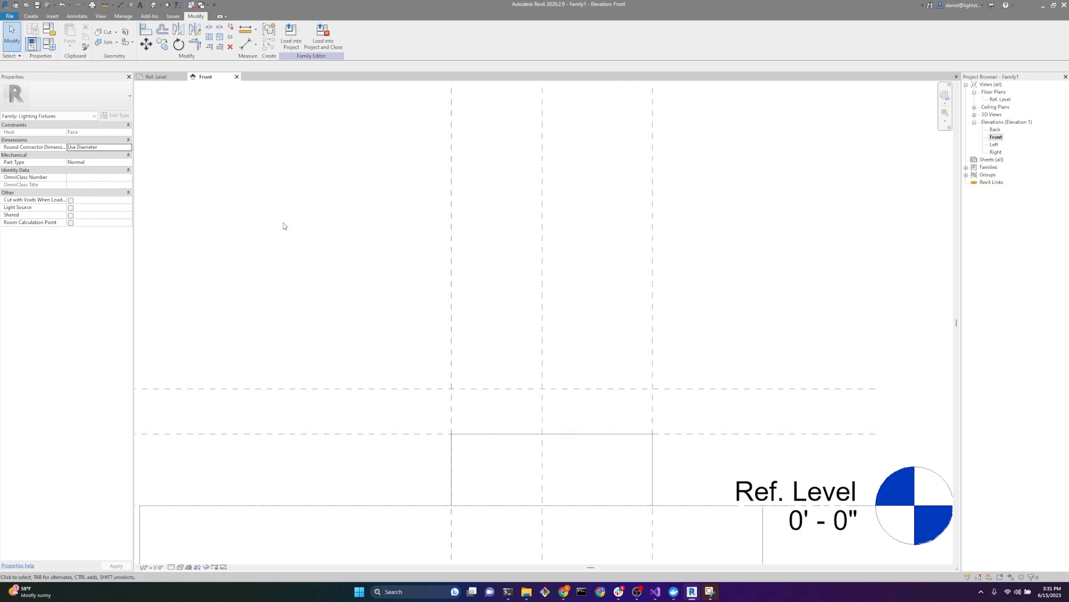
Step: Add aligned dimensions in the Ref. Level plan between the outer vertical reference planes and between the outer horizontal reference planes
left_click(158, 77)
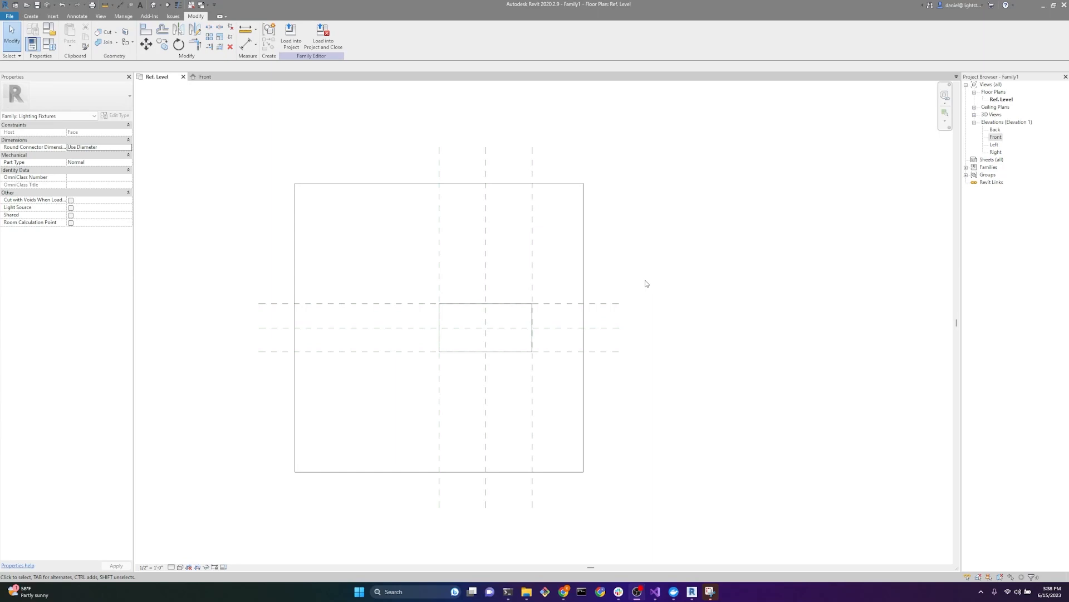
left_click(77, 16)
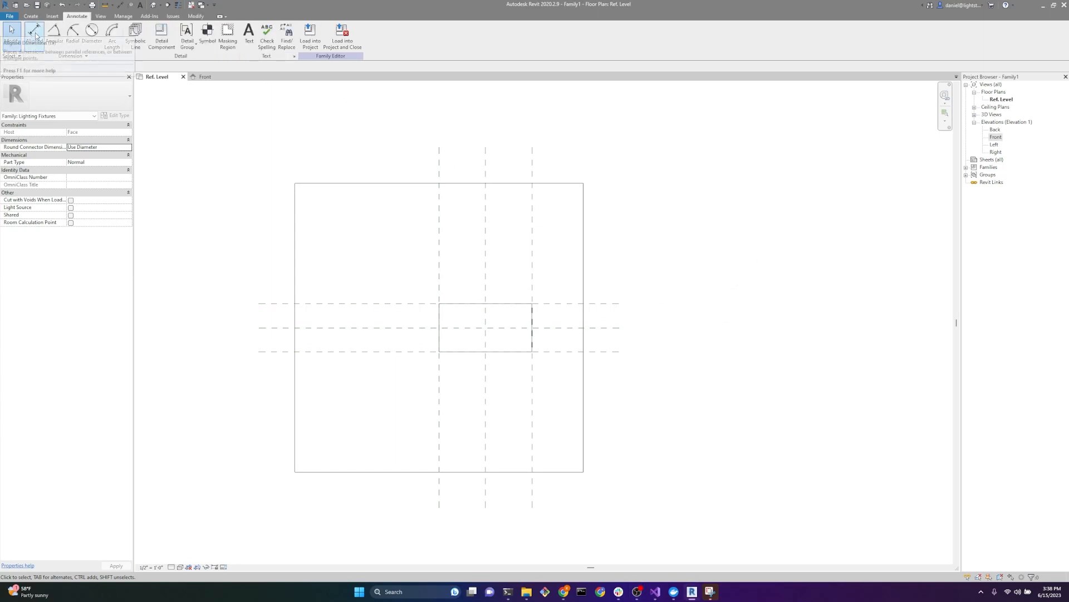
left_click(35, 32)
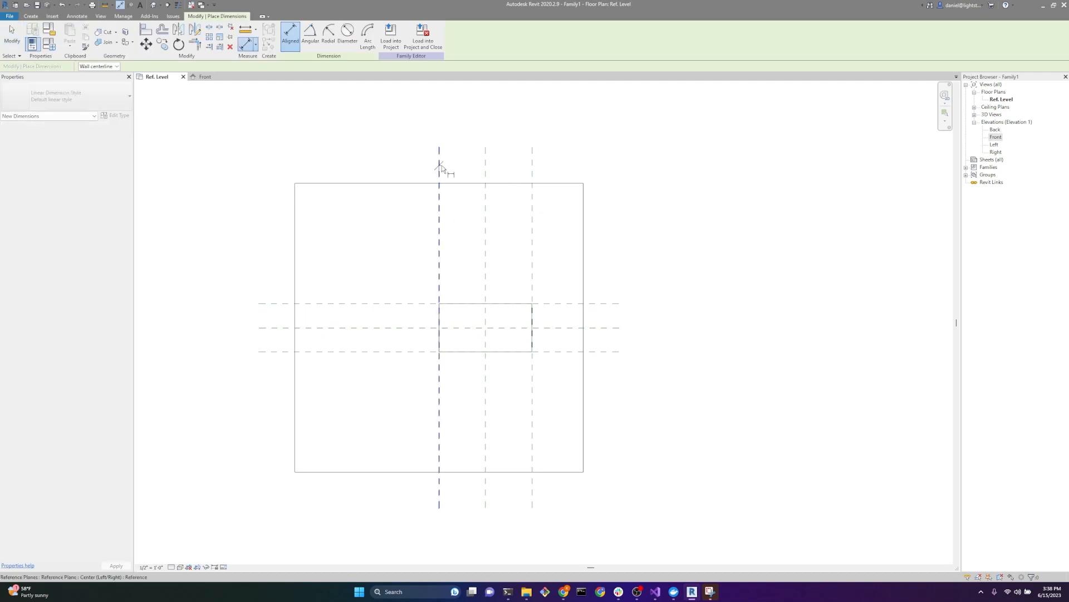
left_click(440, 167)
left_click(533, 165)
left_click(644, 159)
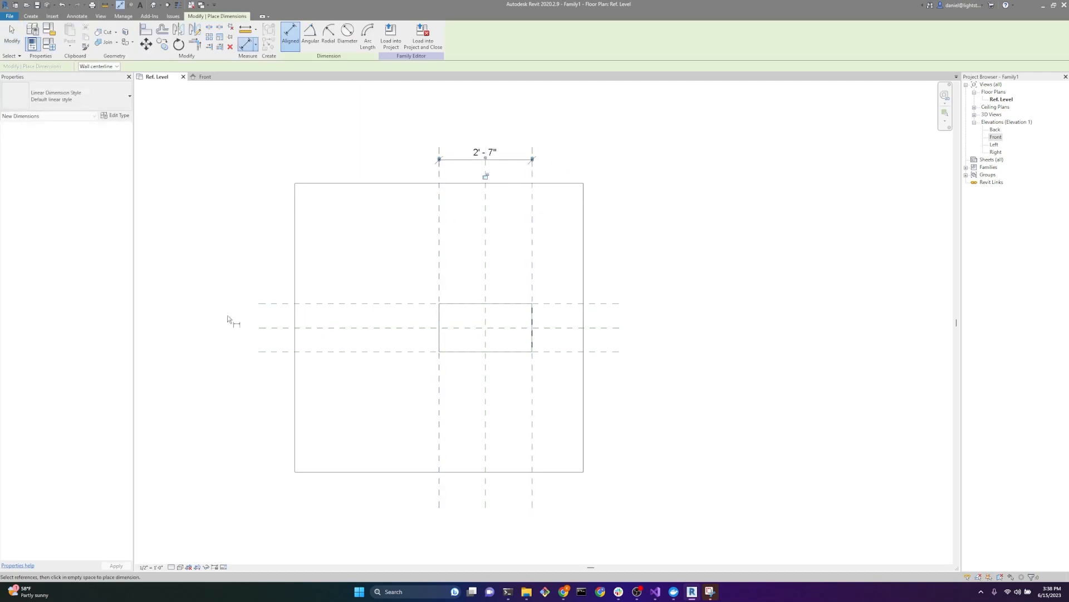
left_click(260, 303)
left_click(266, 352)
left_click(254, 390)
Step: Dimension across the three vertical reference planes below the large extrusion and make the spacing equal
left_click(439, 501)
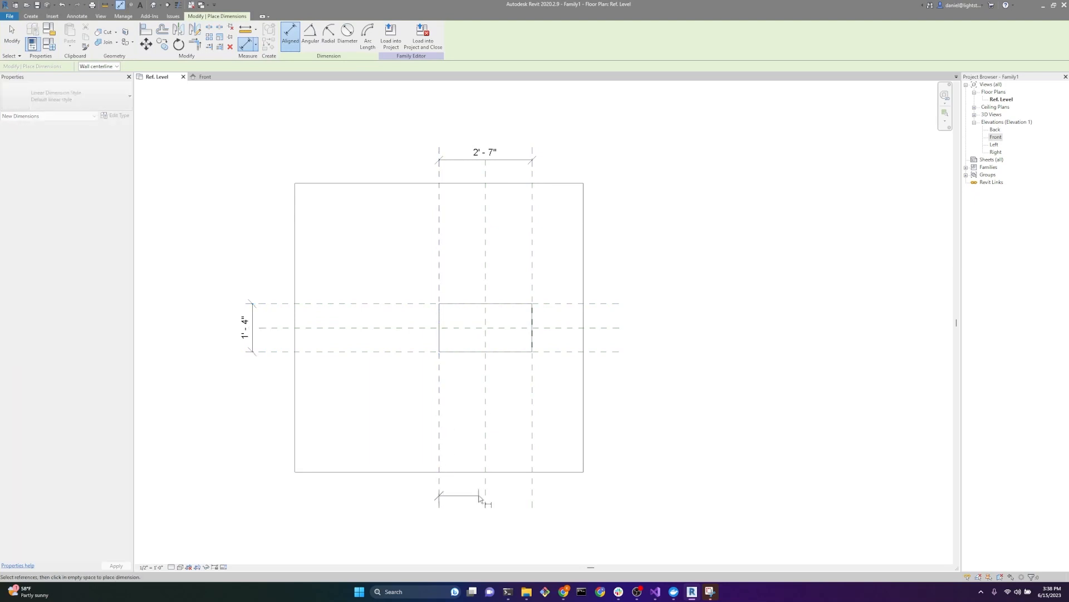
left_click(485, 499)
left_click(532, 499)
left_click(590, 495)
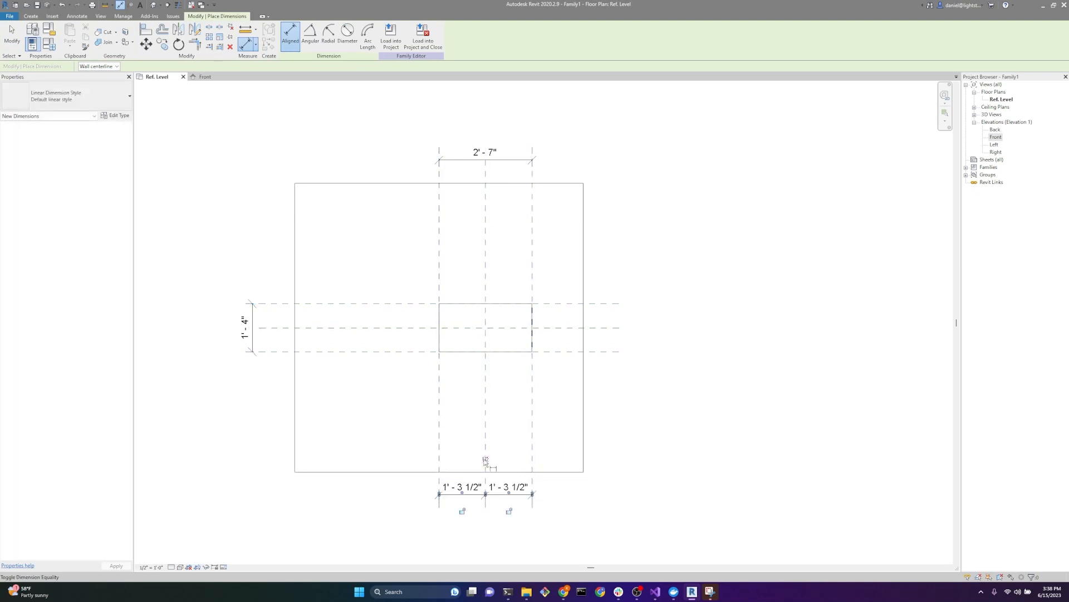
left_click(486, 460)
Step: Dimension across the three horizontal reference planes beside the large extrusion and make the spacing equal
left_click(603, 304)
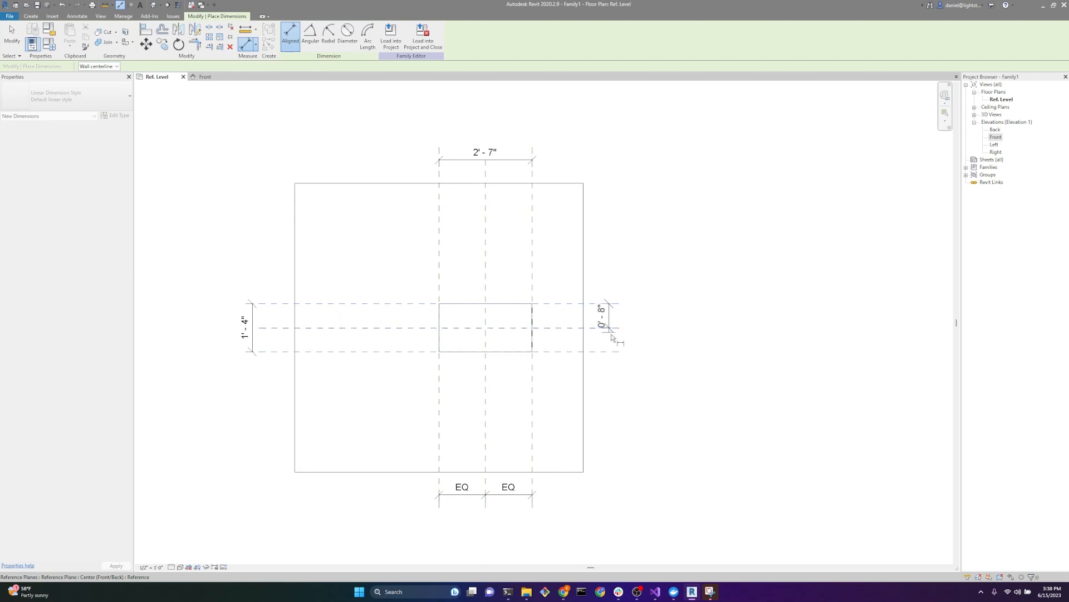
left_click(611, 333)
left_click(610, 350)
left_click(647, 409)
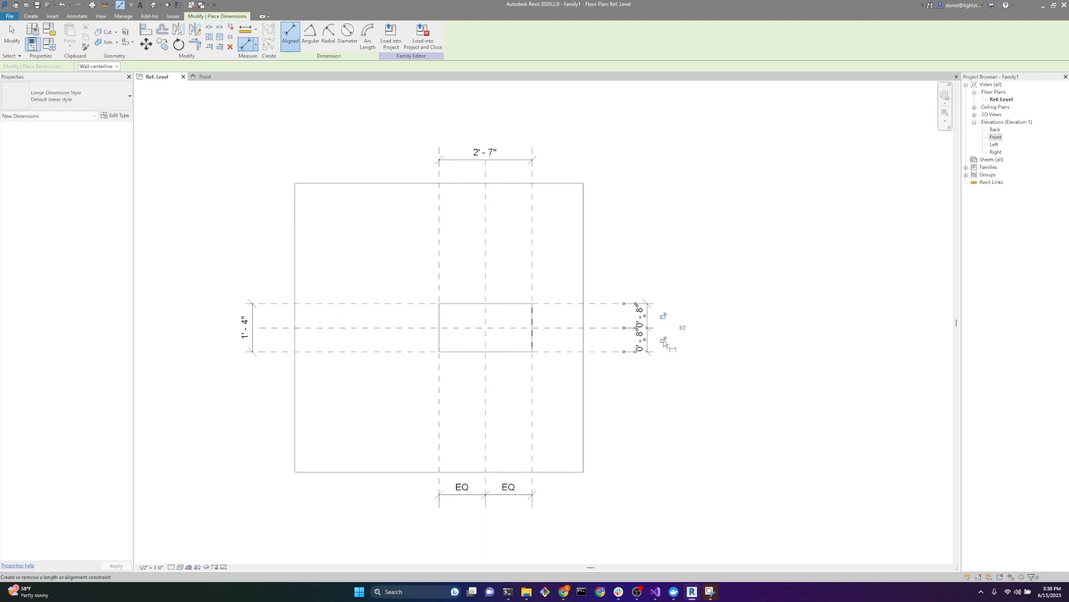
left_click(683, 328)
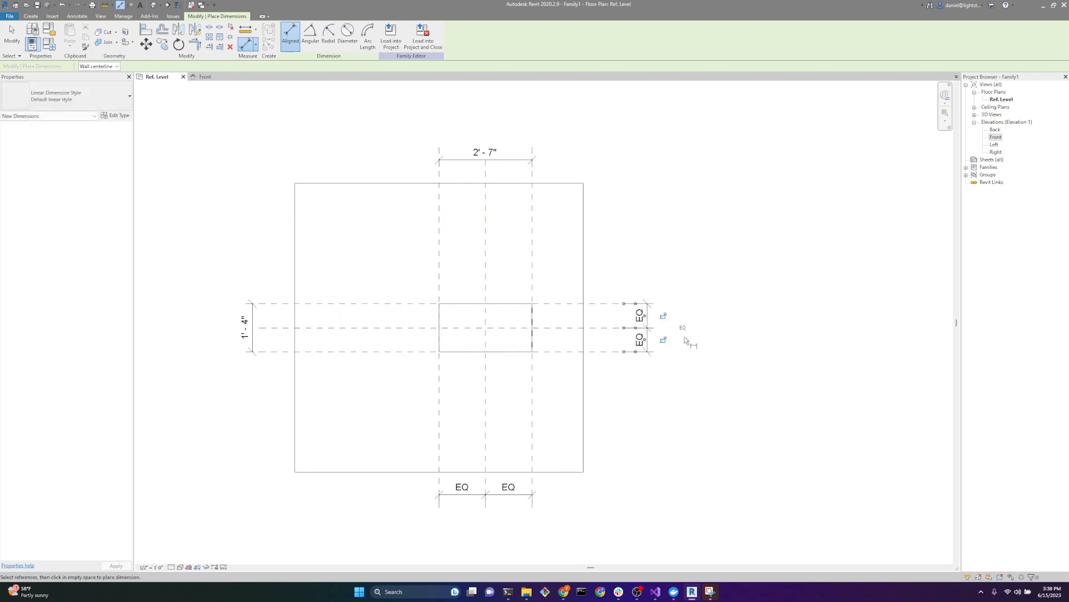
key("Escape")
key("Escape")
Step: Start labelling the dimension between the outer vertical reference planes with a shared parameter and open the shared parameter selection
scroll(453, 245, "up", 2)
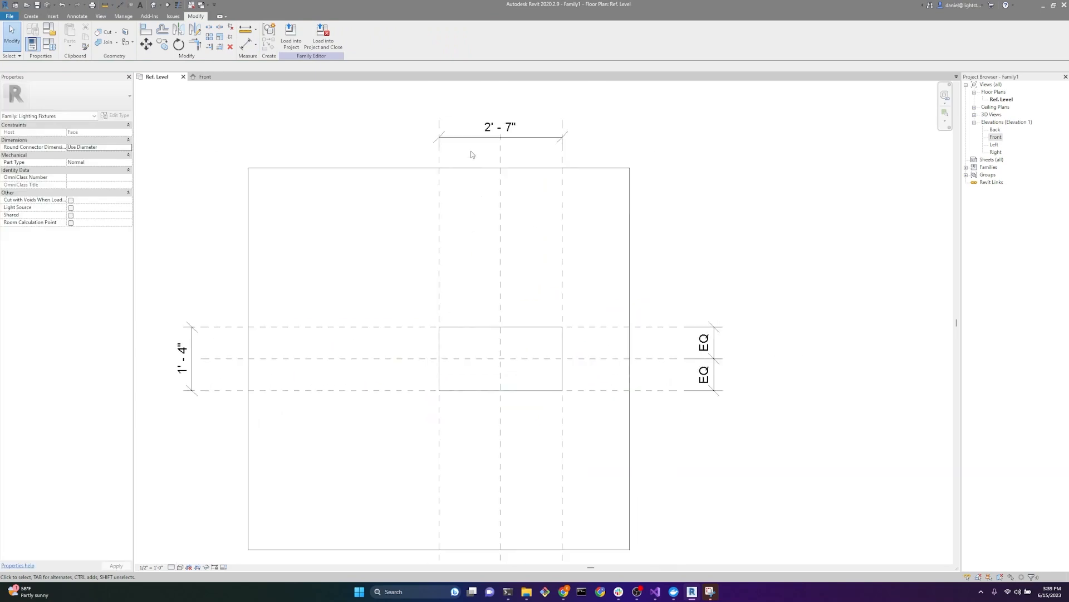
left_click(471, 138)
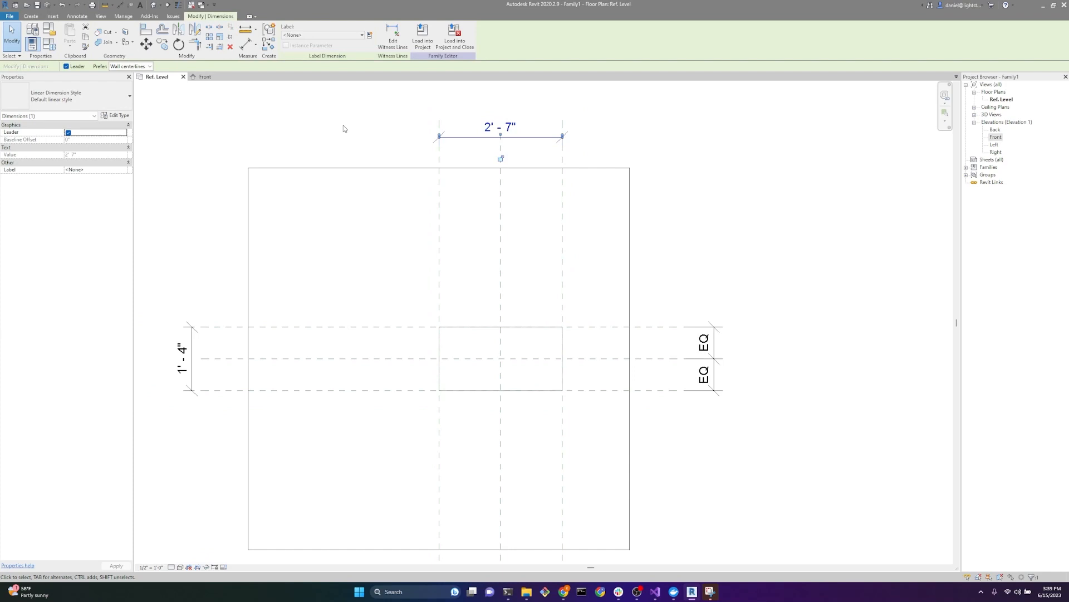
left_click(369, 34)
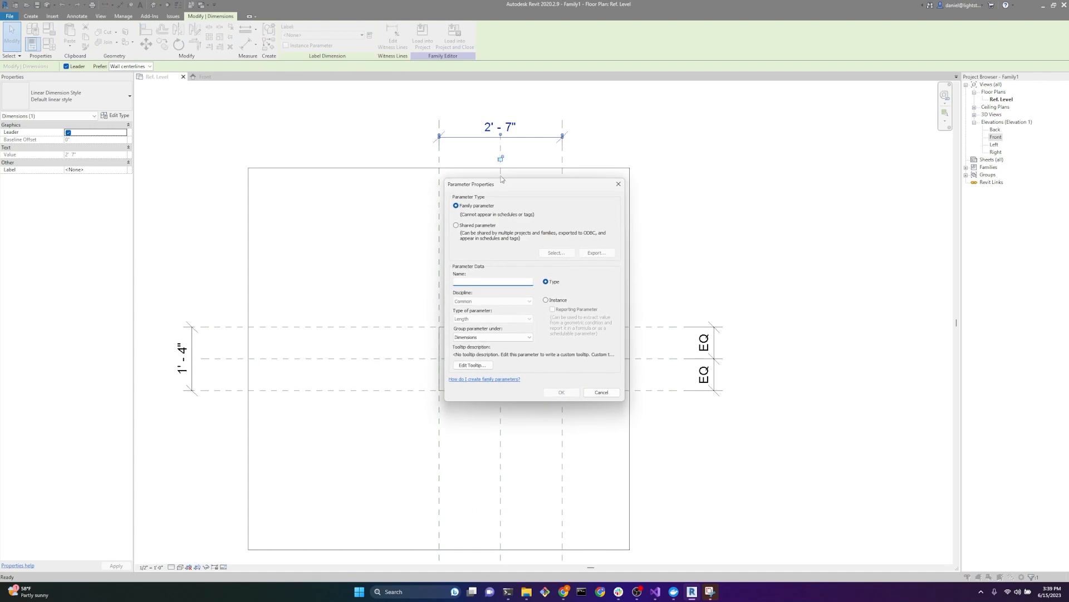
left_click(361, 215)
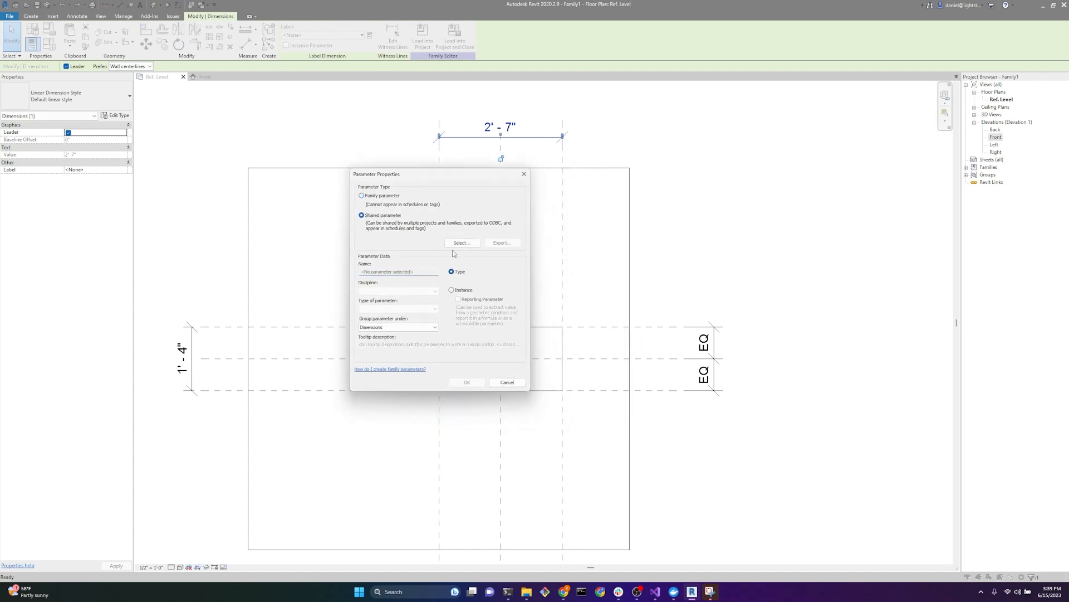
left_click(462, 243)
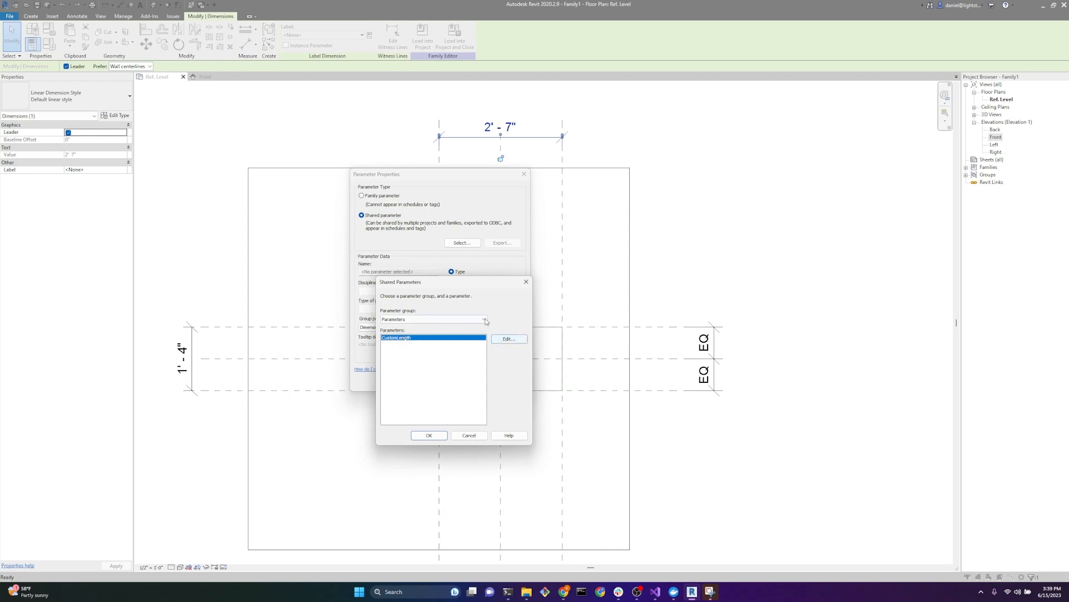
Step: Create a new shared parameter file named NewSP.txt in the Downloads folder
left_click(506, 340)
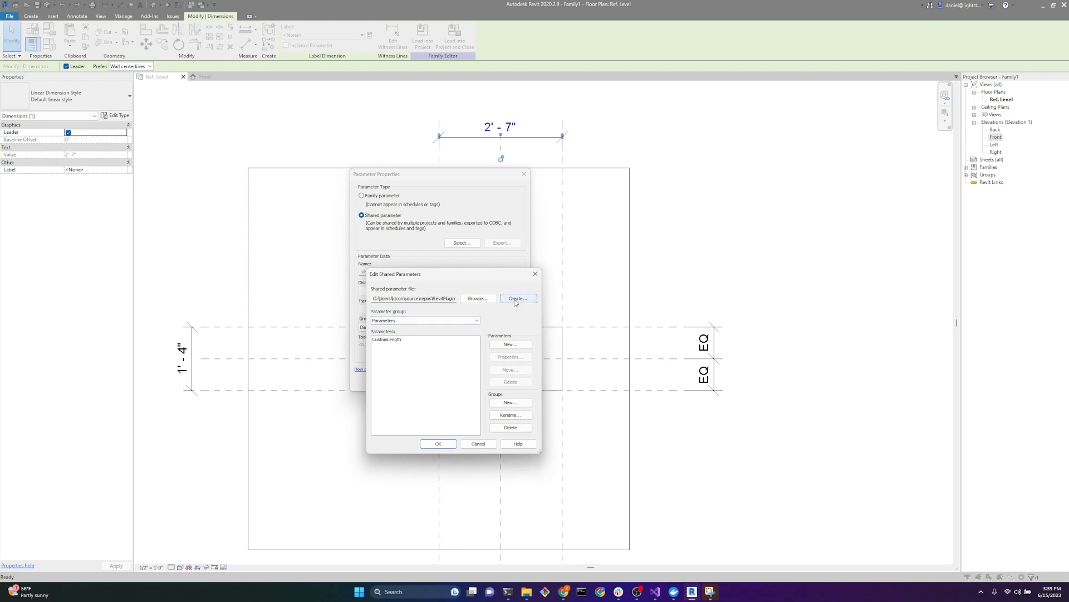
left_click(515, 299)
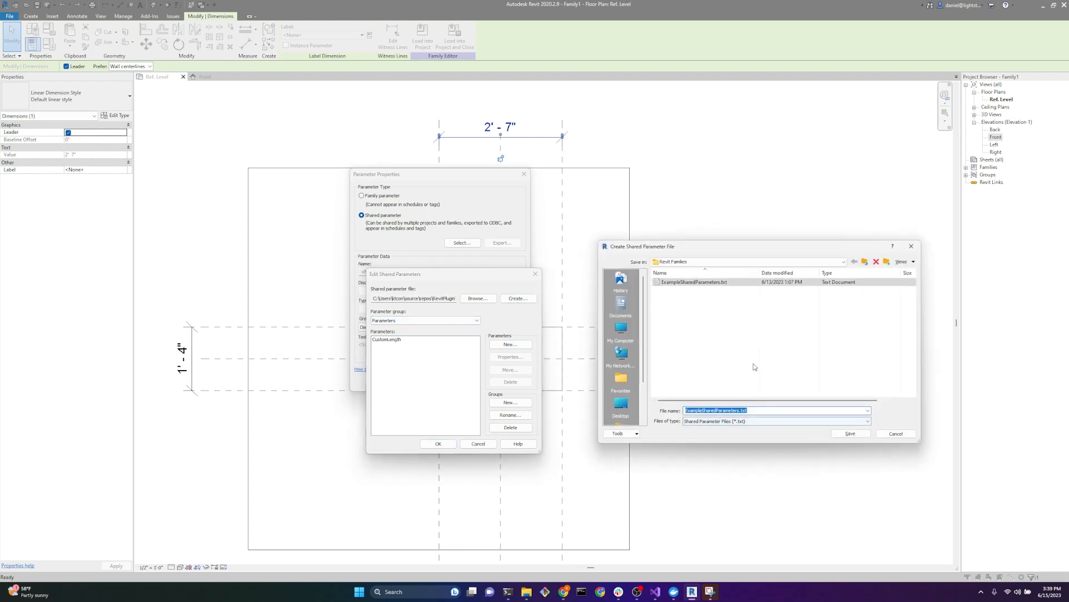
left_click(737, 262)
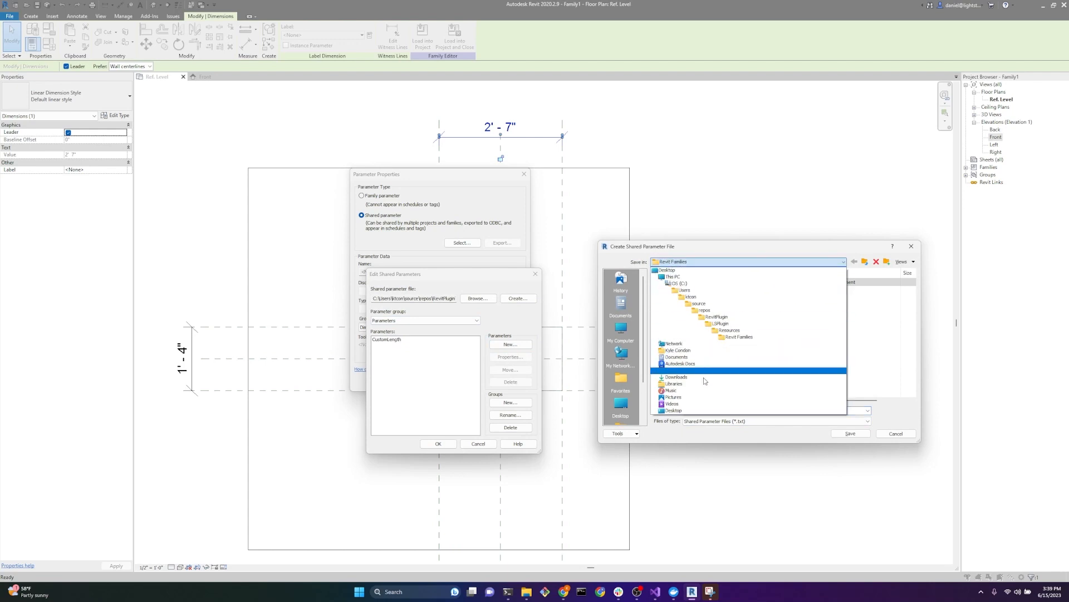
left_click(676, 355)
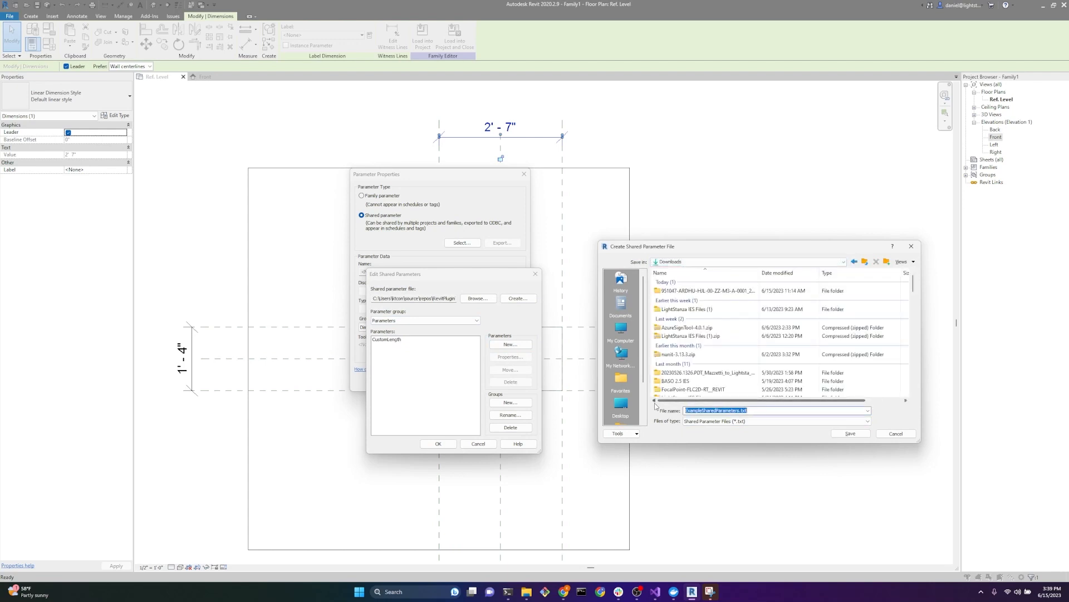
type("NewSP")
left_click(851, 434)
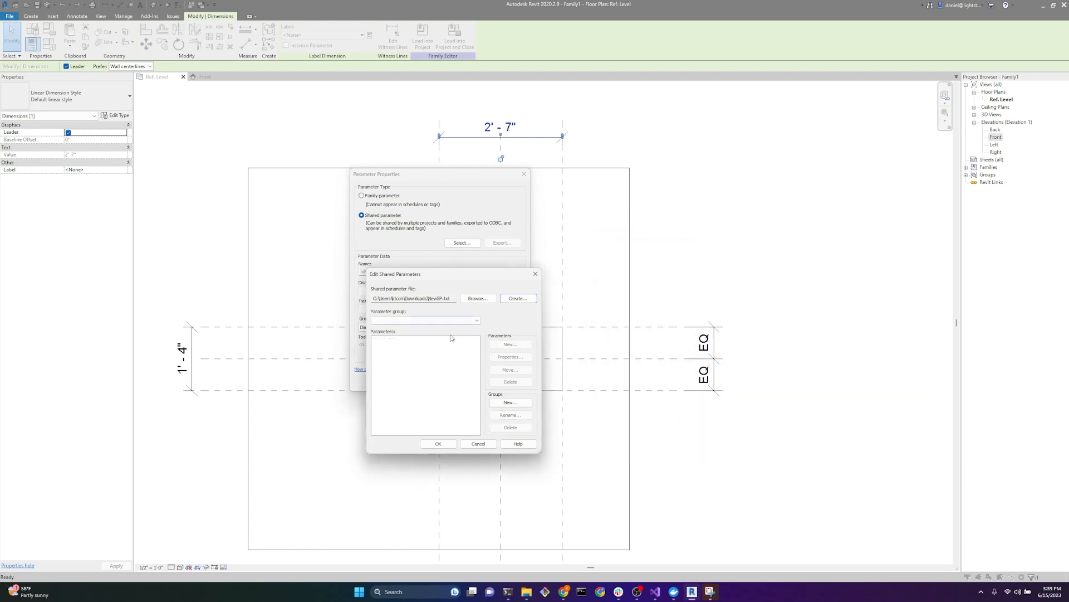
Step: Add a parameter group named Parameters to the new shared parameter file
left_click(510, 402)
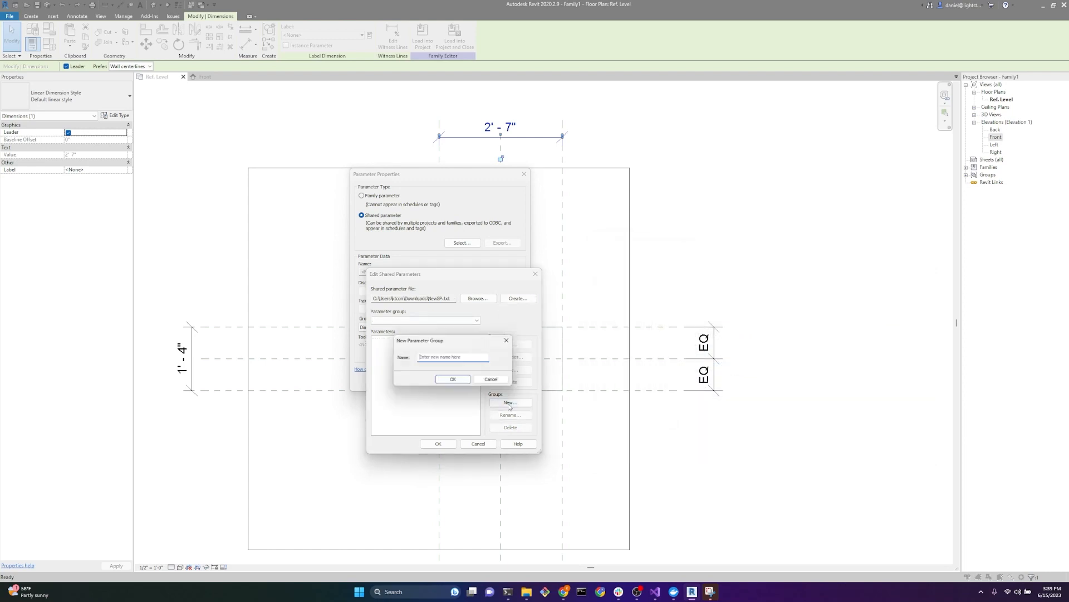
left_click_drag(473, 341, 470, 277)
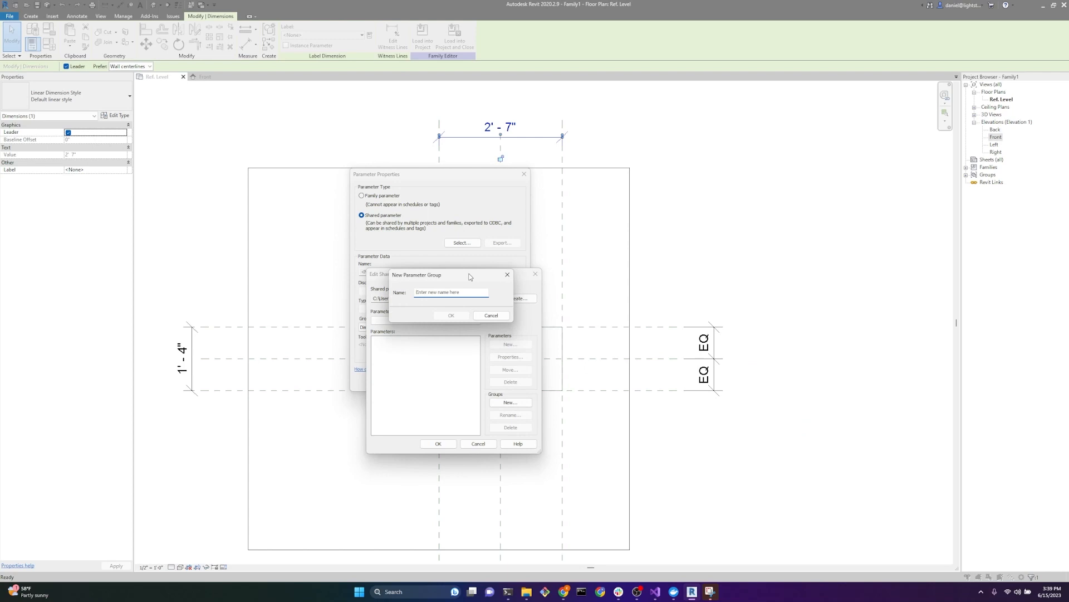
type("Parameters")
key("Return")
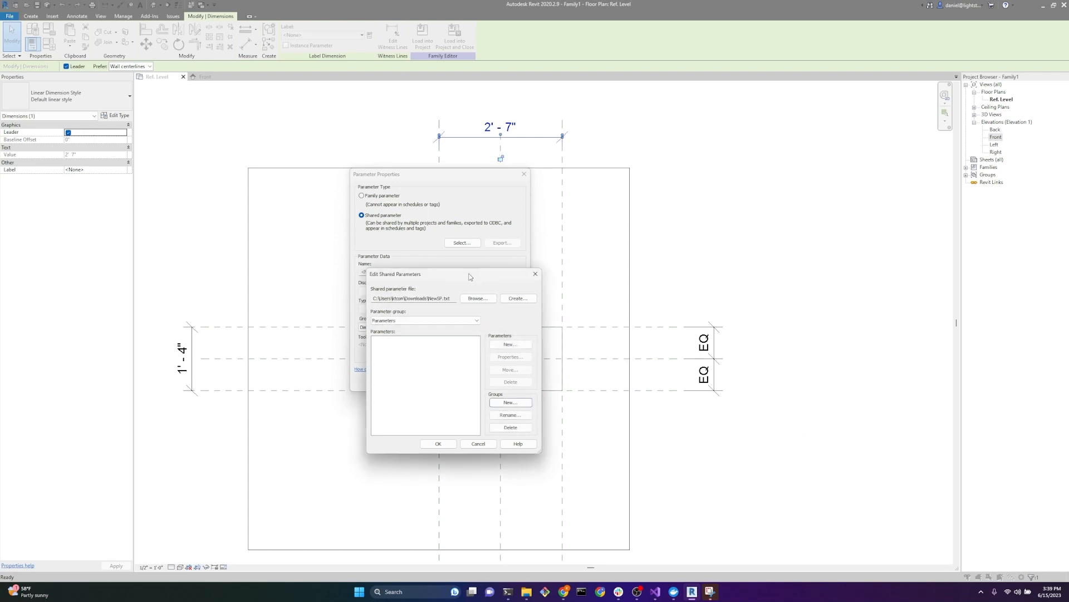
Step: Create a shared parameter named CustomLength with discipline Common and type Length in the Parameters group
left_click(503, 346)
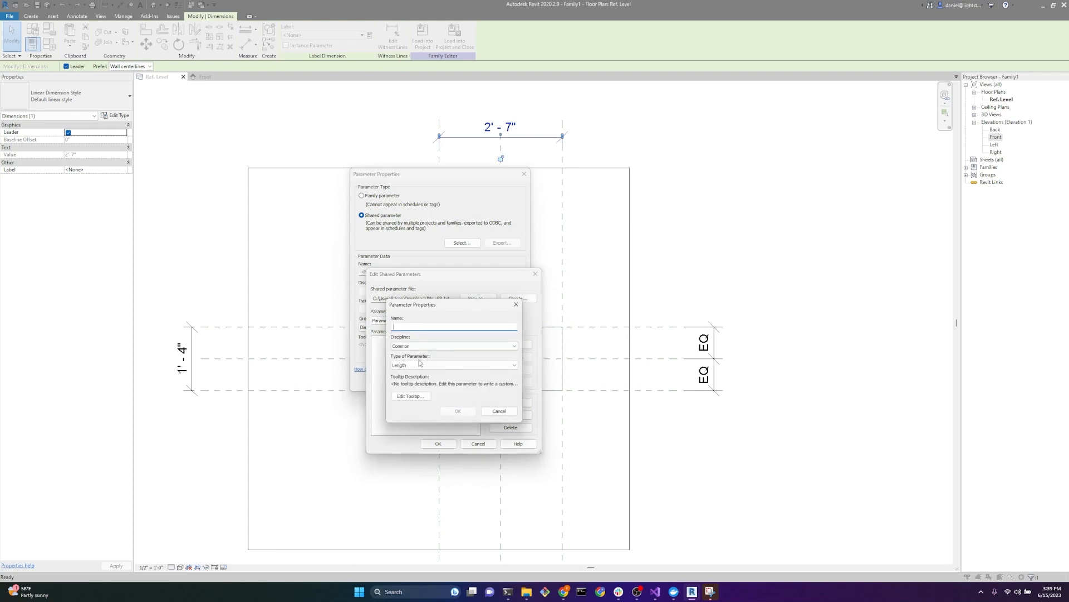
type("CustomLength")
left_click(458, 411)
left_click(439, 444)
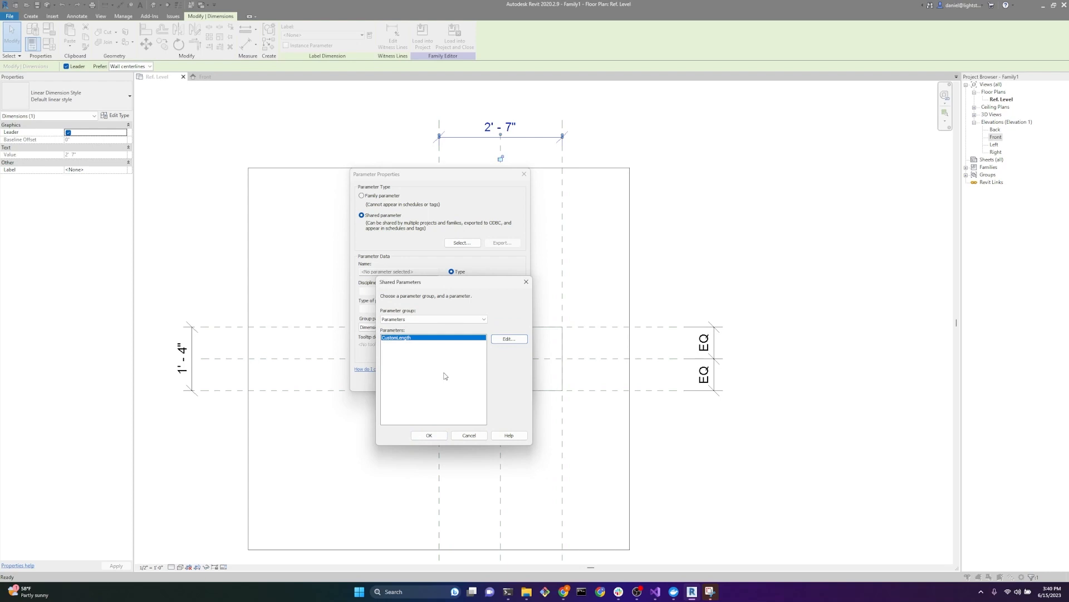
Step: Assign CustomLength as a type parameter under Dimensions to the dimension between the outer vertical reference planes
left_click(439, 435)
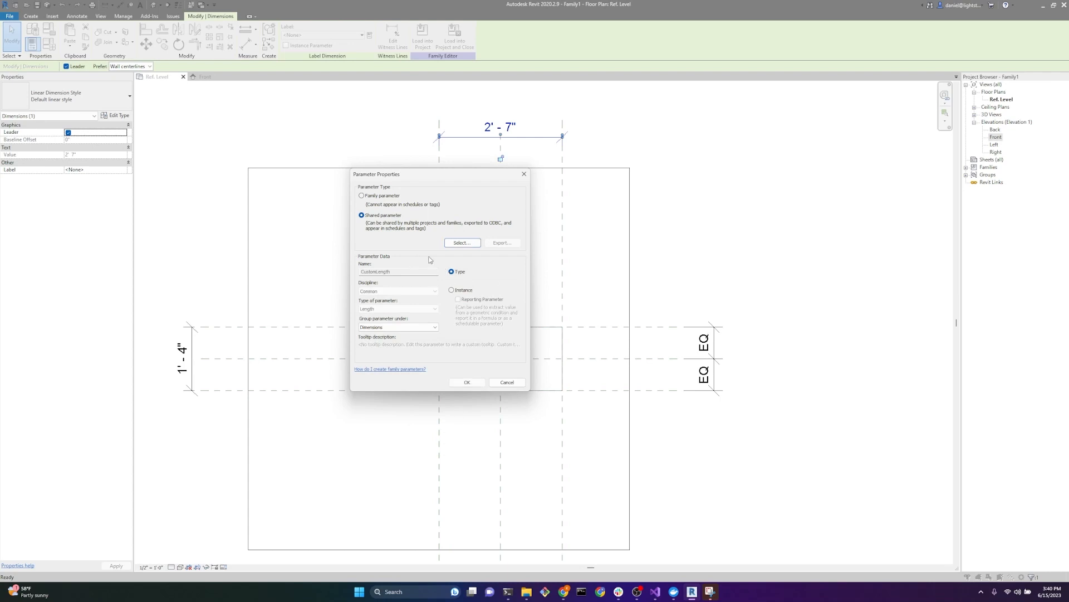
left_click(467, 382)
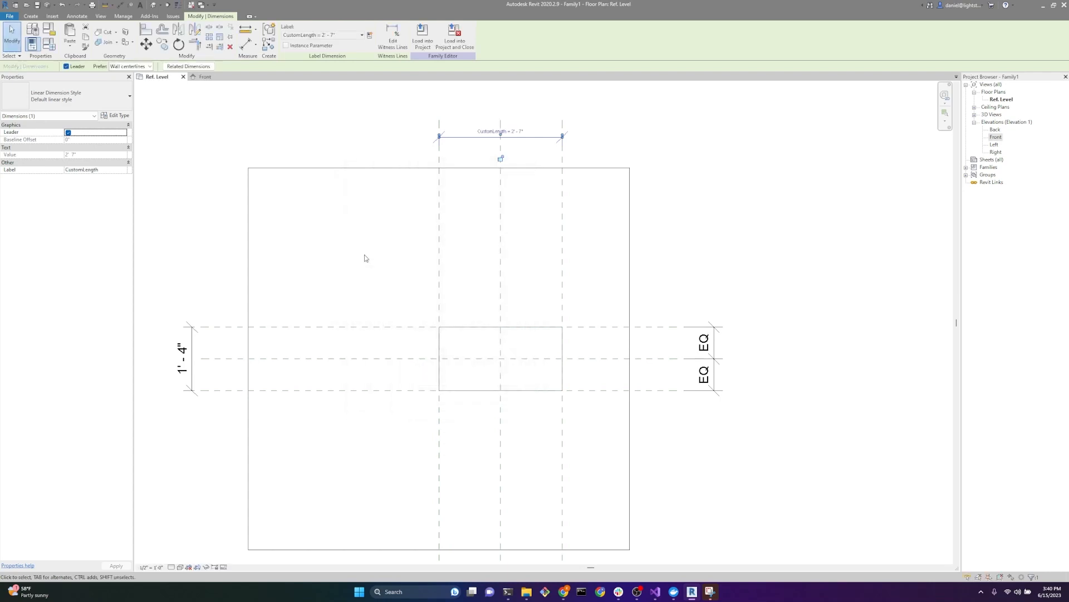
scroll(345, 224, "down", 2)
left_click(376, 199)
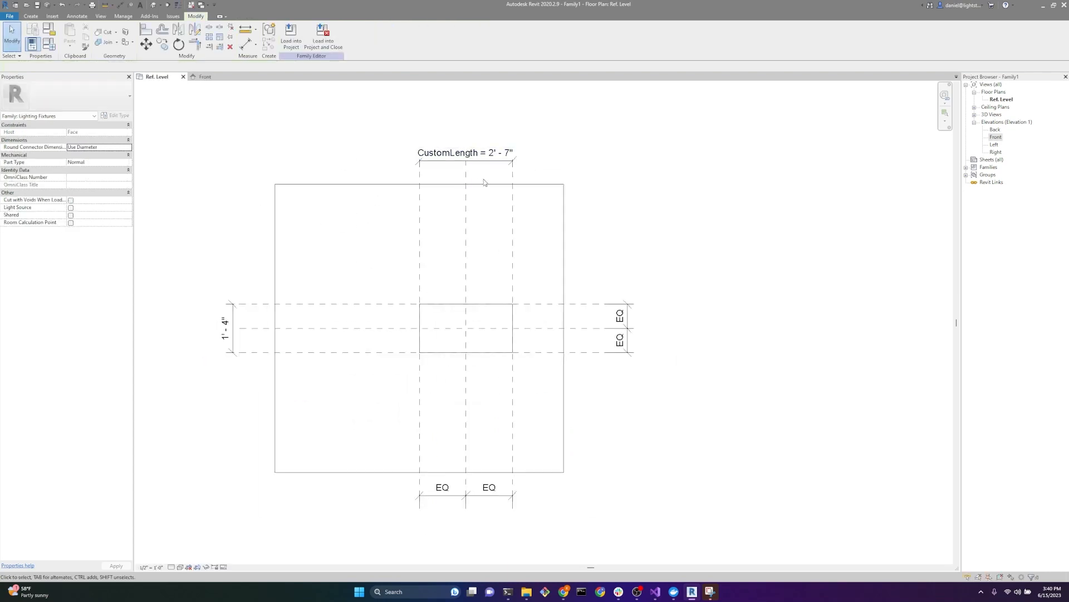
Step: Label the dimension between the outer horizontal reference planes with a new family type parameter named Width
left_click(233, 335)
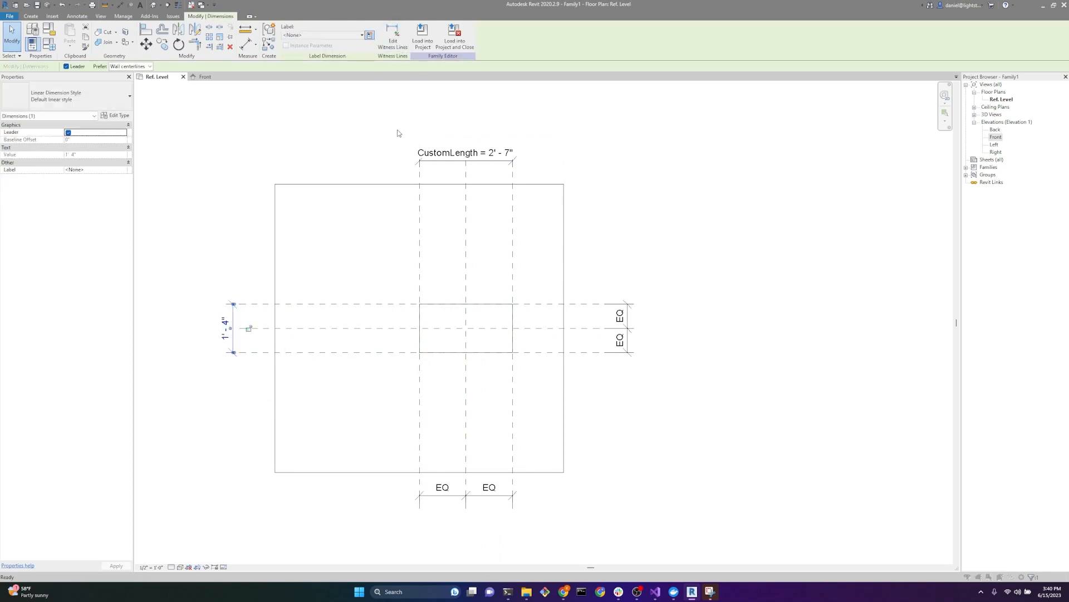
type("W")
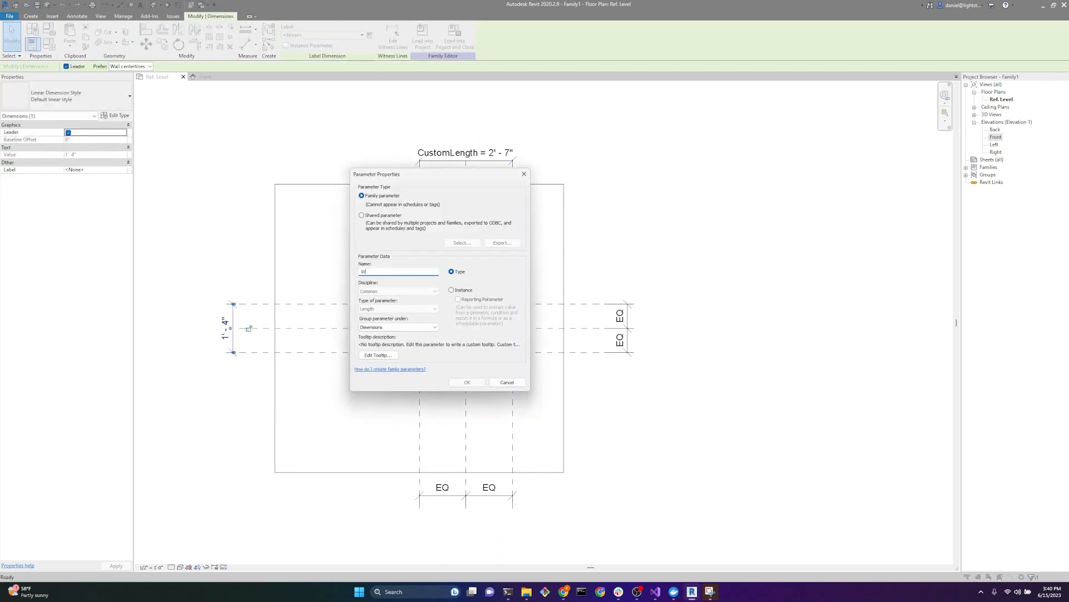
type("idth")
left_click(465, 380)
left_click(264, 257)
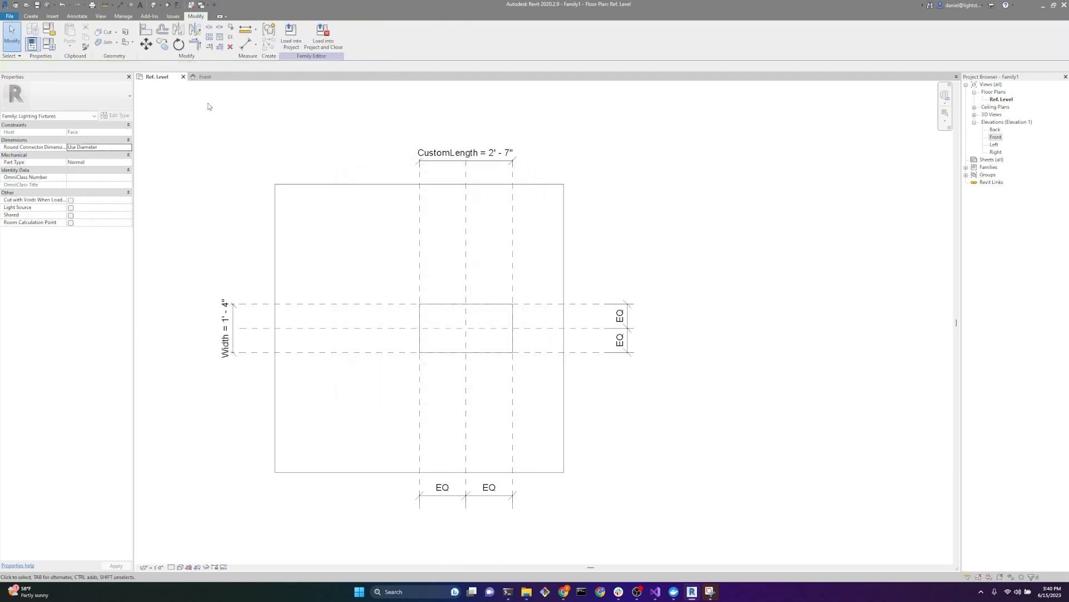
Step: In the Front elevation, dimension from Ref. Level to the lower added reference plane and from that plane to the upper one
left_click(204, 77)
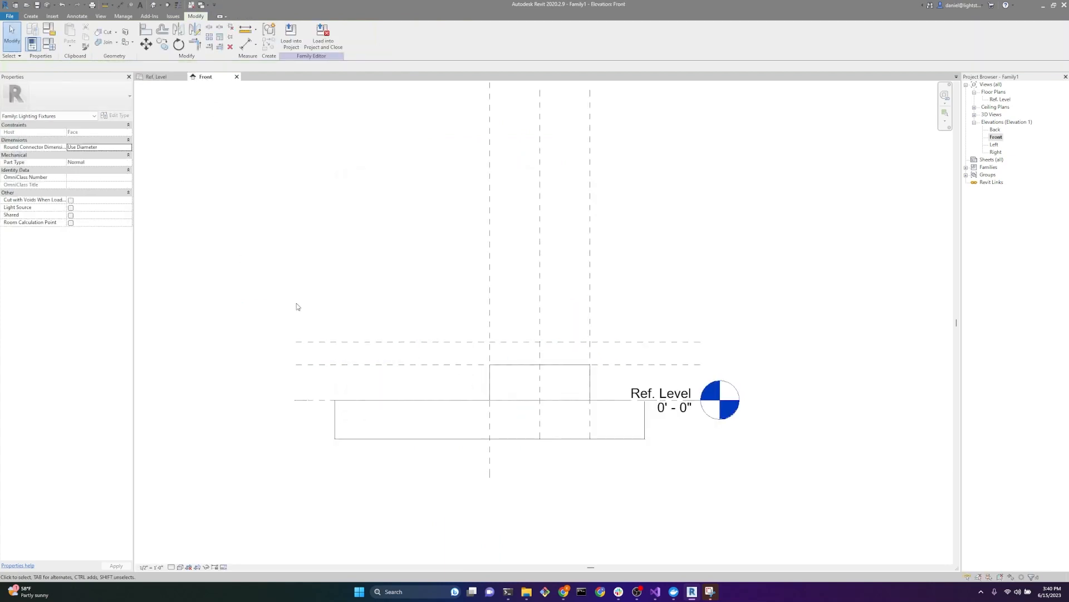
key("d")
key("i")
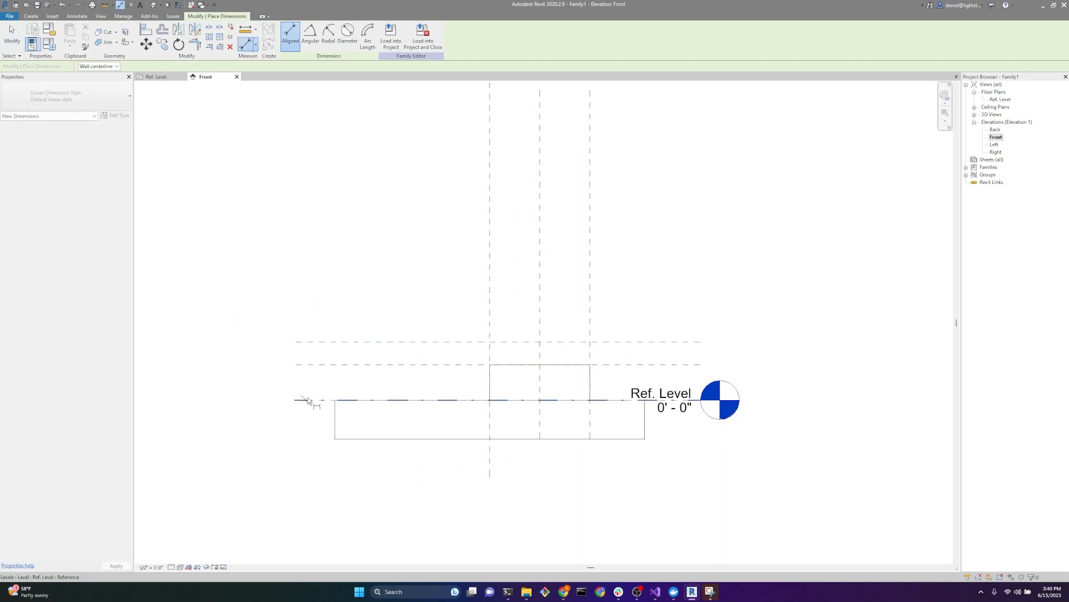
left_click(308, 400)
left_click(306, 364)
left_click(247, 323)
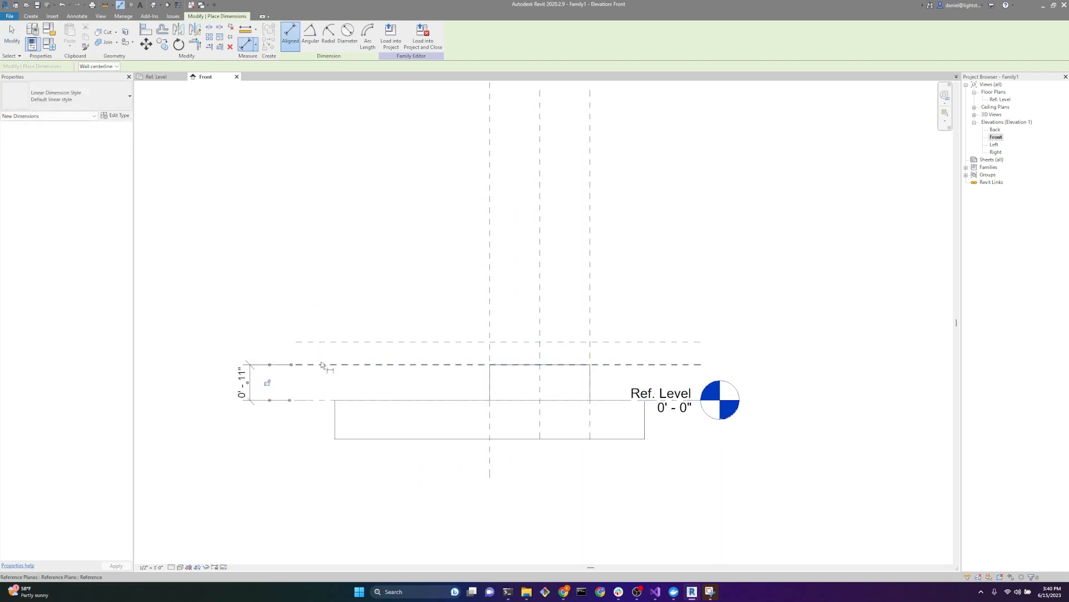
left_click(320, 365)
left_click(323, 342)
left_click(310, 274)
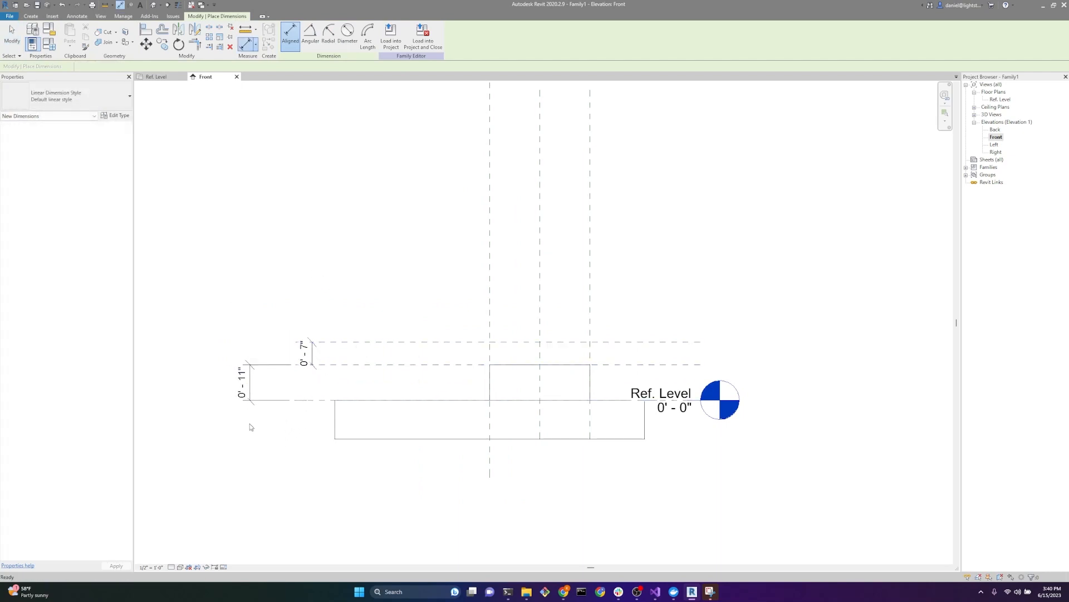
key("Escape")
key("Escape")
Step: Label the dimension between Ref. Level and the lower reference plane with a new family type parameter named Height
left_click(249, 390)
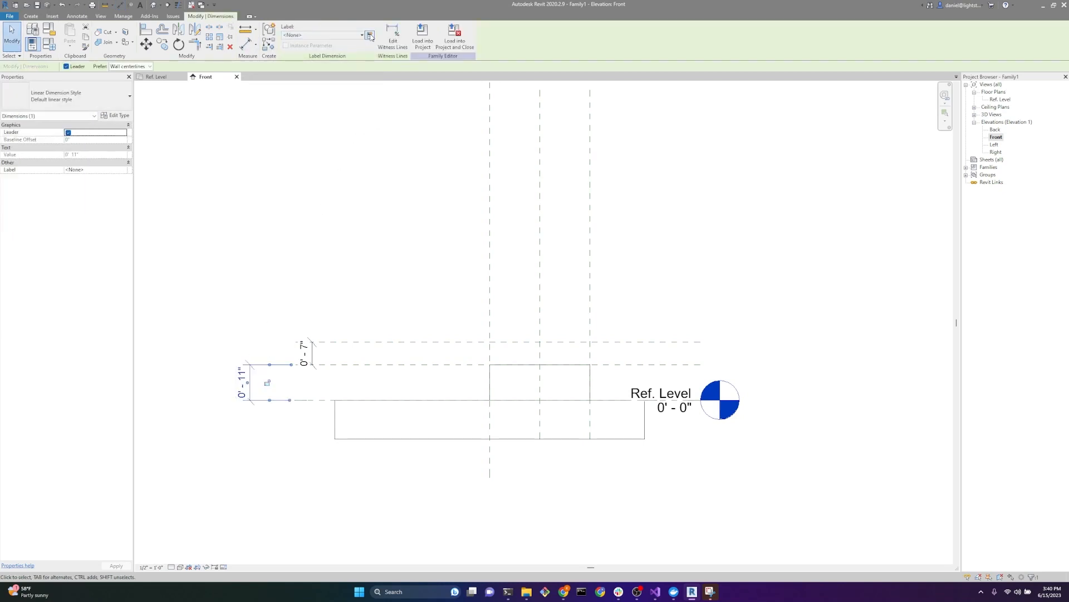
left_click(370, 37)
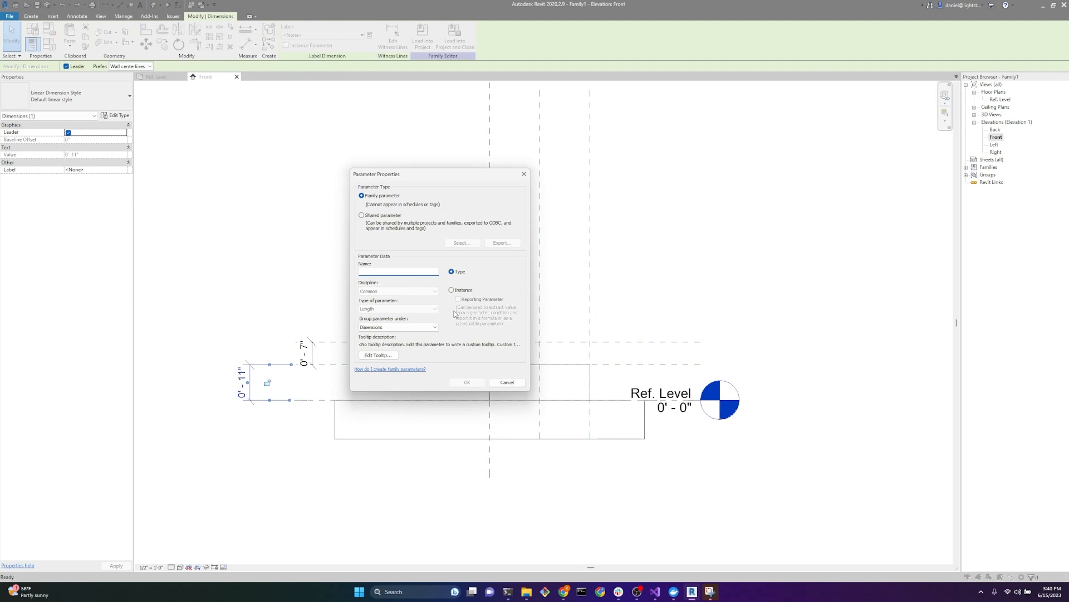
type("Height")
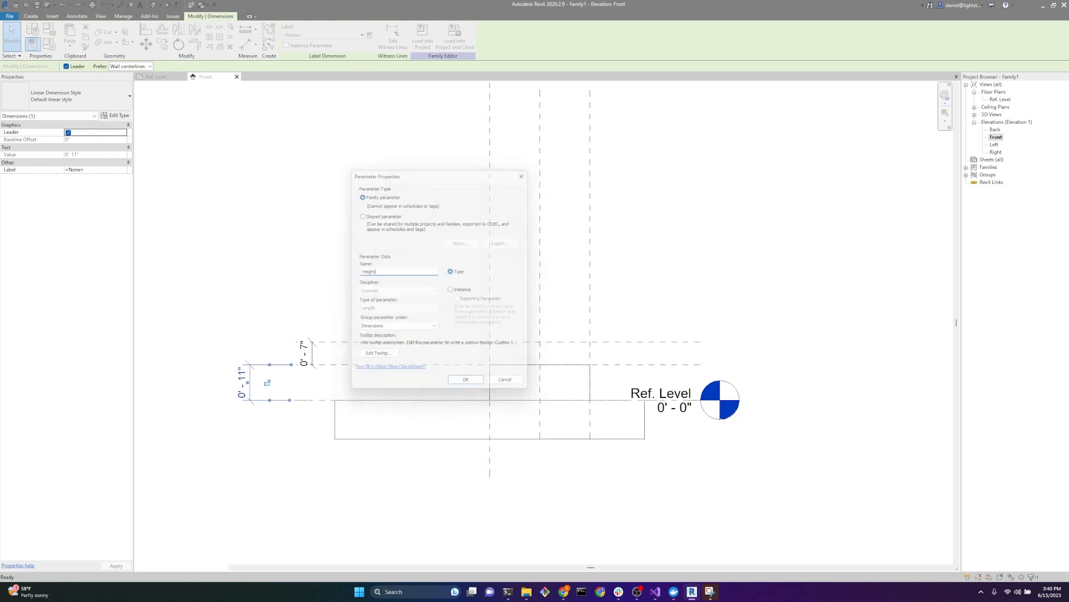
key("Return")
left_click(366, 267)
Step: Label the dimension between the two added horizontal reference planes with a new family type parameter named IES Offset
left_click(313, 355)
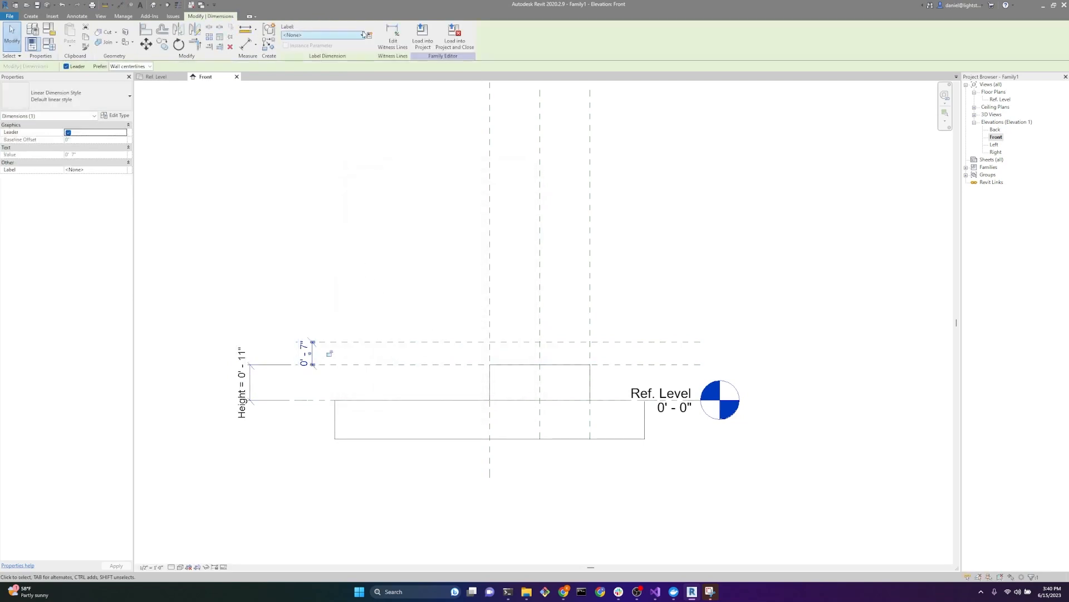
left_click(370, 37)
type("Le")
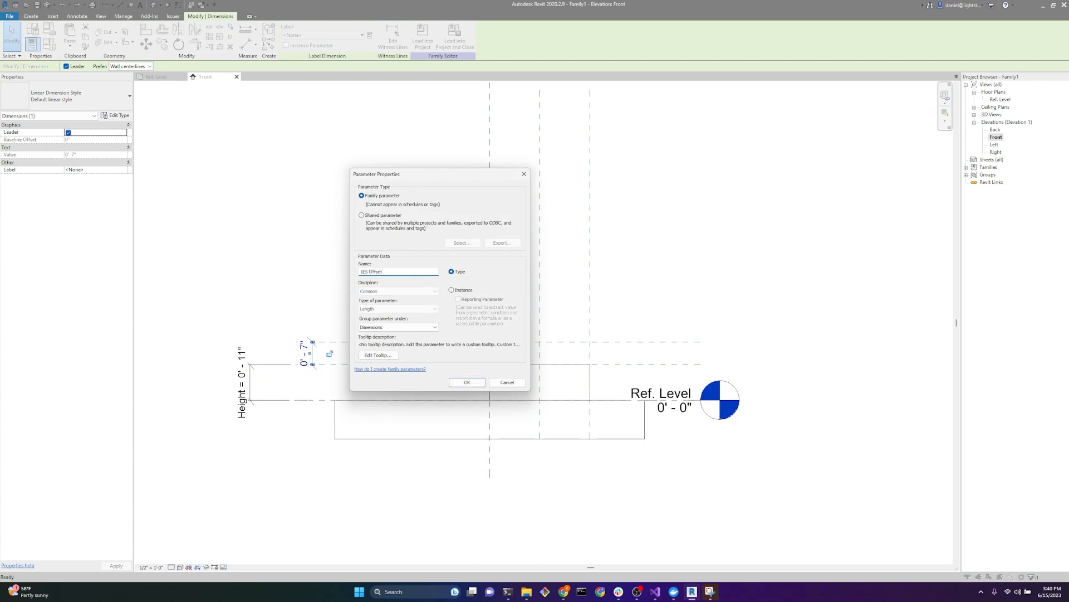
key("Return")
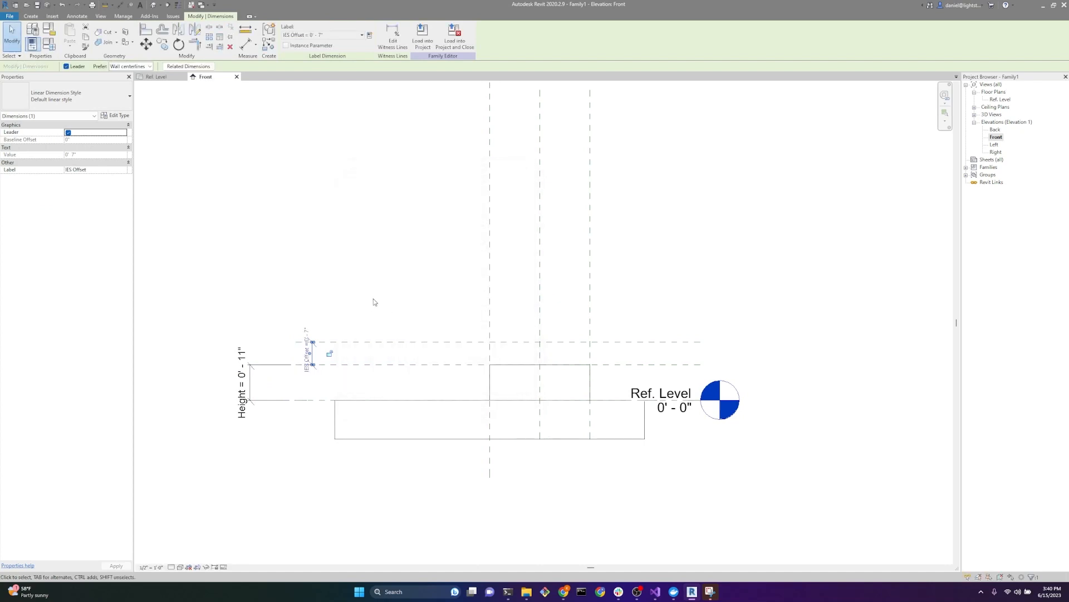
left_click(365, 294)
Step: From the Ref. Level plan, open the family types and set CustomLength to 4" and Height to 6"
left_click(157, 77)
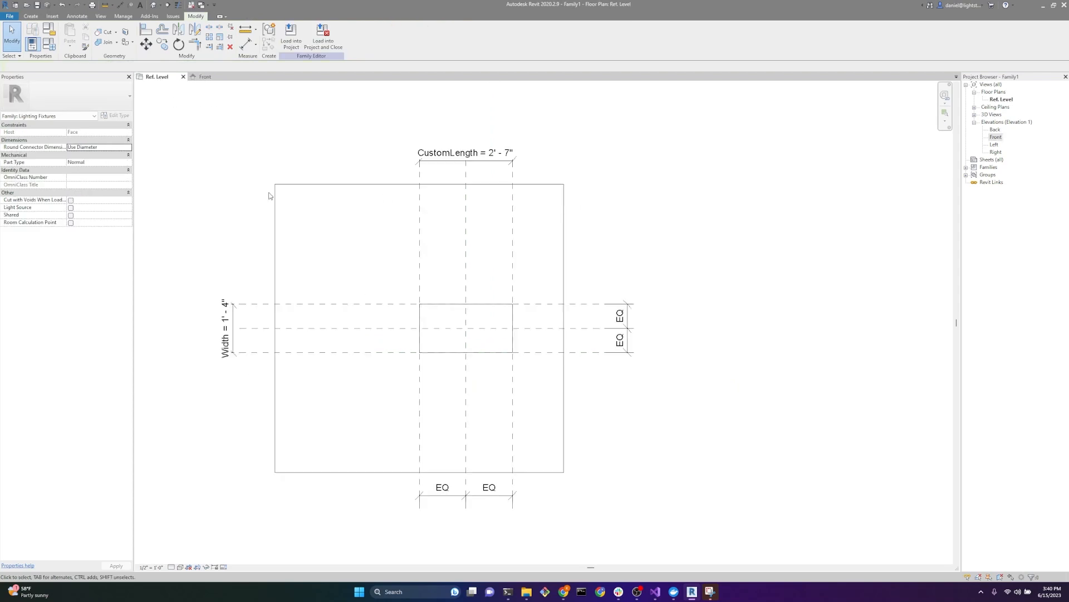
scroll(333, 273, "up", 2)
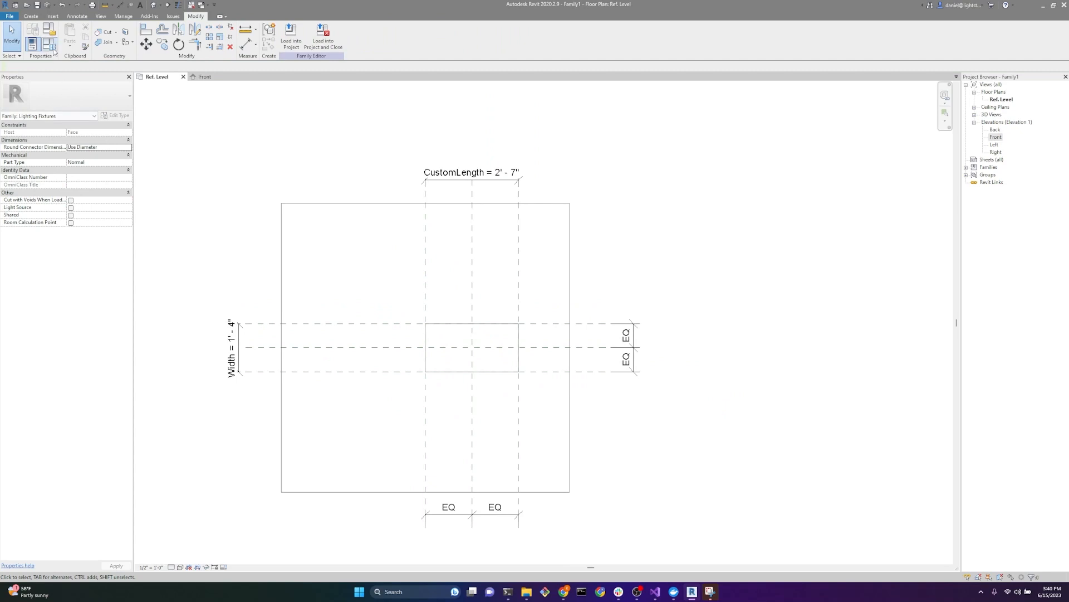
left_click(54, 48)
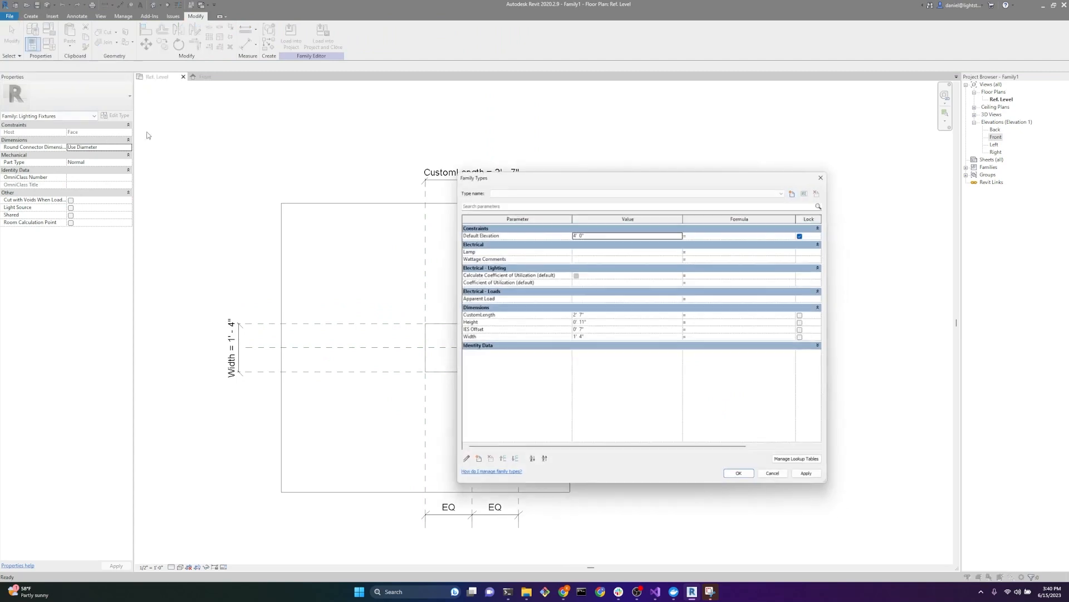
left_click_drag(593, 175, 755, 153)
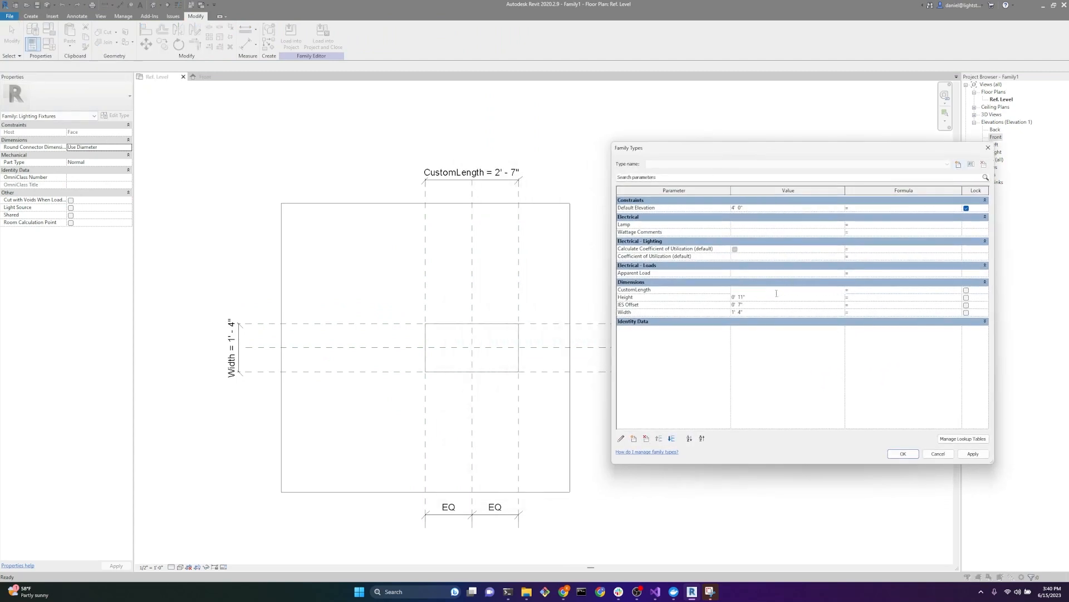
left_click(780, 290)
key("Tab")
left_click(793, 297)
type("6")
key("Tab")
Step: Set the IES Offset parameter to 1/2" and Width to 4", and apply the family type values
left_click(768, 305)
type("1/2")
key("Tab")
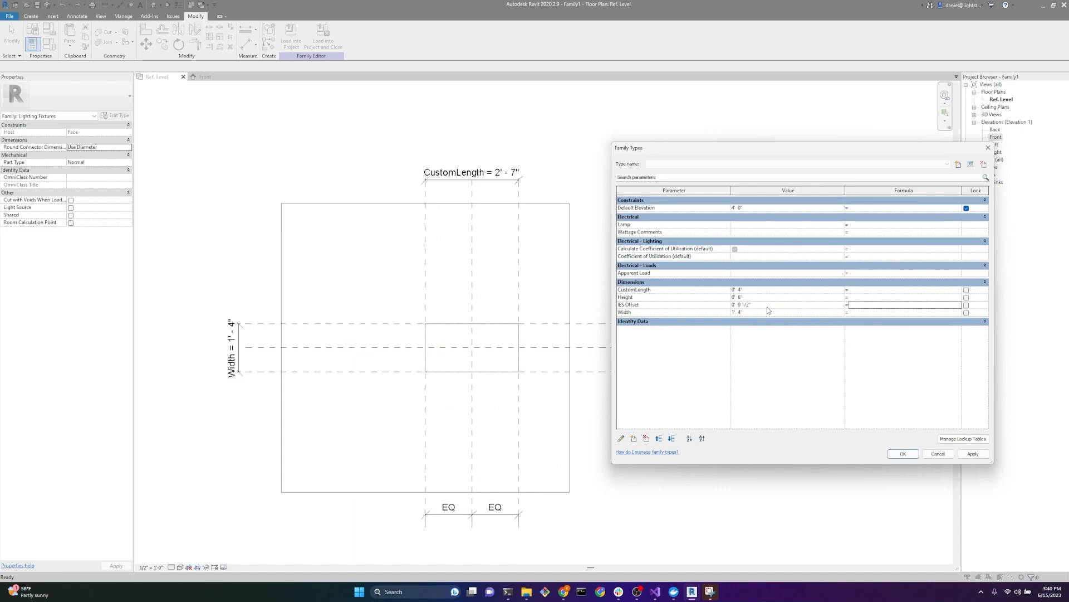
left_click(768, 313)
type("4")
key("Tab")
left_click(899, 454)
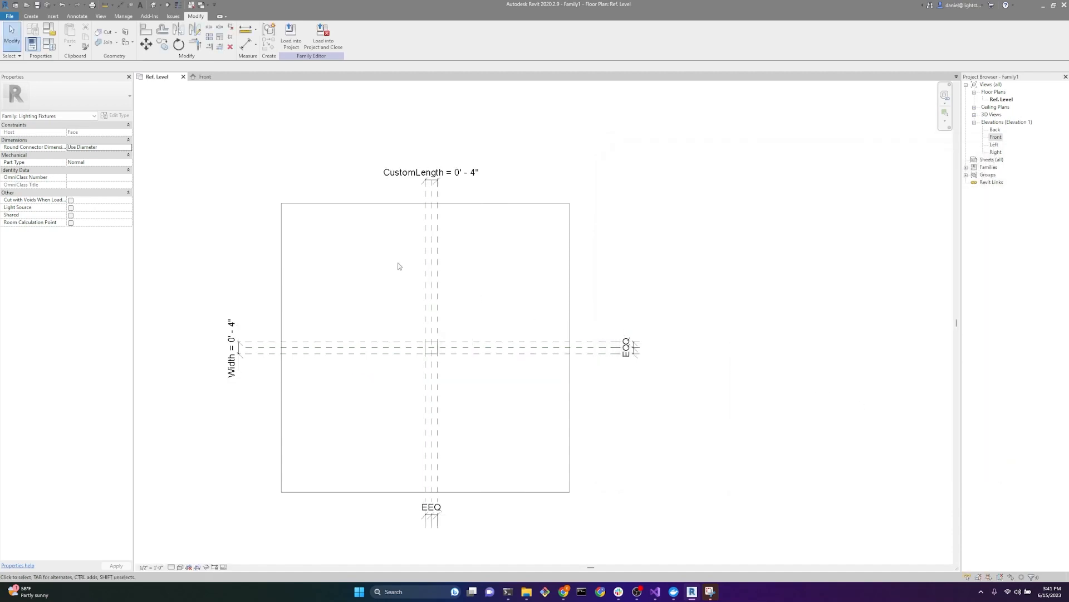
Step: Correct the CustomLength parameter to 4' 0" in the family types
left_click(49, 44)
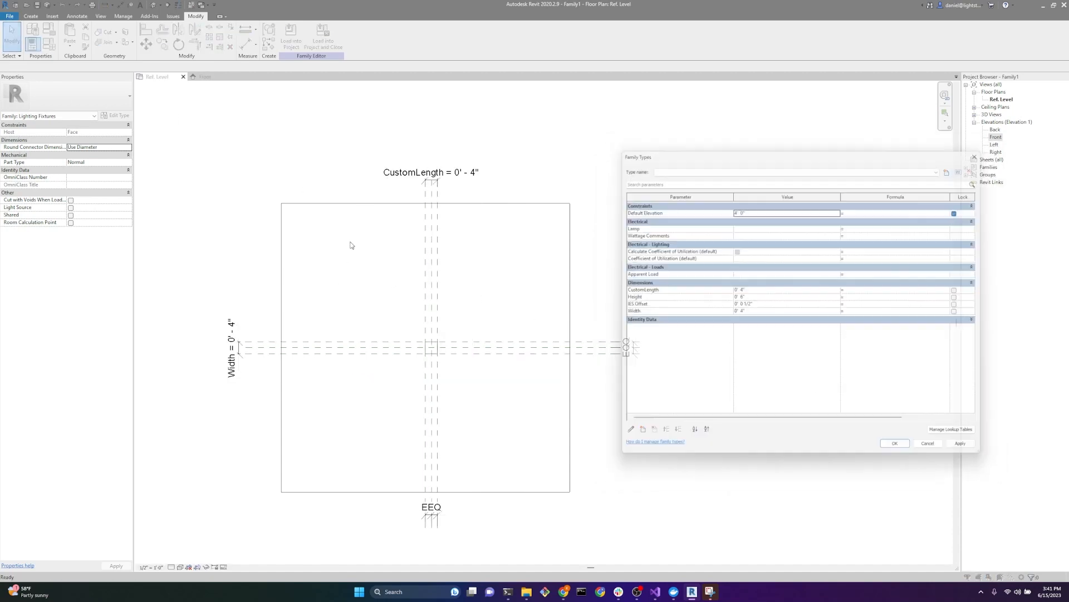
left_click(749, 290)
type("4")
key("Tab")
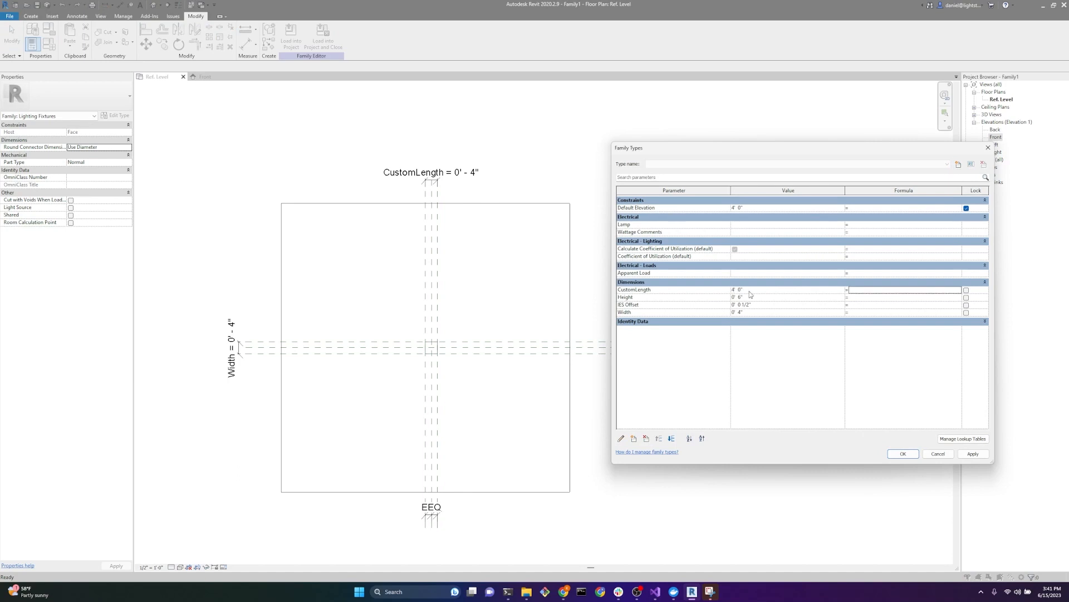
left_click(904, 453)
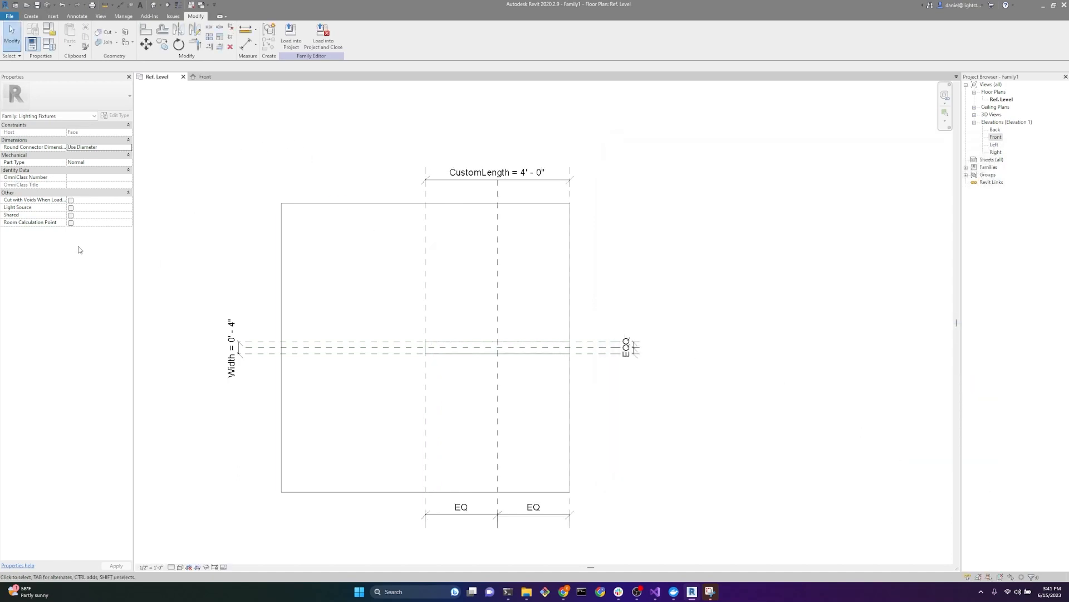
Step: Enable the Light Source option in the family properties
left_click(70, 208)
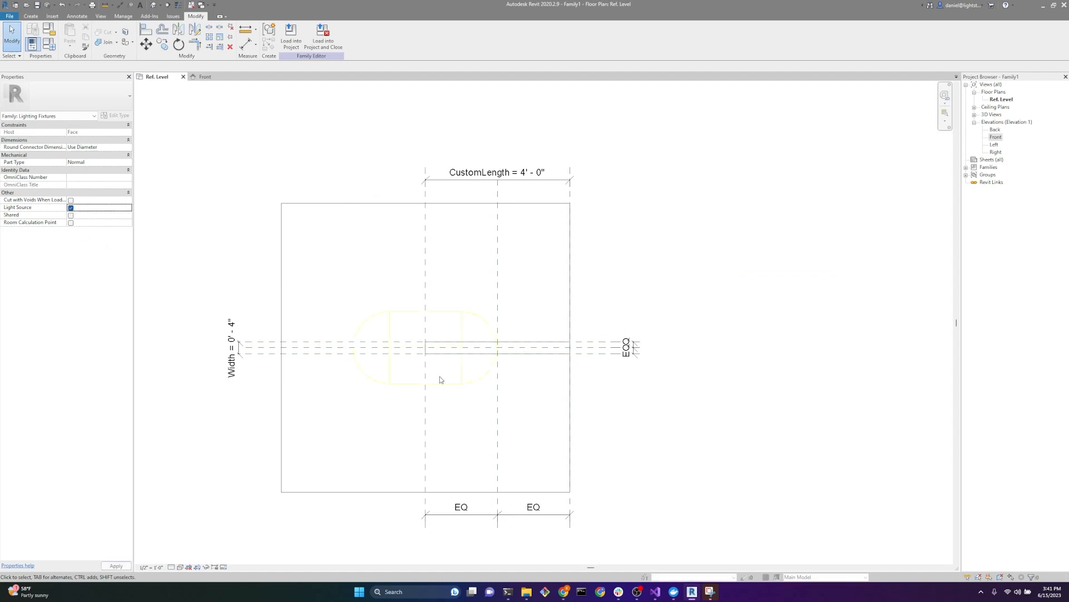
scroll(477, 363, "up", 2)
scroll(443, 363, "down", 1)
scroll(443, 363, "down", 1)
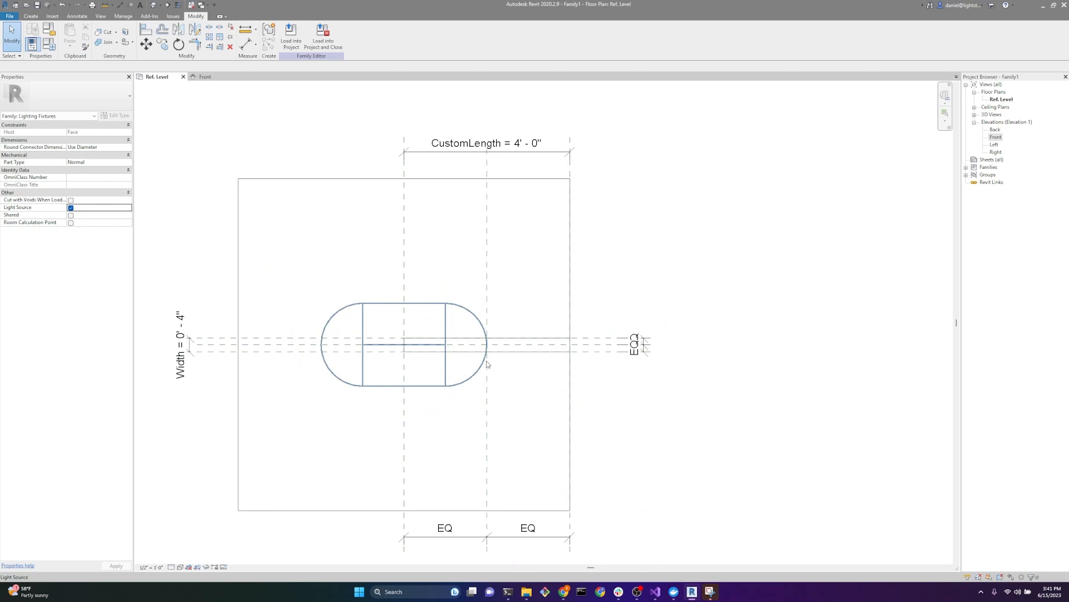
Step: Define the light source as emitting from a line with a Photometric Web light distribution
left_click(344, 315)
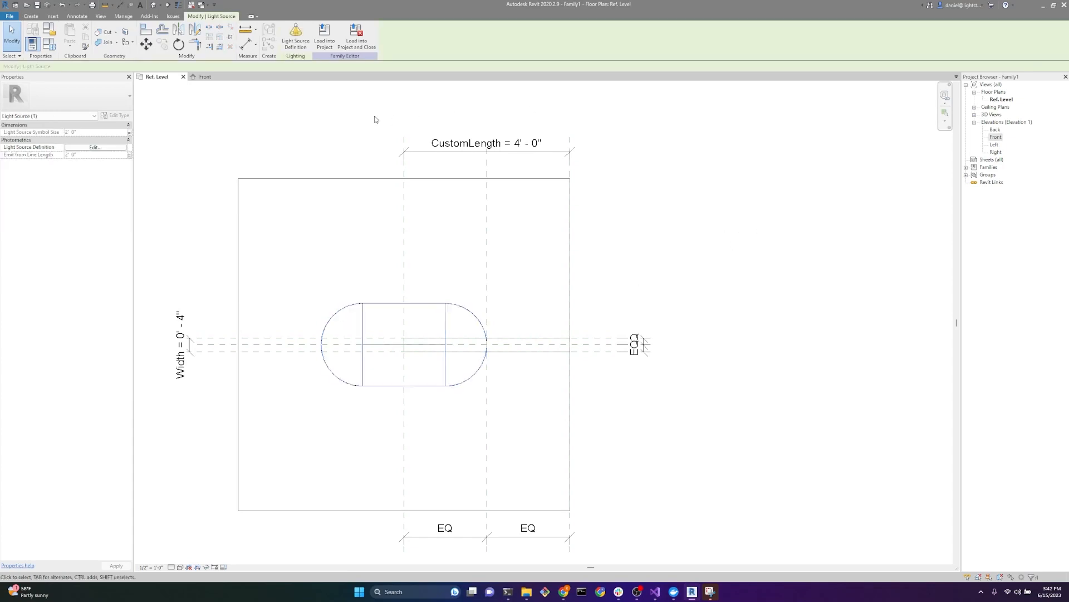
left_click(295, 38)
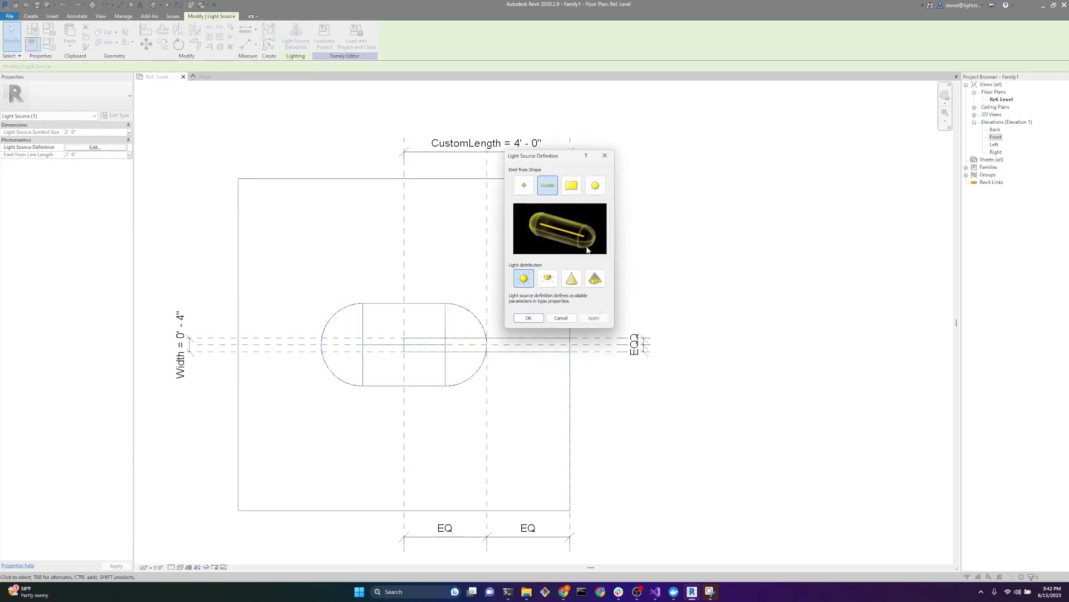
left_click_drag(548, 162, 310, 145)
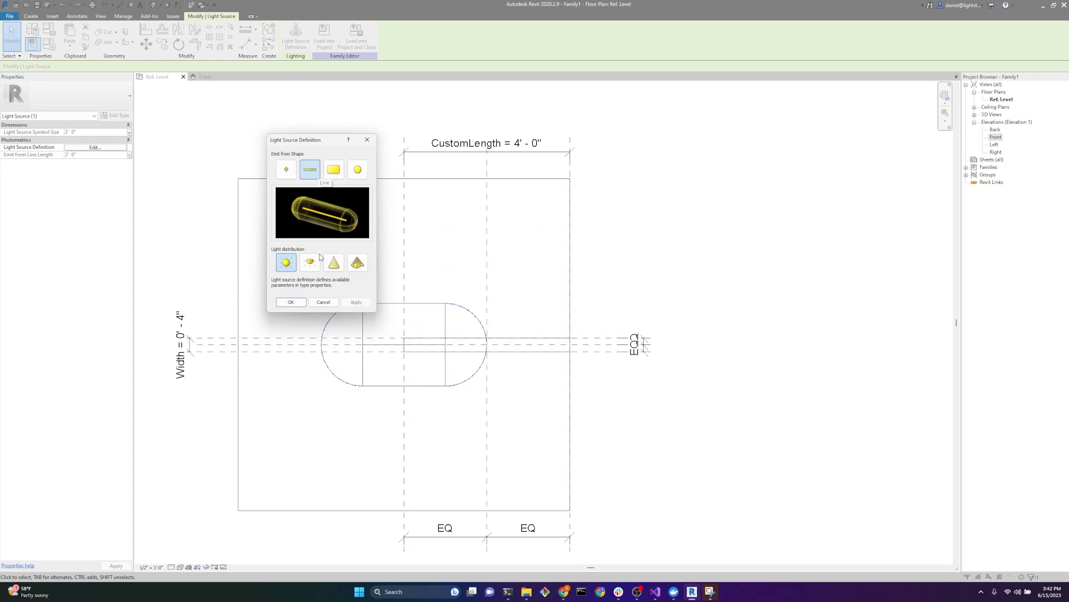
left_click(356, 264)
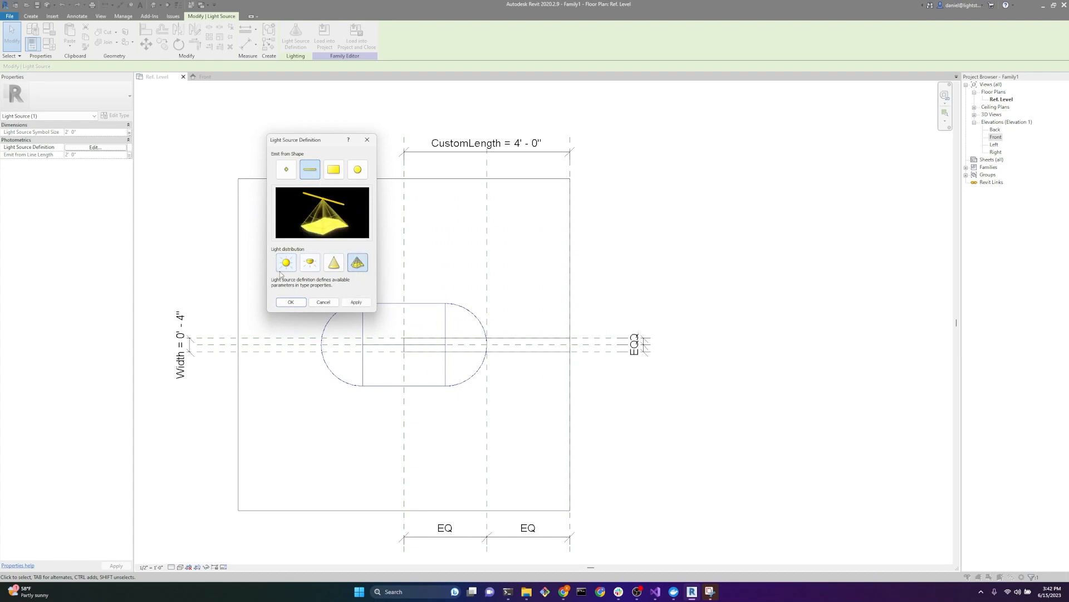
left_click(290, 302)
left_click(186, 169)
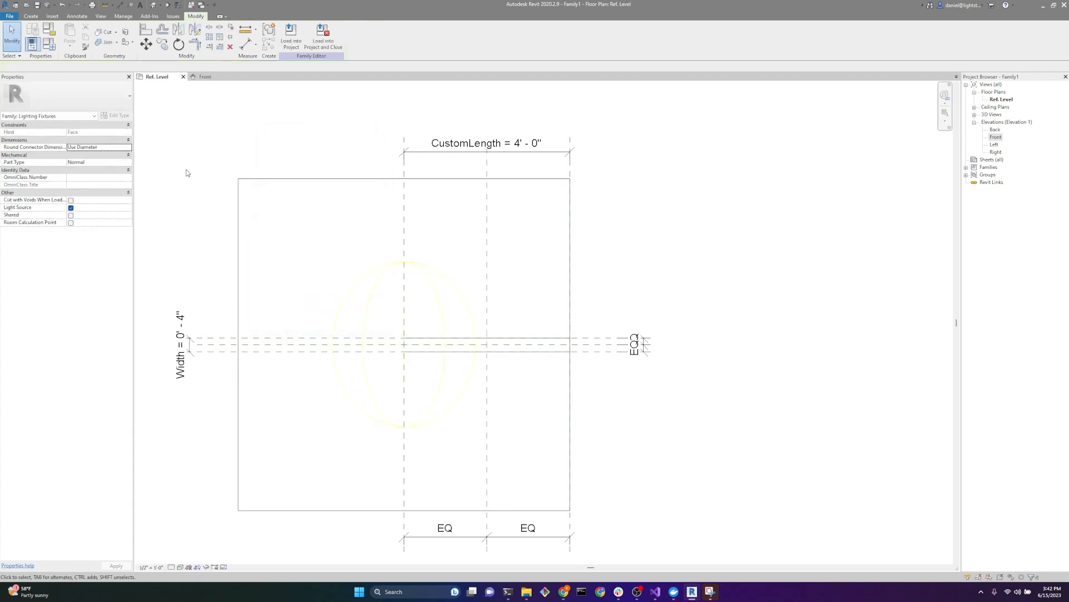
Step: Assign the XAL BASO15 DIR-OP-30K-040 IES file from the LsTraining documents folder as the Photometric Web File
left_click(50, 45)
left_click_drag(694, 139, 399, 121)
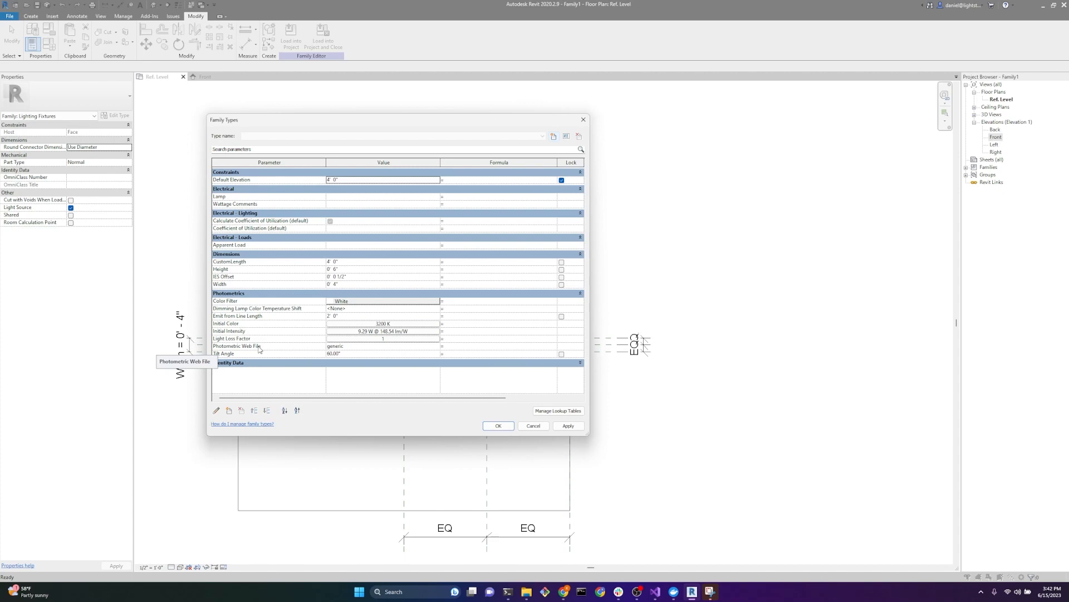
left_click(436, 346)
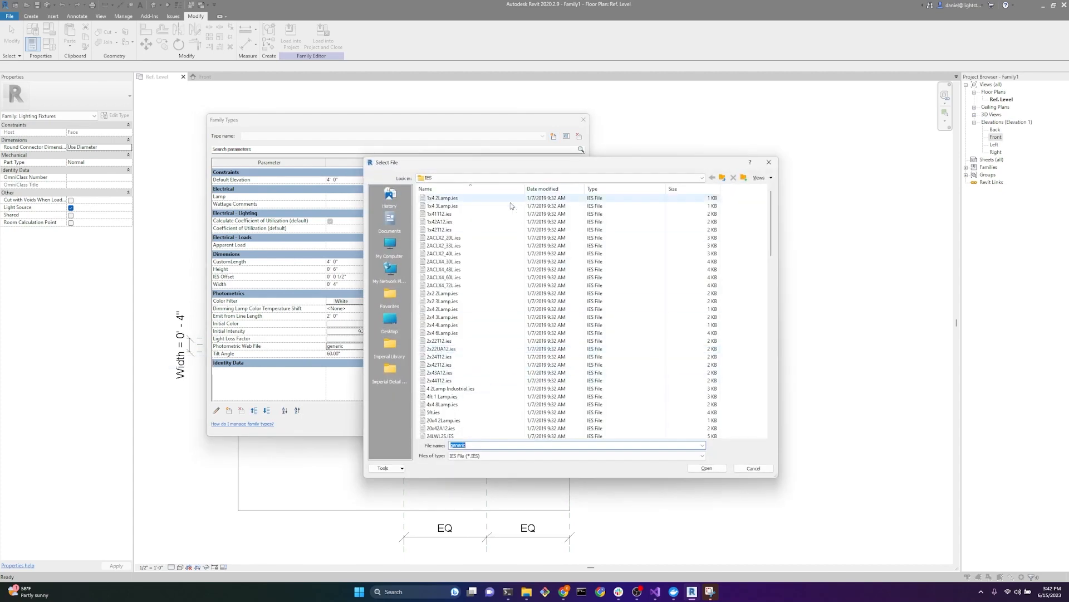
left_click(390, 219)
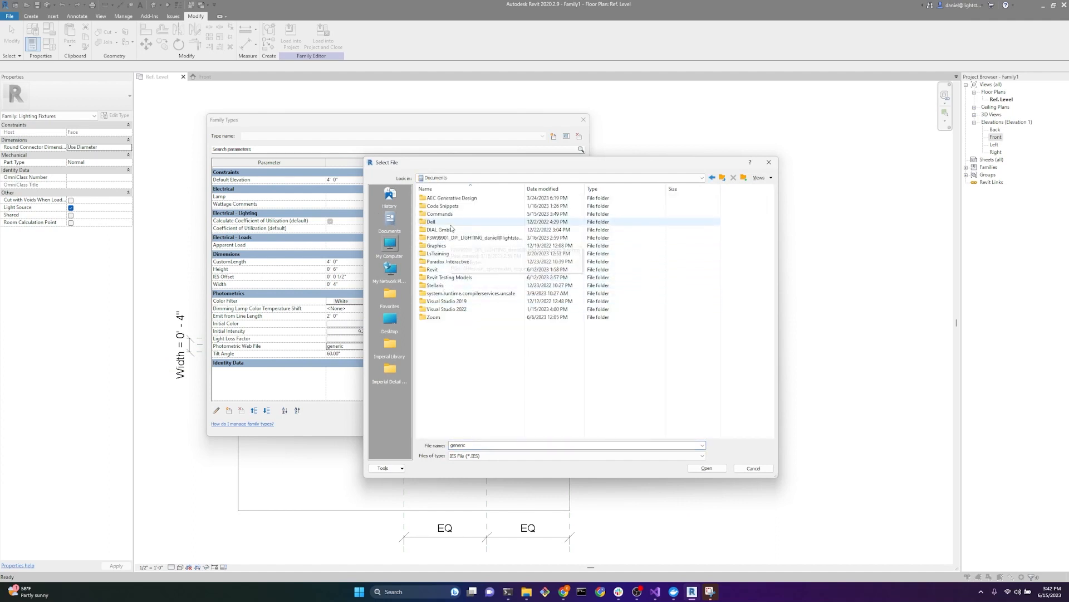
double_click(454, 255)
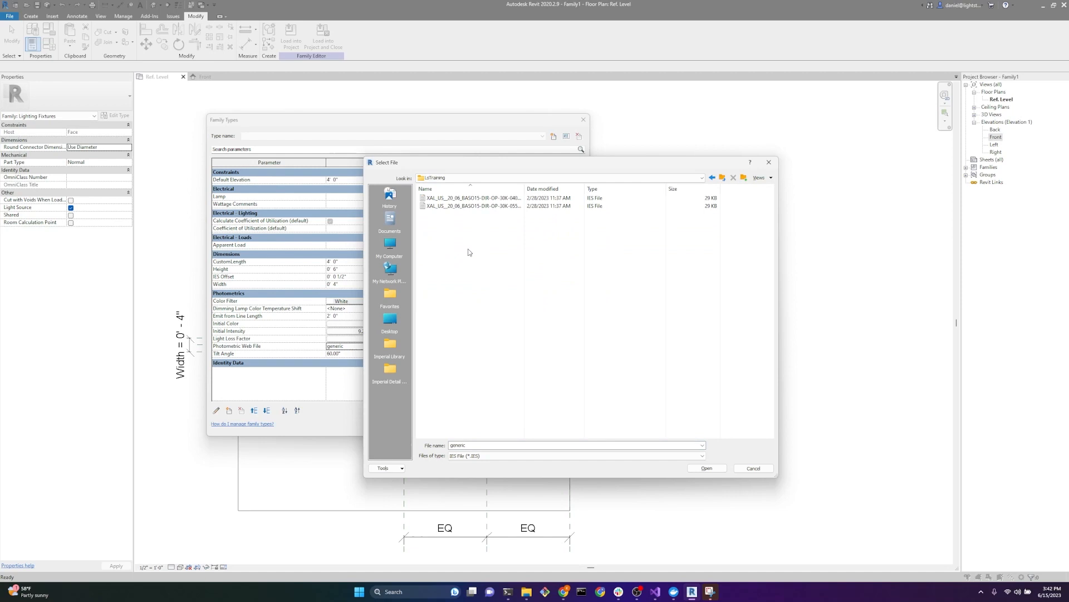
left_click(474, 199)
left_click(707, 468)
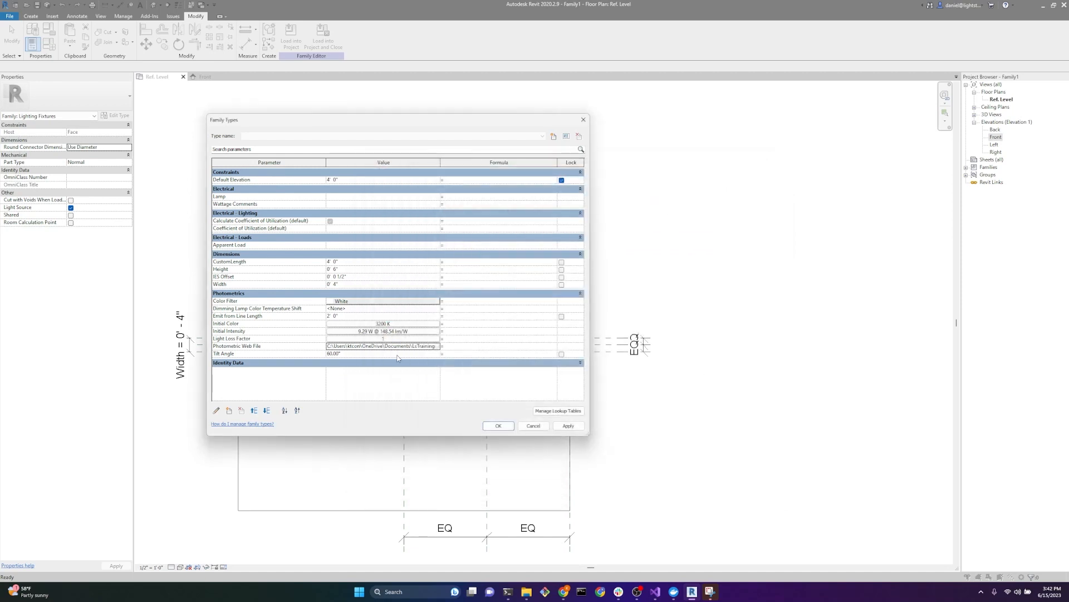
Step: Set the photometric Tilt Angle to 90° and Emit from Line Length to 4' 0", and apply the family type values
left_click(381, 354)
type("90")
left_click(368, 316)
type("4")
key("Tab")
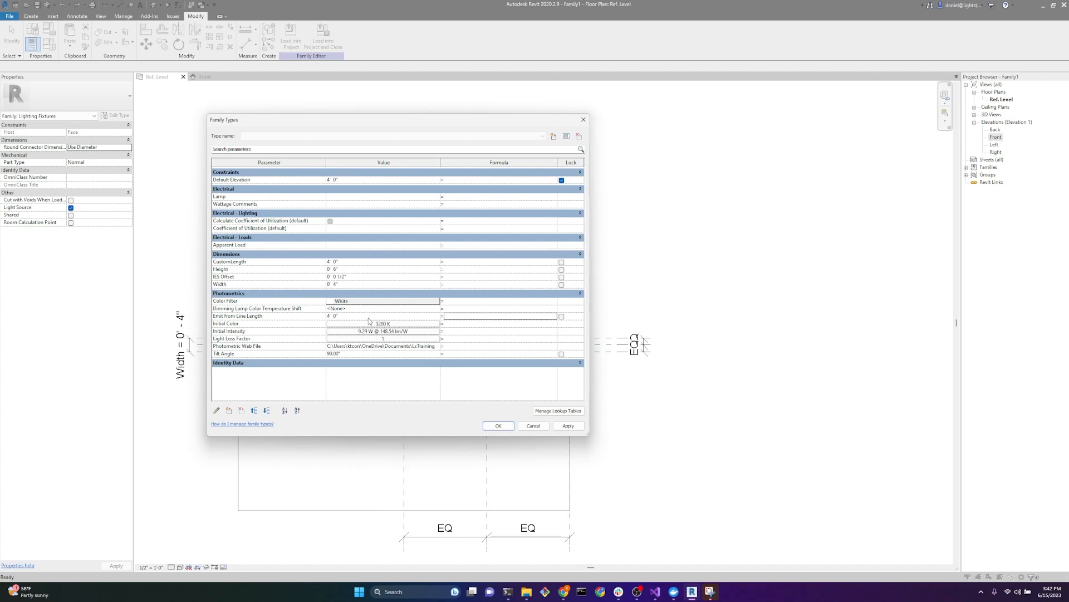
left_click(498, 425)
Step: Move the light source away from the extrusion into the open area above it in the Ref. Level plan
scroll(563, 418, "down", 2)
scroll(497, 331, "up", 2)
scroll(496, 331, "up", 1)
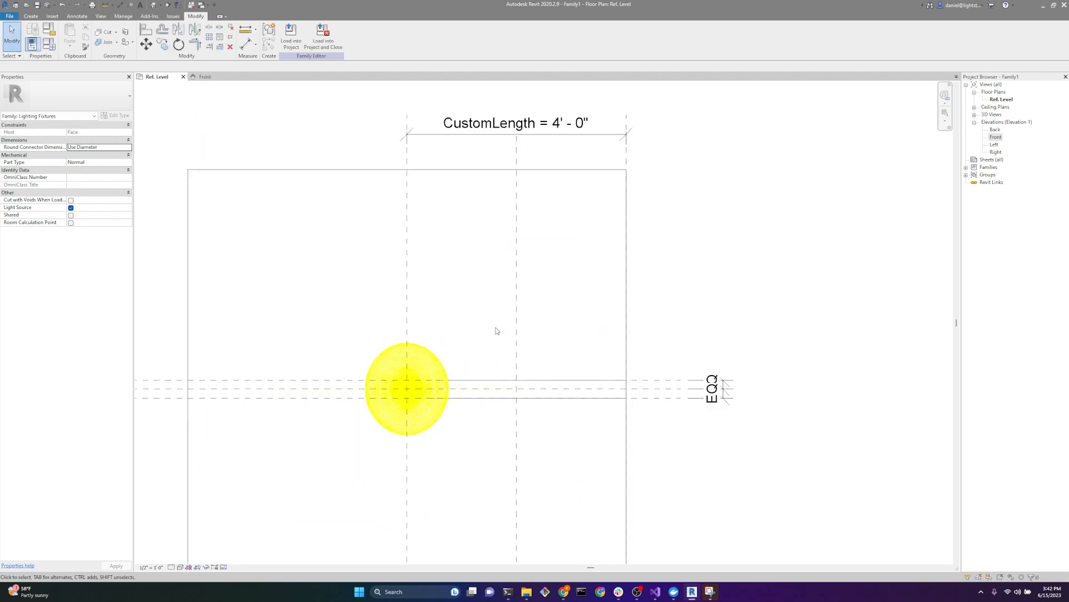
left_click(438, 366)
left_click_drag(438, 366, 538, 252)
scroll(489, 253, "up", 3)
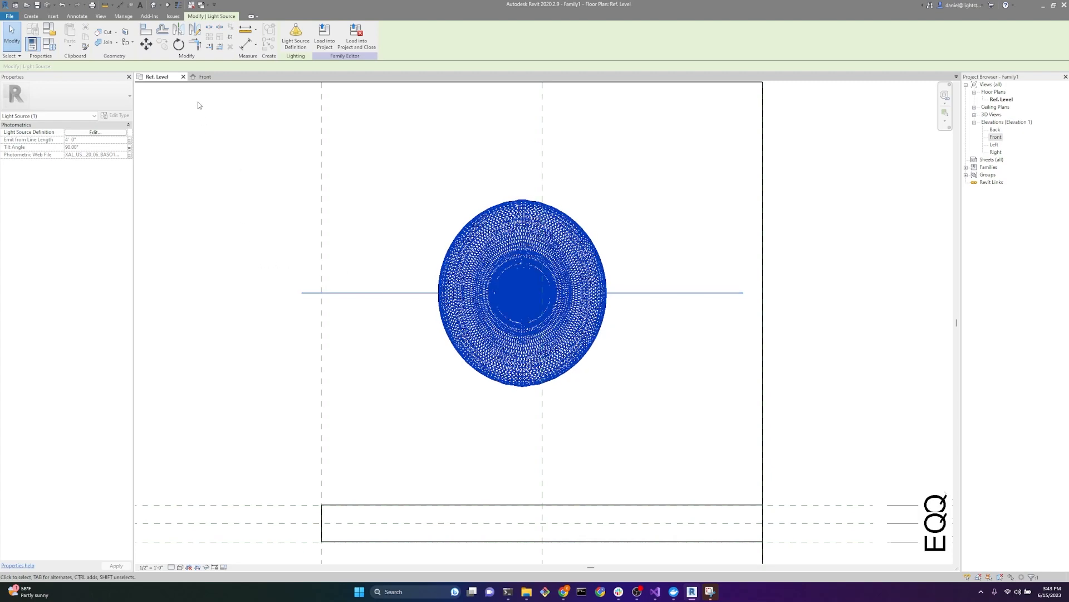
Step: In the Front elevation, rotate the light source upside down and move it above the fixture's reference planes
left_click(205, 77)
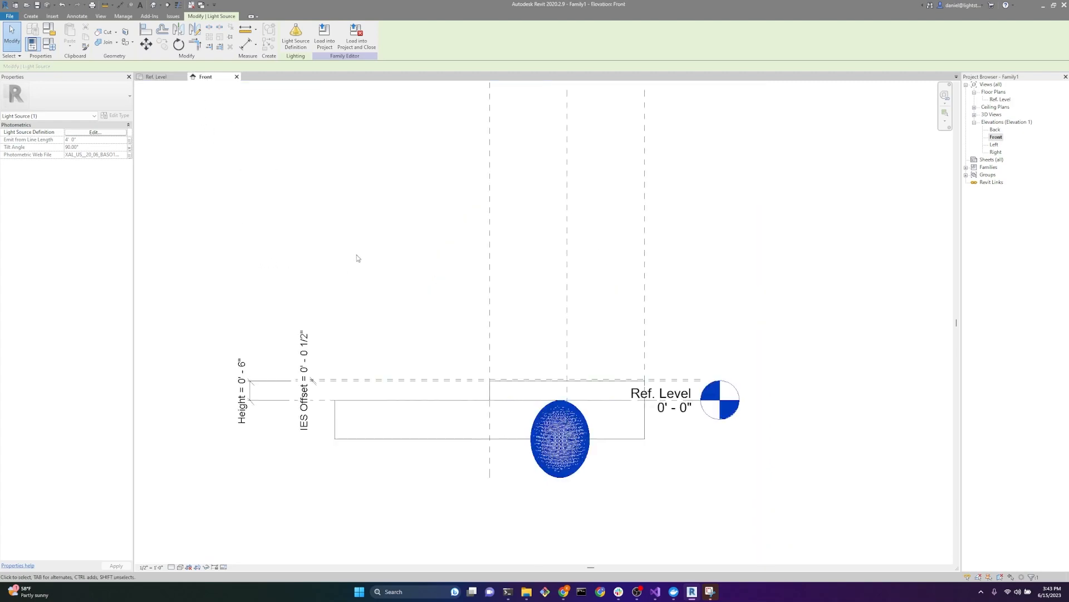
scroll(616, 451, "up", 2)
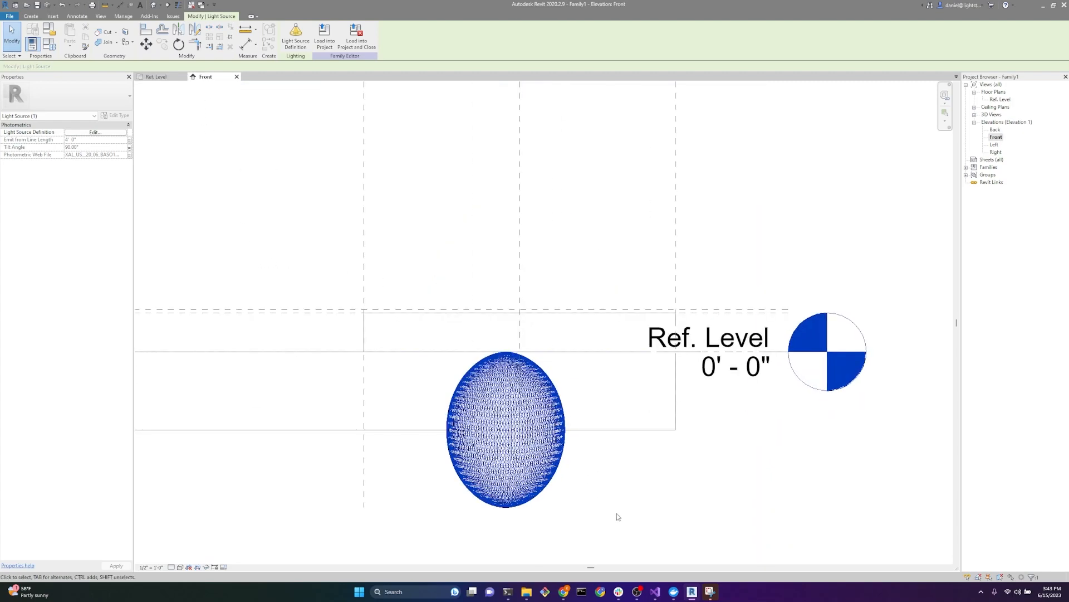
left_click(178, 44)
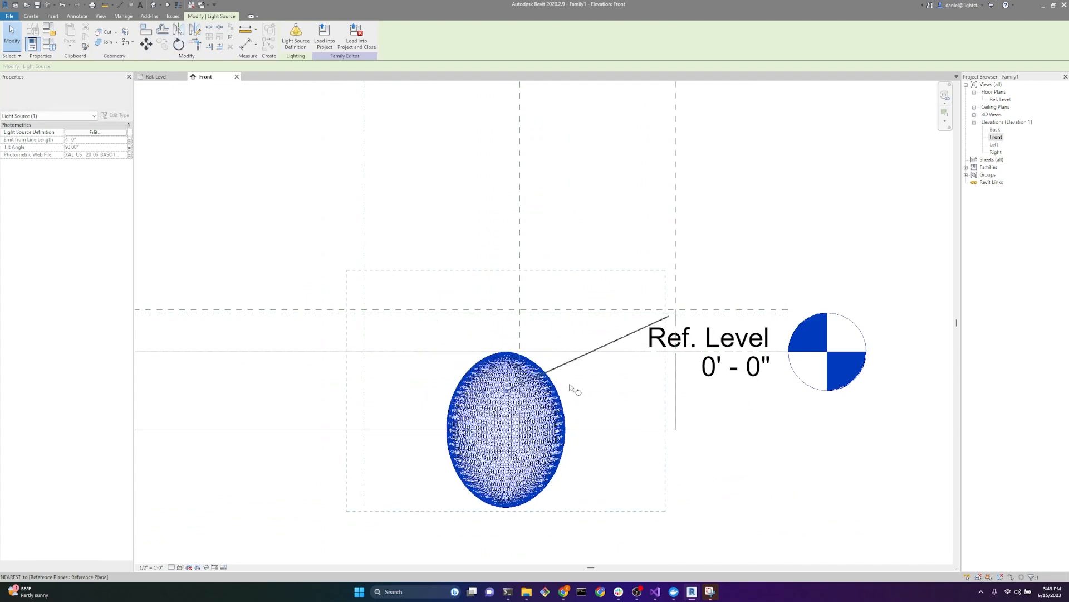
left_click(507, 529)
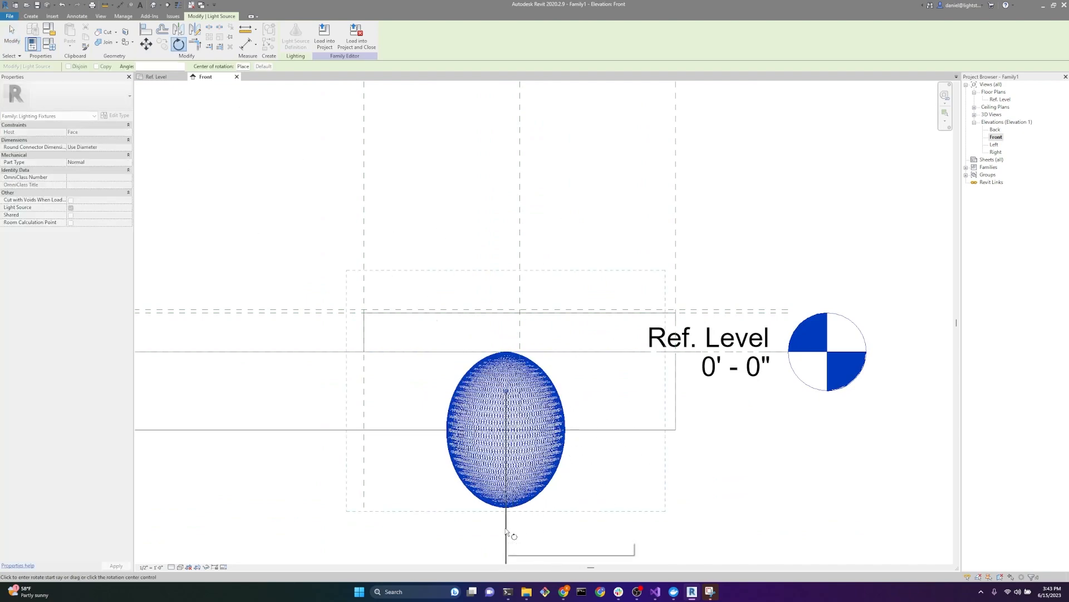
left_click(498, 136)
left_click_drag(519, 403, 354, 164)
left_click(480, 504)
Step: Align the light source's emitting line with the upper IES Offset reference plane in the Front elevation
scroll(420, 475, "down", 3)
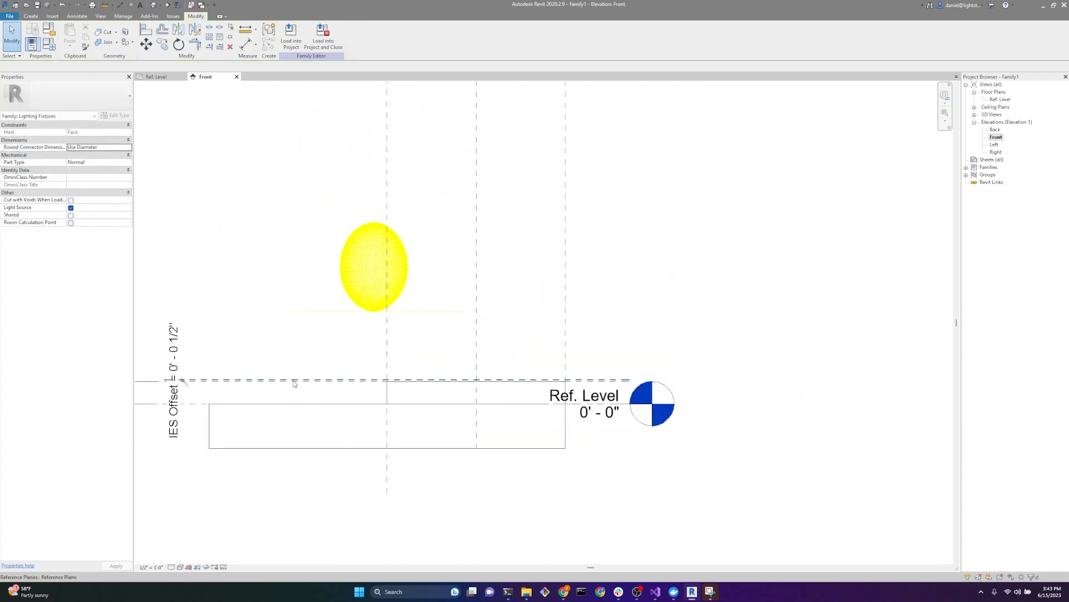
scroll(294, 343, "up", 2)
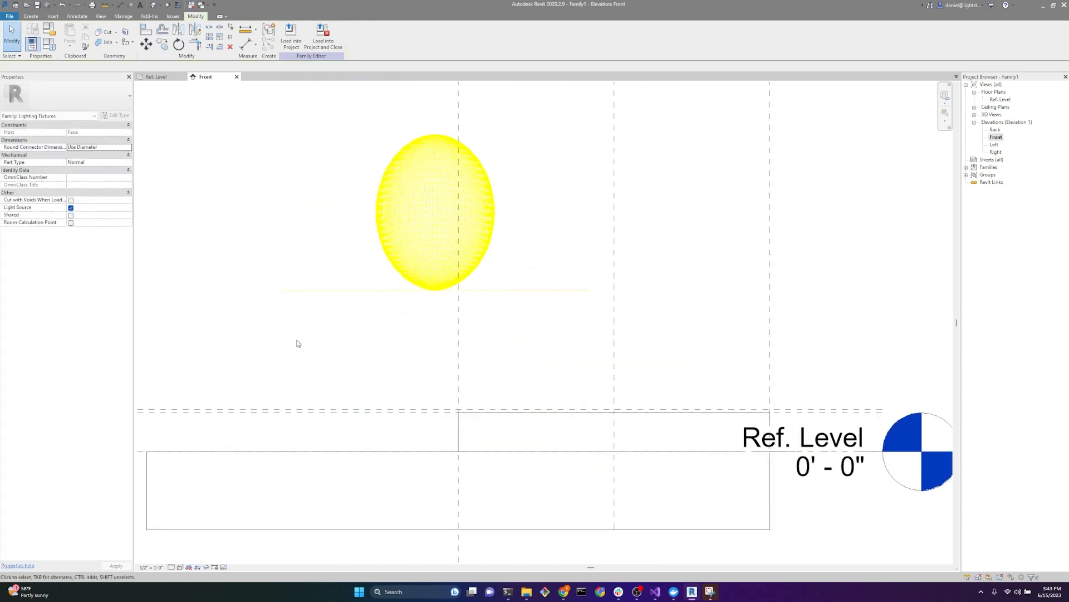
left_click(146, 31)
left_click(294, 410)
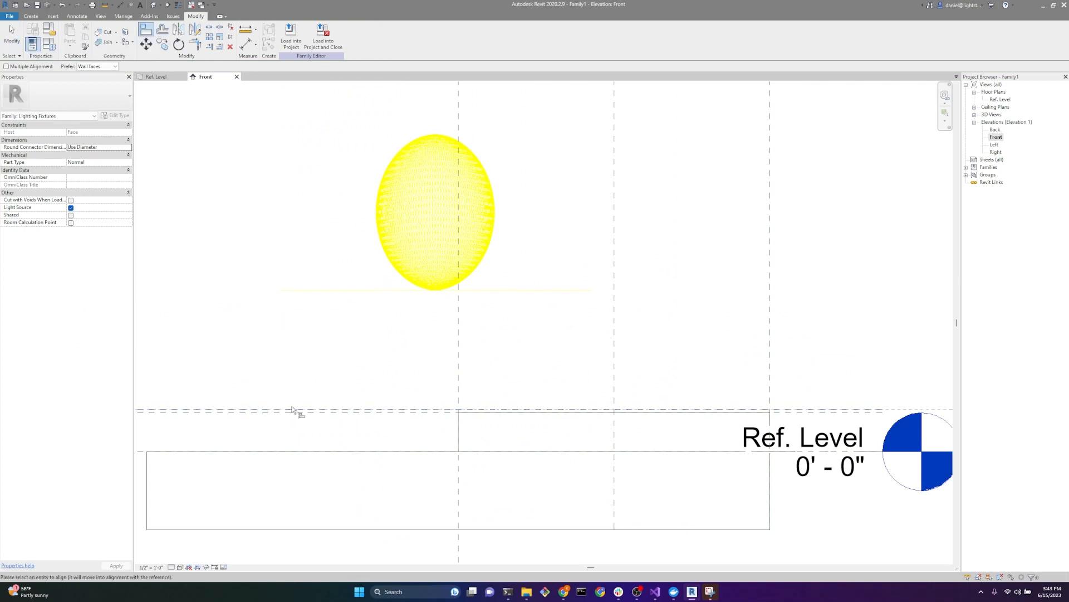
left_click(430, 290)
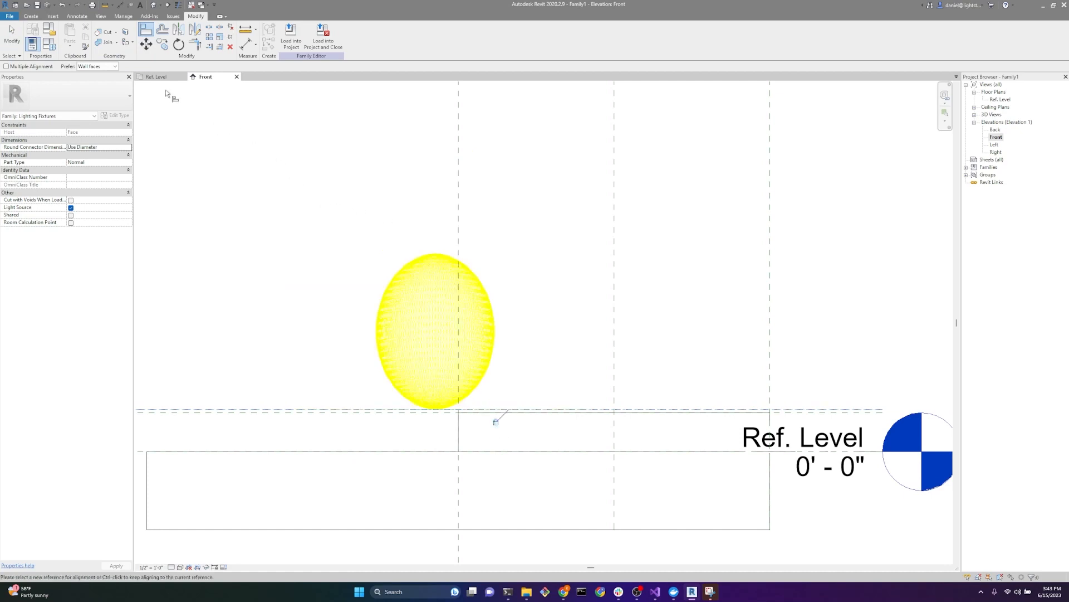
Step: In the Ref. Level plan, align the light source's centre with the vertical centre reference plane between the two CustomLength planes
left_click(157, 77)
scroll(382, 437, "down", 4)
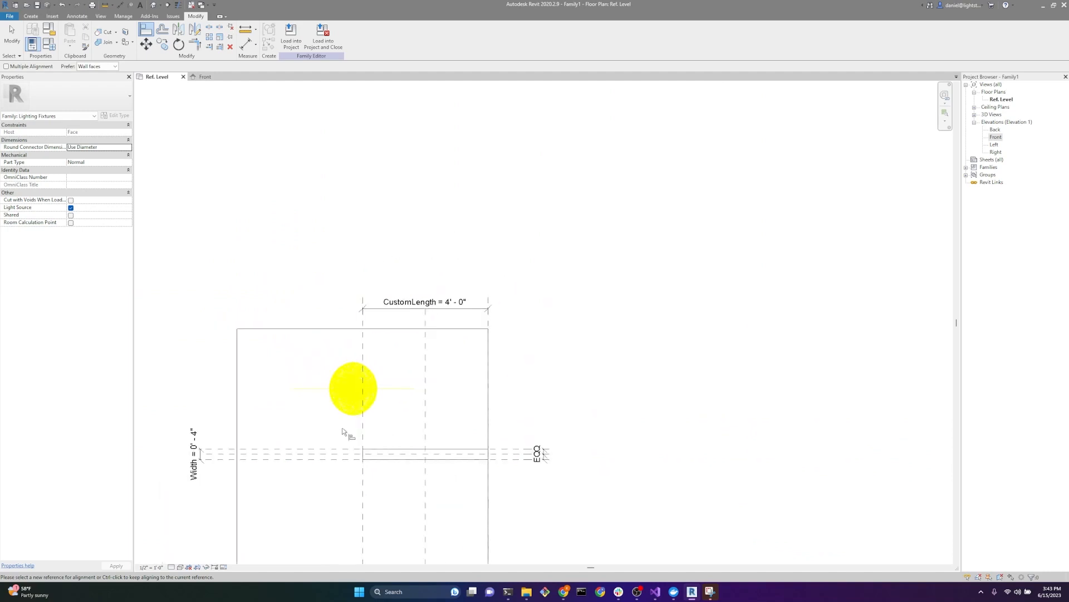
scroll(320, 465, "up", 3)
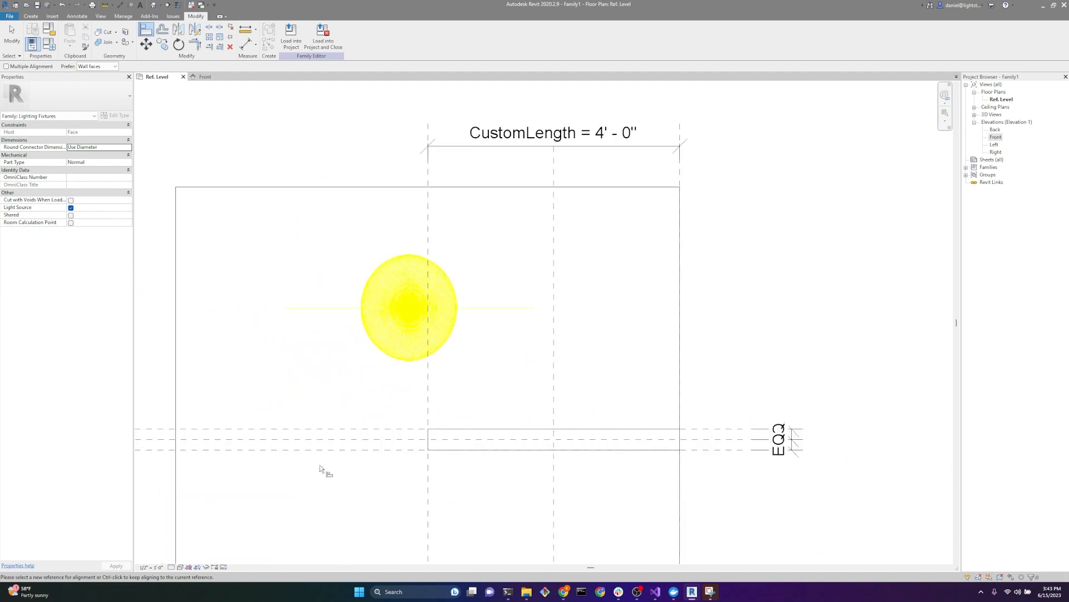
key("Escape")
left_click(410, 307)
left_click(331, 373)
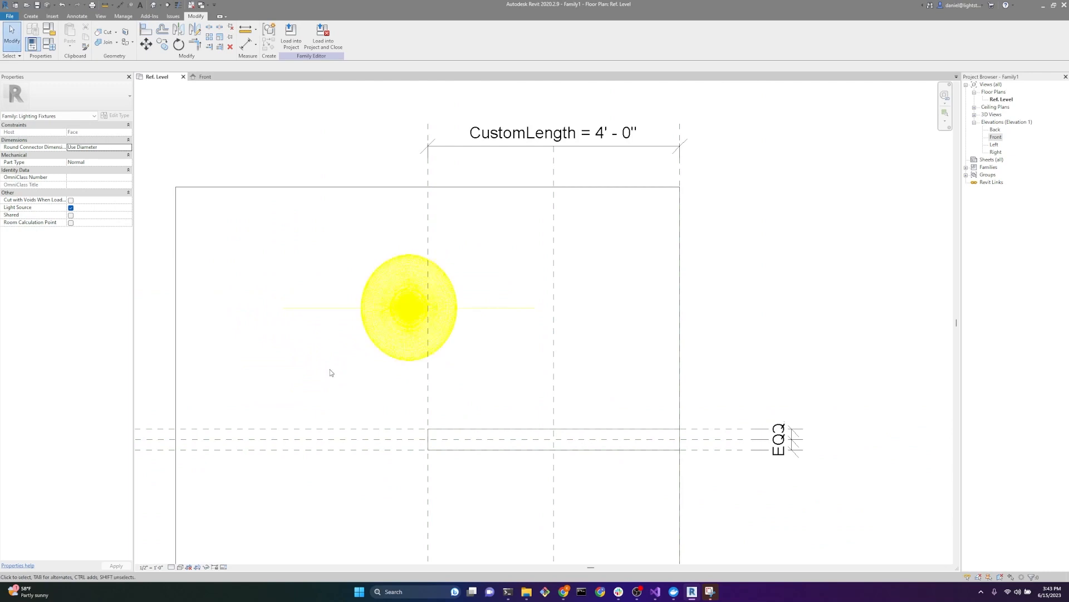
key("a")
key("l")
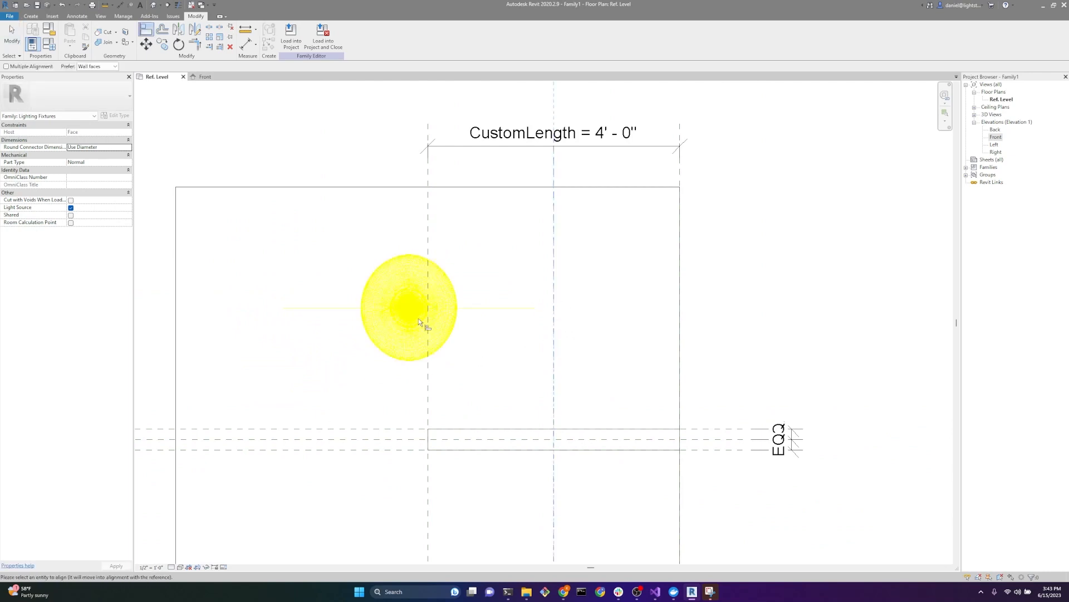
left_click(417, 316)
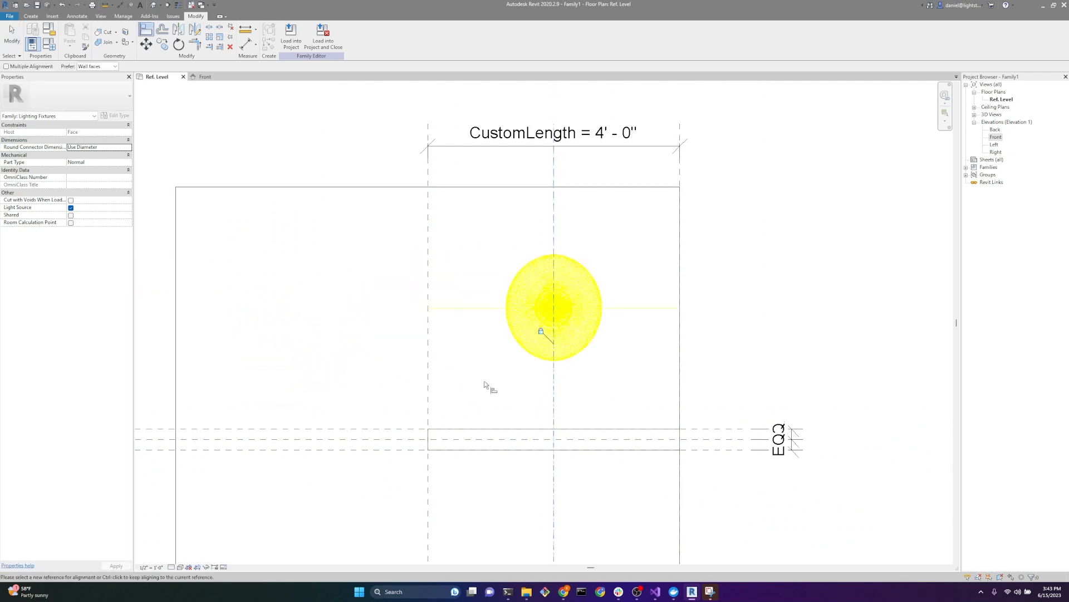
Step: Align the light source's emitting line with the horizontal centre reference plane of the fixture in plan
left_click(370, 439)
left_click(564, 307)
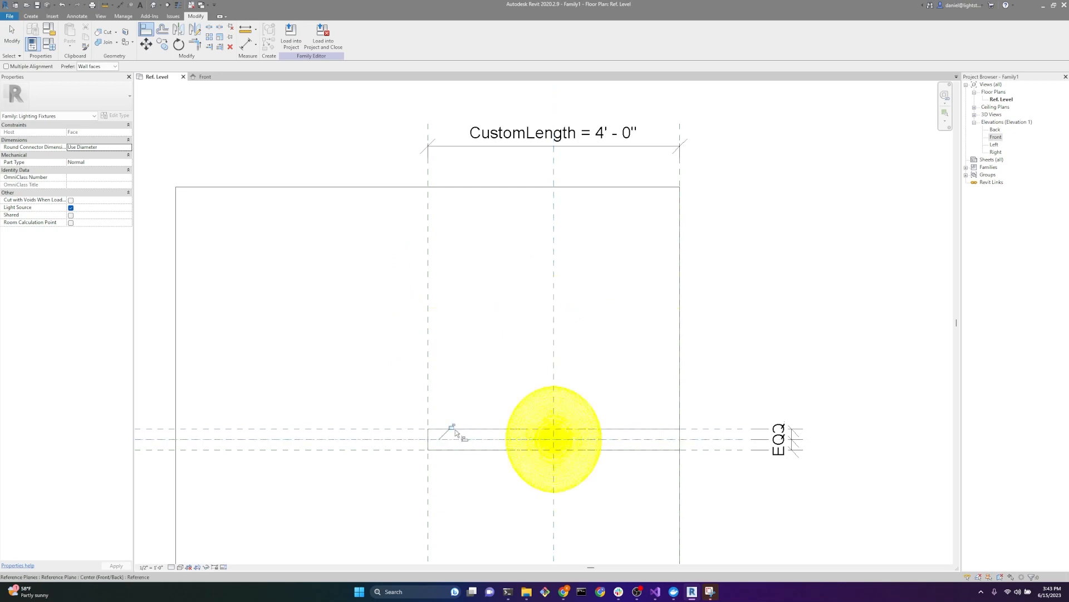
scroll(349, 358, "down", 2)
key("Escape")
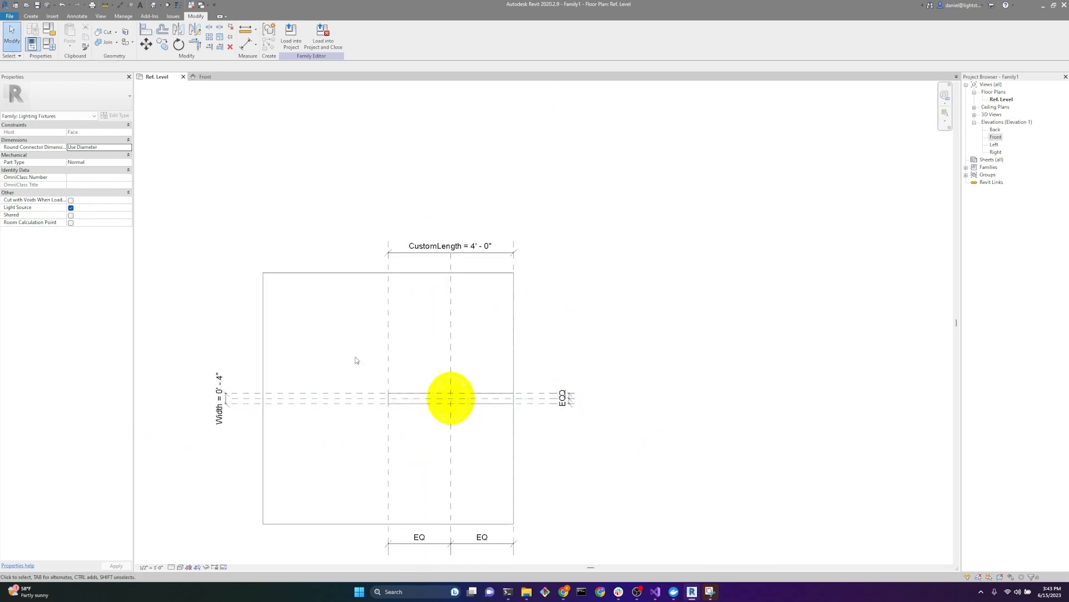
scroll(411, 390, "up", 2)
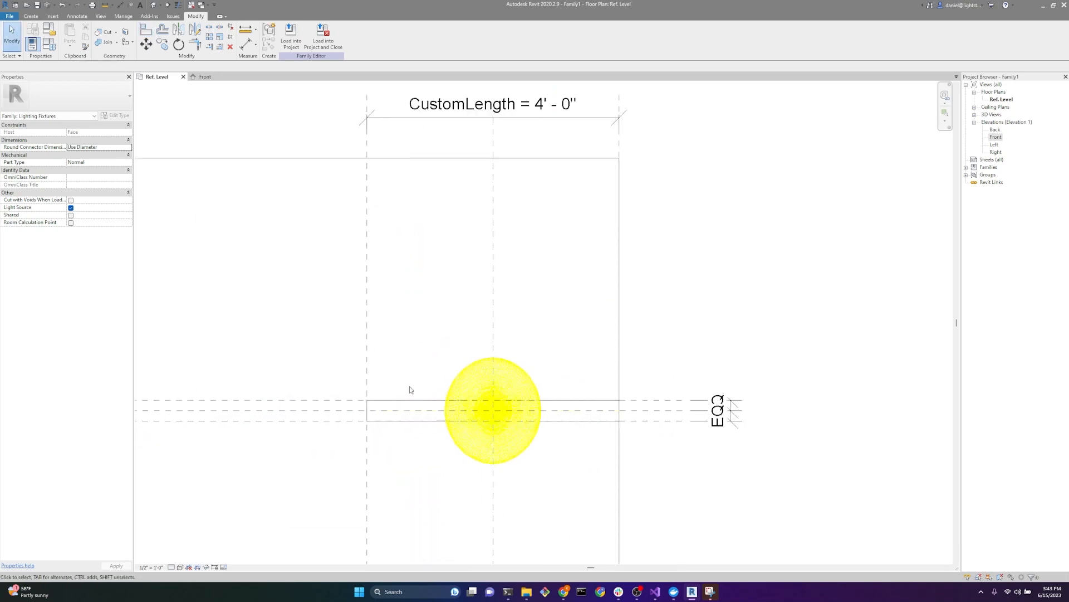
Step: Set the family's CustomLength to 8' 0" and apply the value
left_click(50, 45)
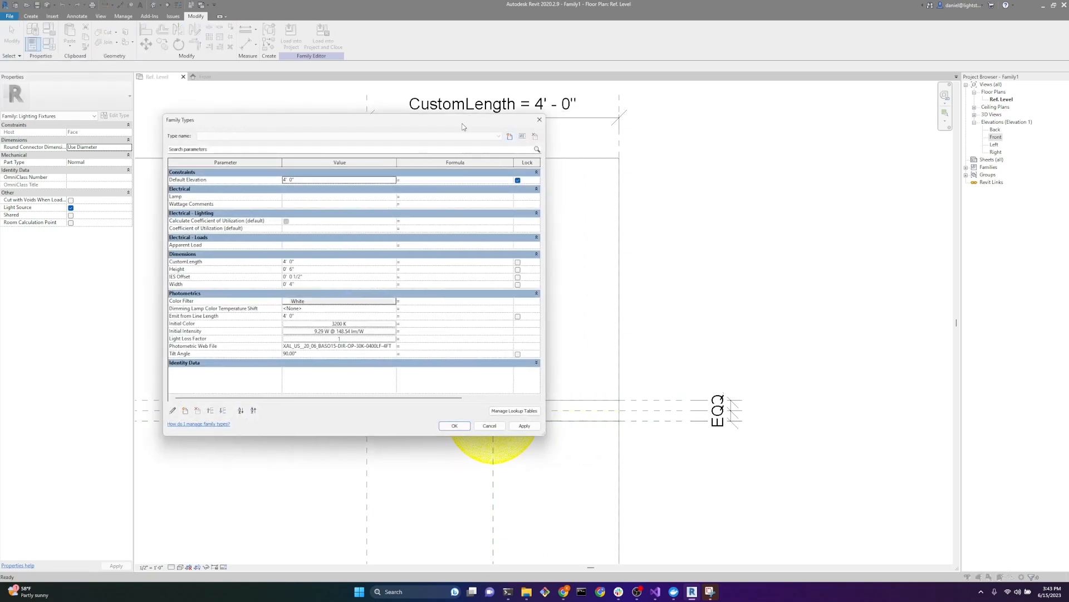
left_click_drag(461, 127, 374, 104)
left_click(228, 239)
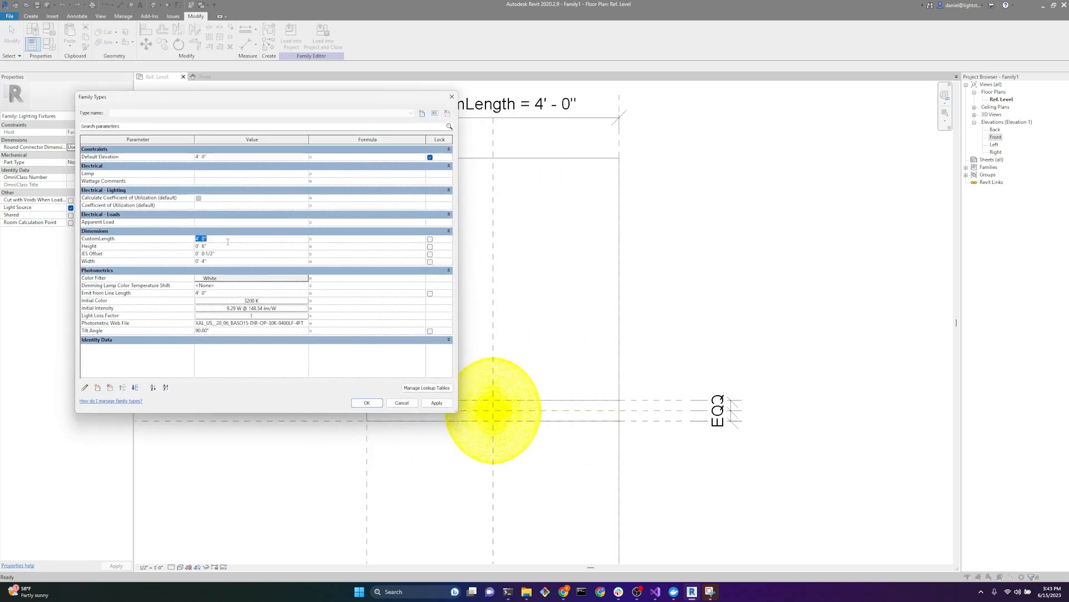
type("8")
key("Tab")
left_click(437, 403)
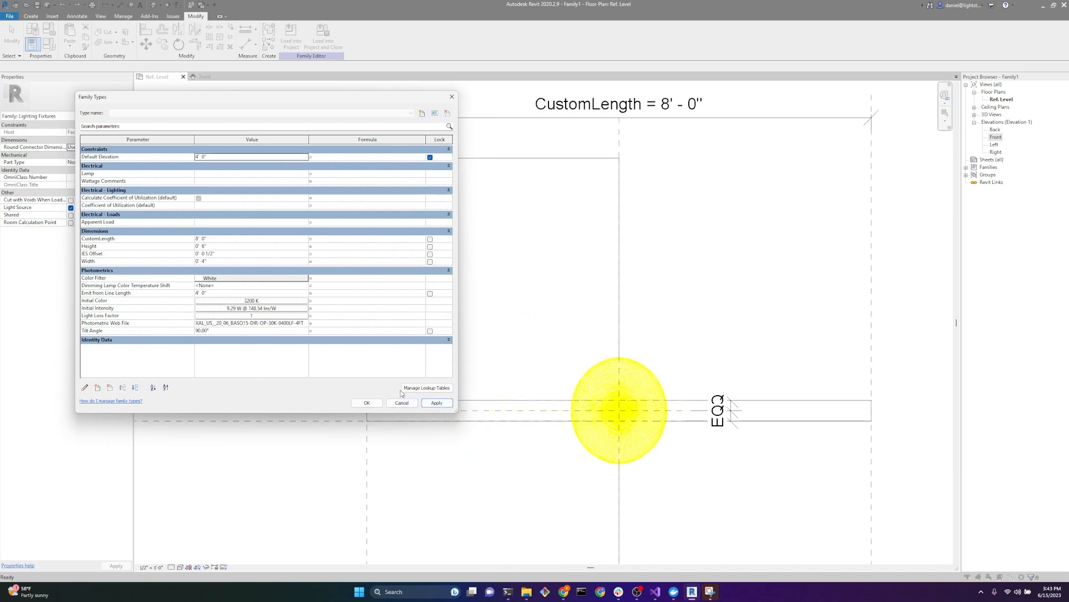
left_click(367, 402)
Step: Select the light source and examine how far its emitting line reaches along the lengthened extrusion
scroll(717, 429, "up", 3)
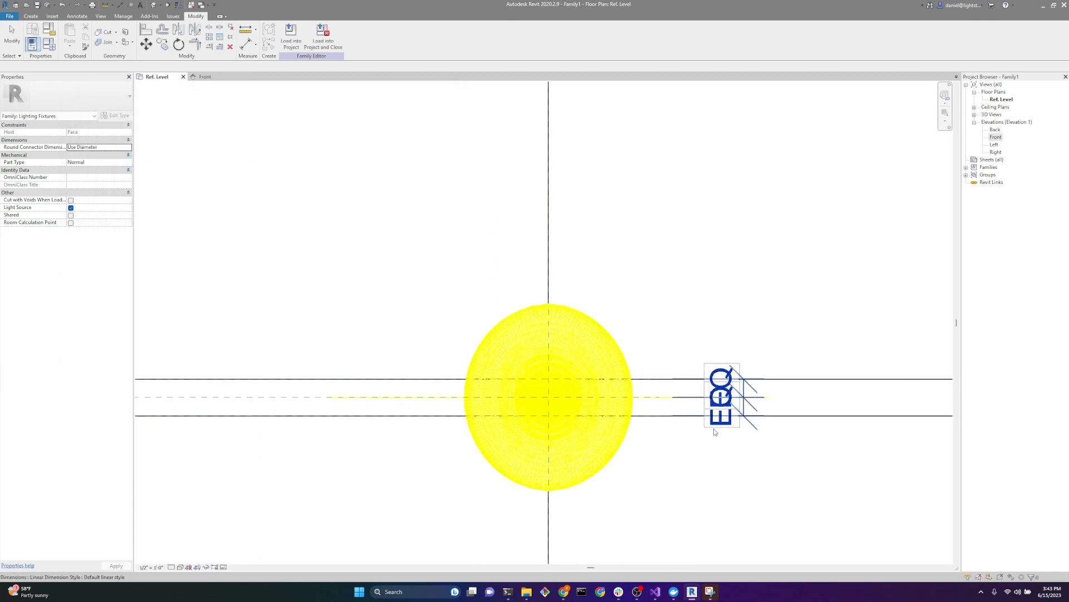
left_click(533, 399)
scroll(559, 453, "down", 3)
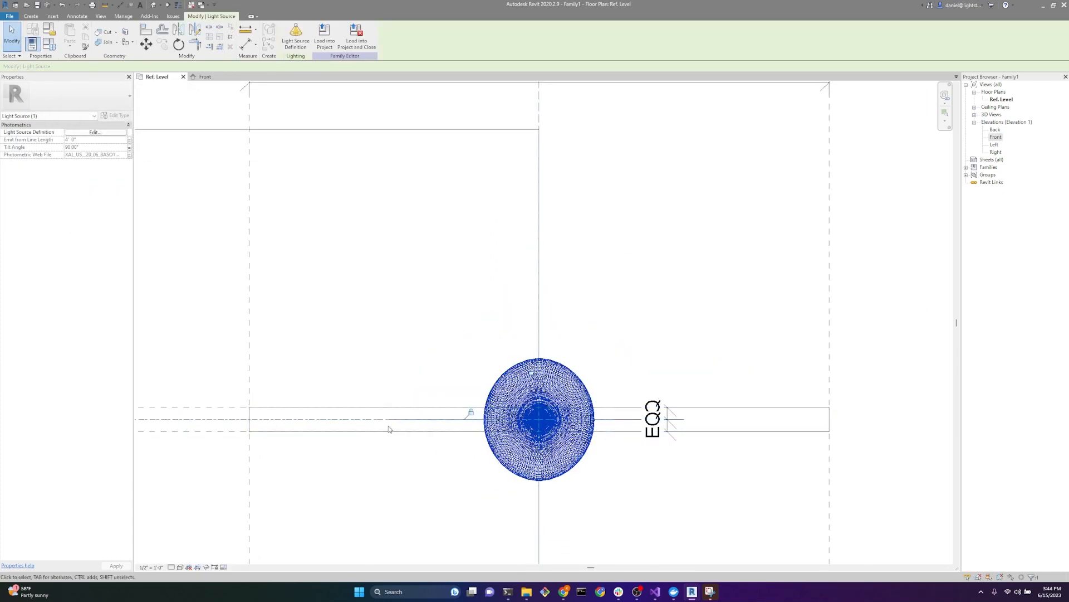
scroll(571, 458, "up", 1)
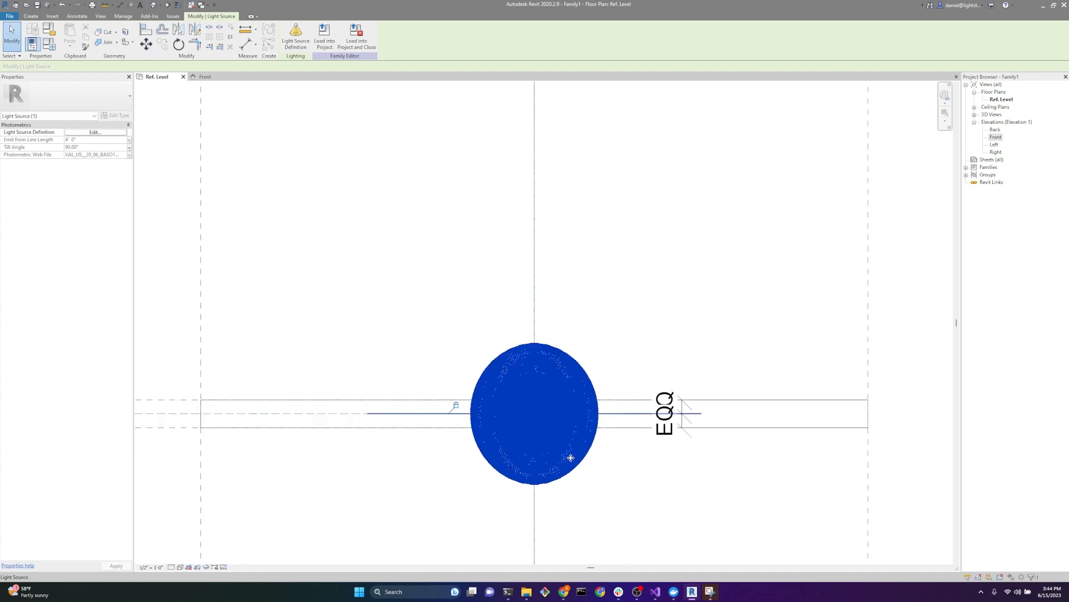
scroll(571, 458, "down", 1)
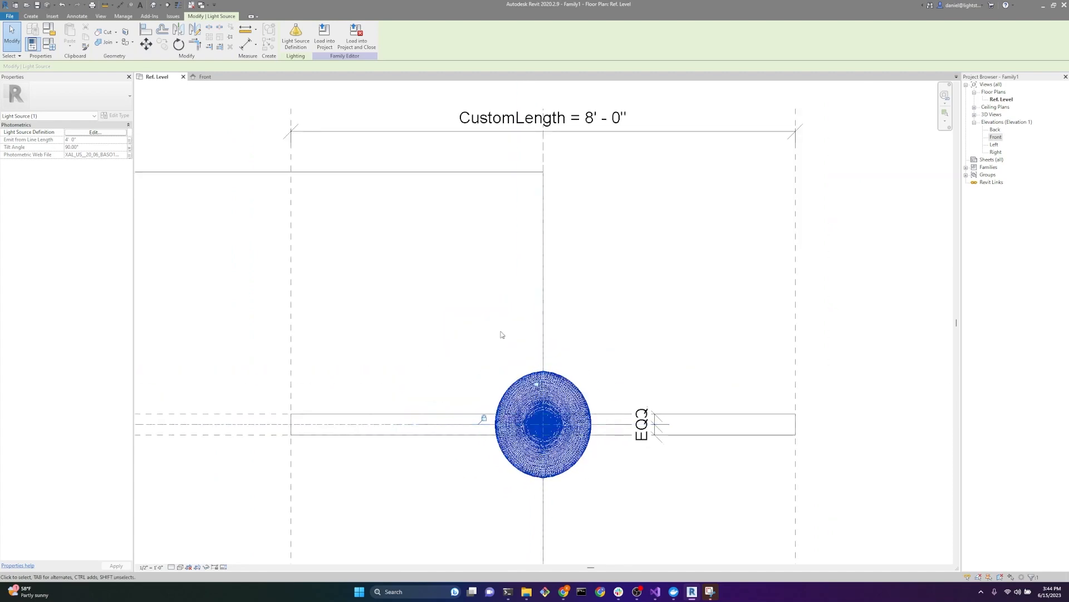
scroll(555, 444, "up", 2)
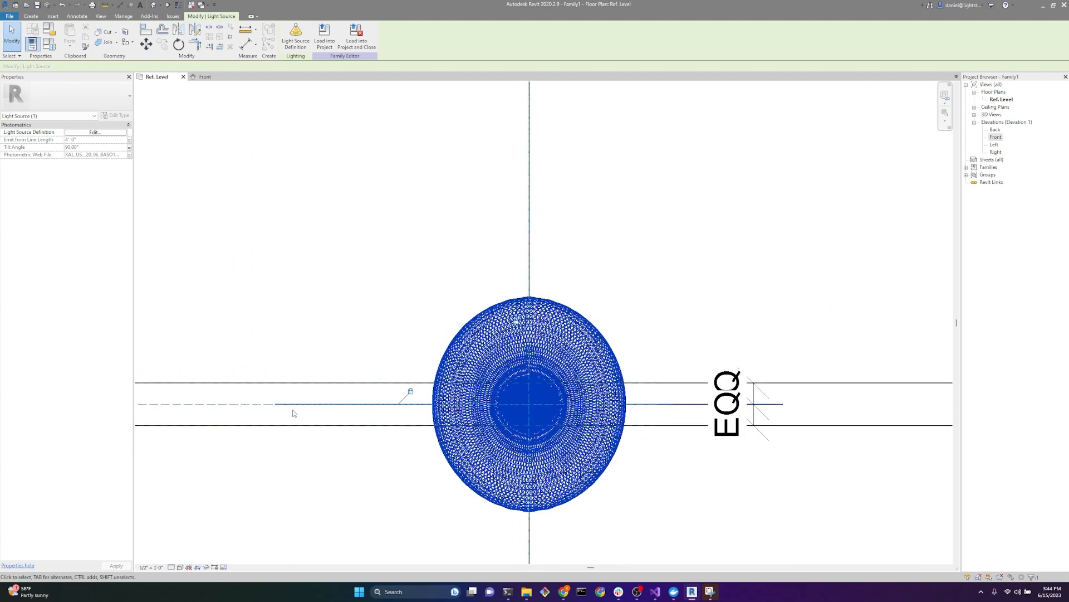
scroll(560, 432, "down", 3)
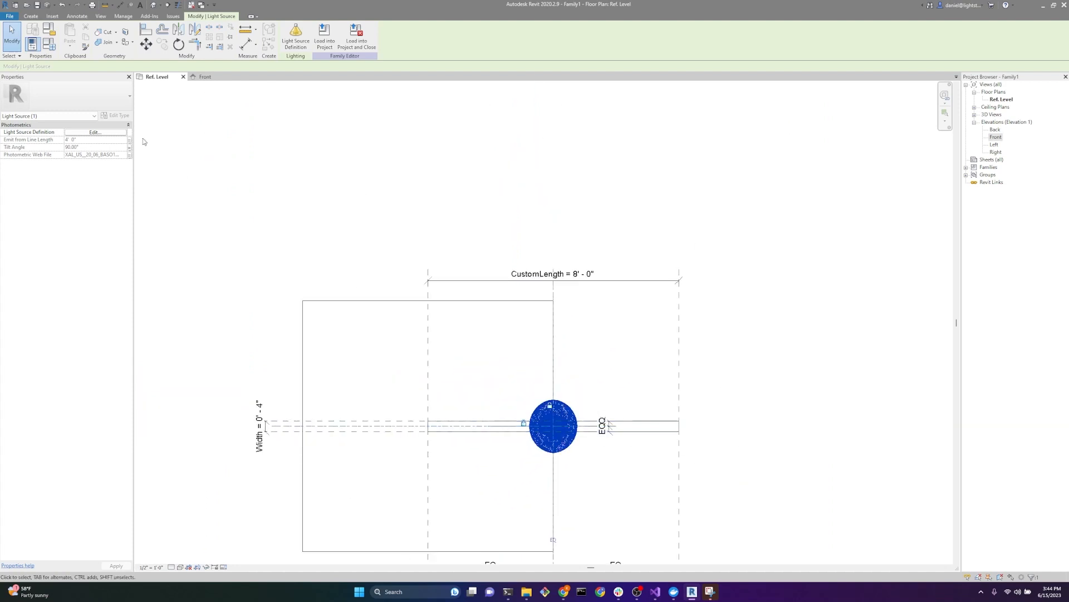
Step: Give the family's Emit from Line Length parameter the formula CustomLength and apply it
left_click(49, 43)
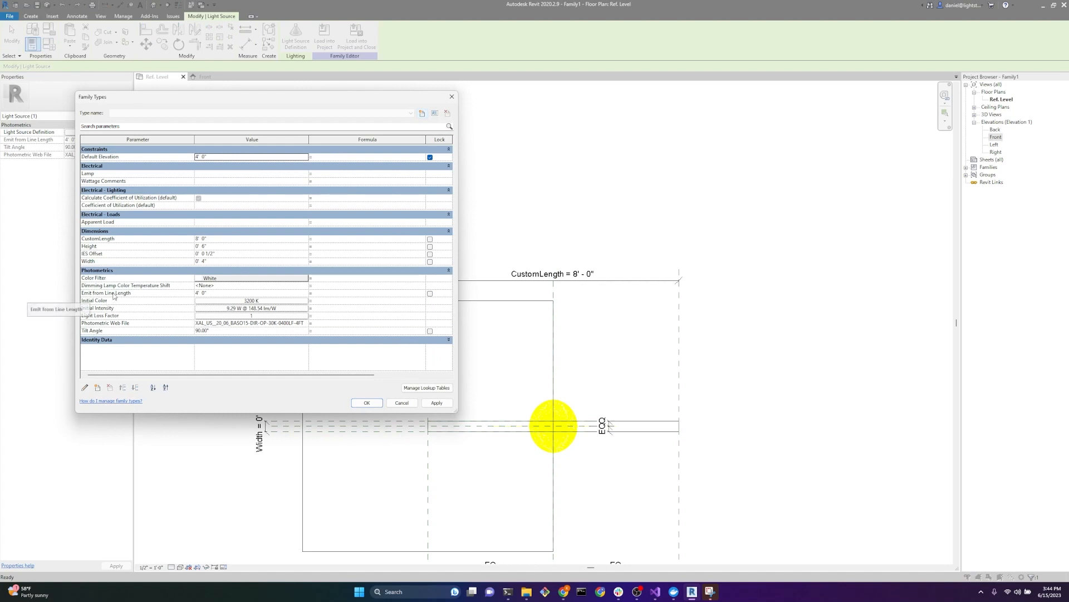
left_click(321, 295)
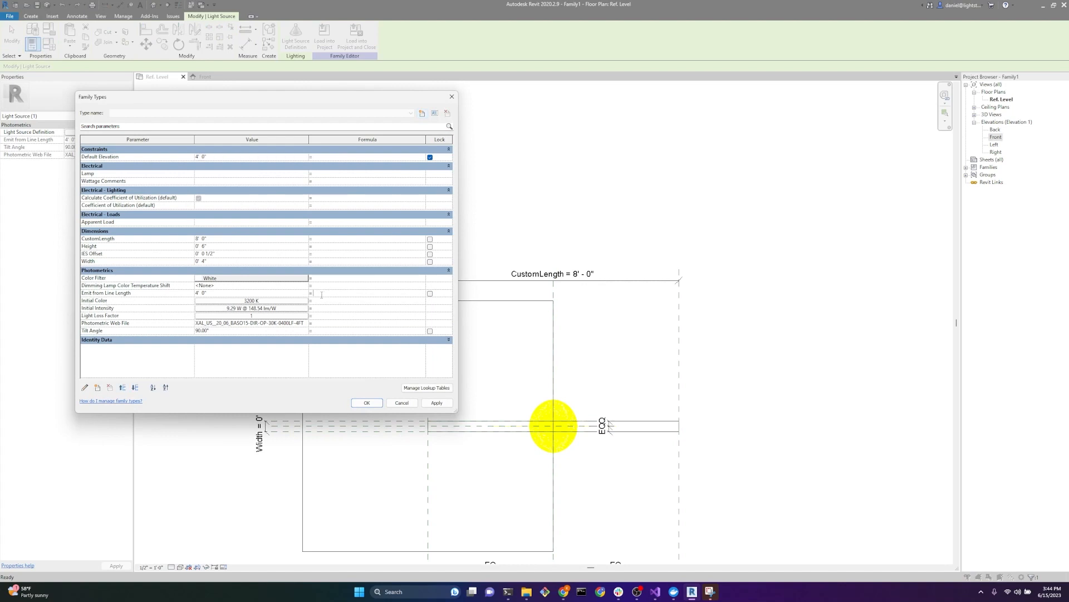
type("Custom")
left_click(437, 402)
left_click(367, 402)
Step: Test the length link by moving the fixture's end reference plane inward to a length of 5' 11" and selecting the light source
scroll(702, 473, "up", 3)
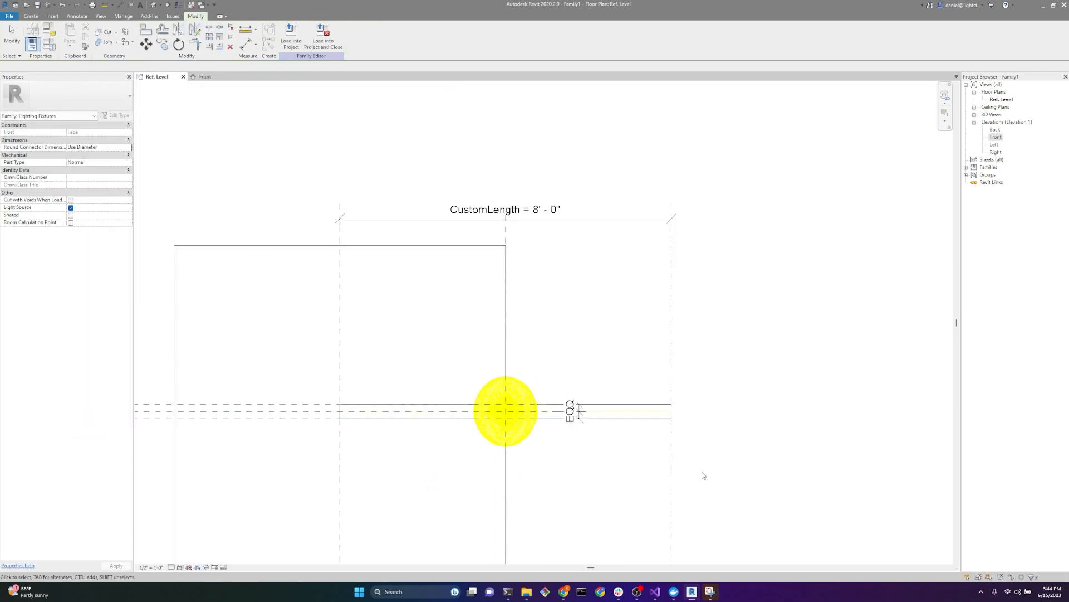
left_click(656, 435)
left_click_drag(522, 424, 524, 436)
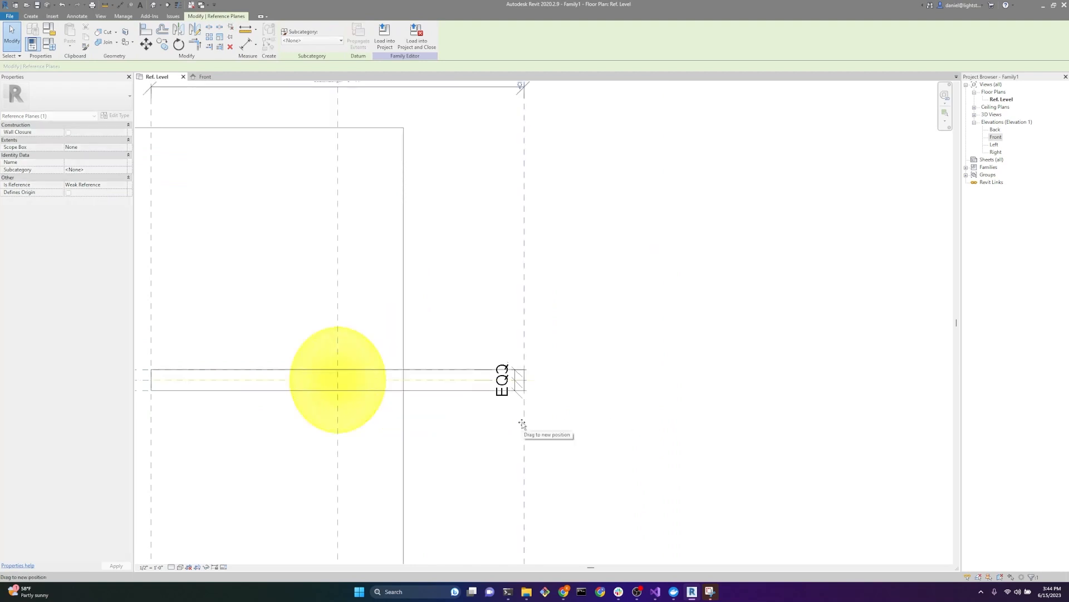
left_click(313, 410)
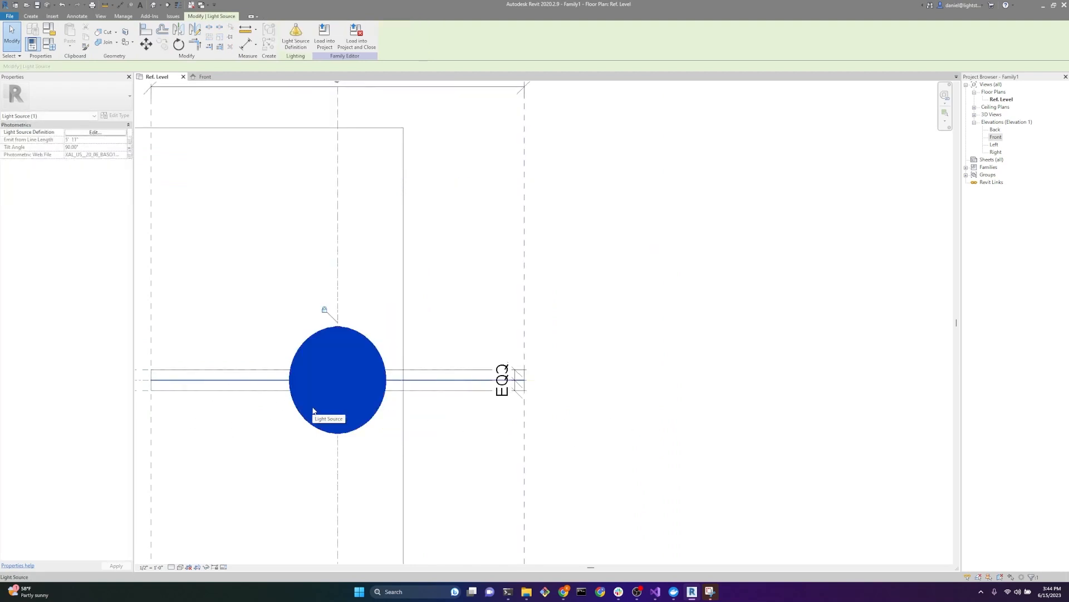
Step: Stretch the fixture's end reference plane outward to a CustomLength of 9' 10", check the light source, and pull the plane back to 7' 1"
left_click(524, 439)
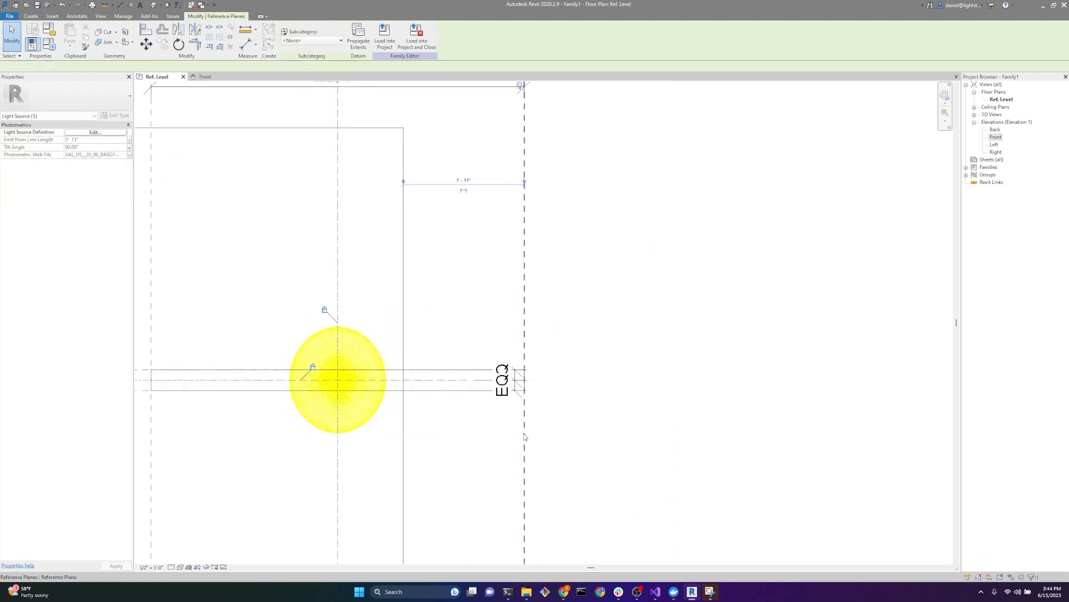
left_click_drag(524, 440, 768, 435)
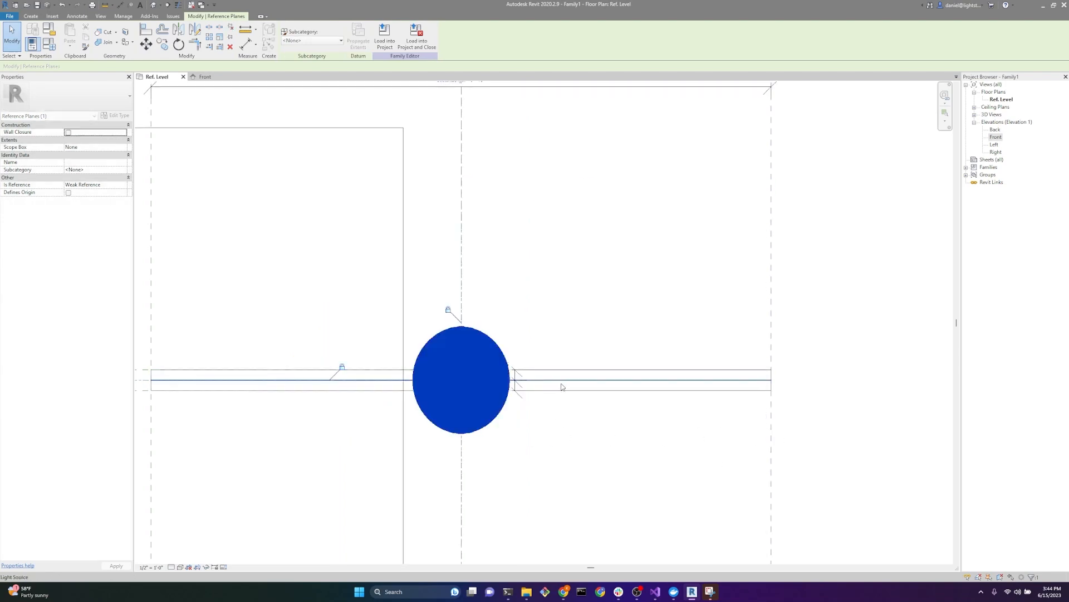
scroll(563, 387, "down", 2)
left_click(514, 426)
left_click(521, 424)
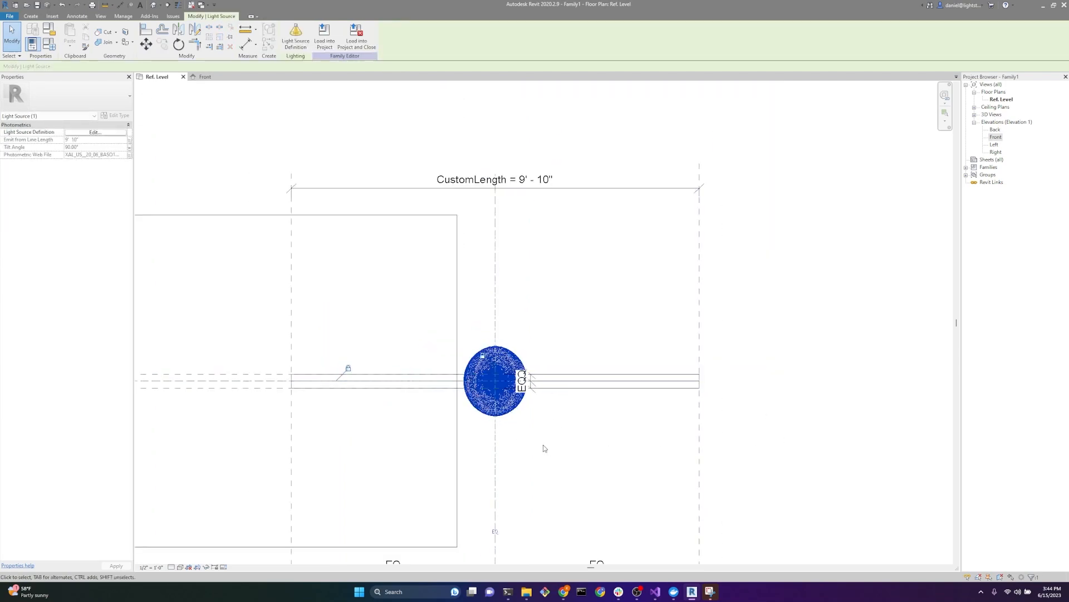
scroll(497, 409, "up", 2)
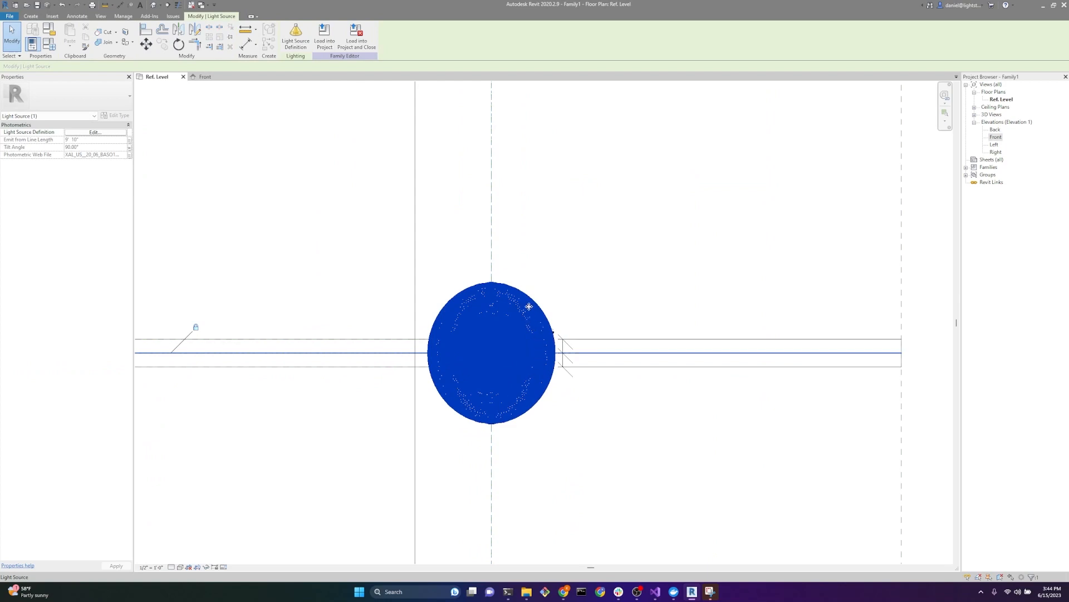
scroll(477, 341, "down", 2)
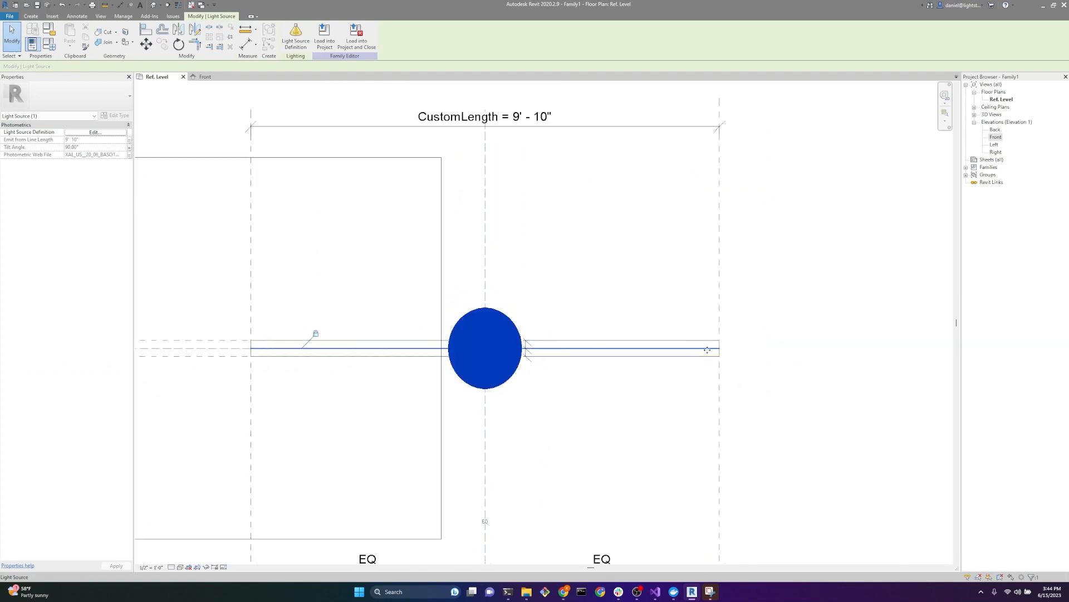
left_click(719, 382)
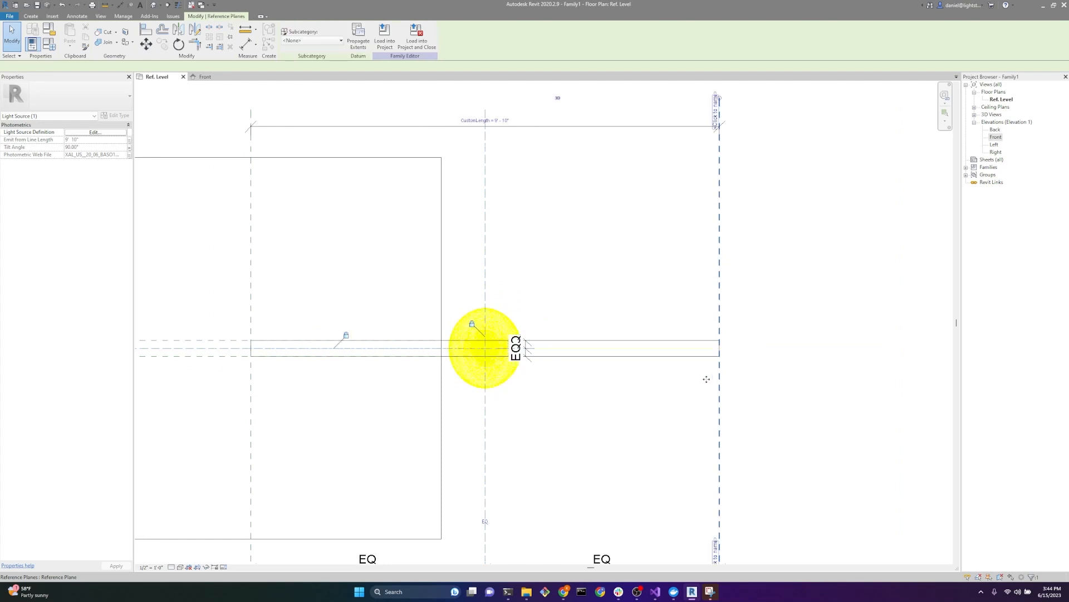
left_click_drag(719, 382, 587, 383)
Step: Set the Emit from Line Length value to 4' 0" in the family types and accept it
left_click(49, 44)
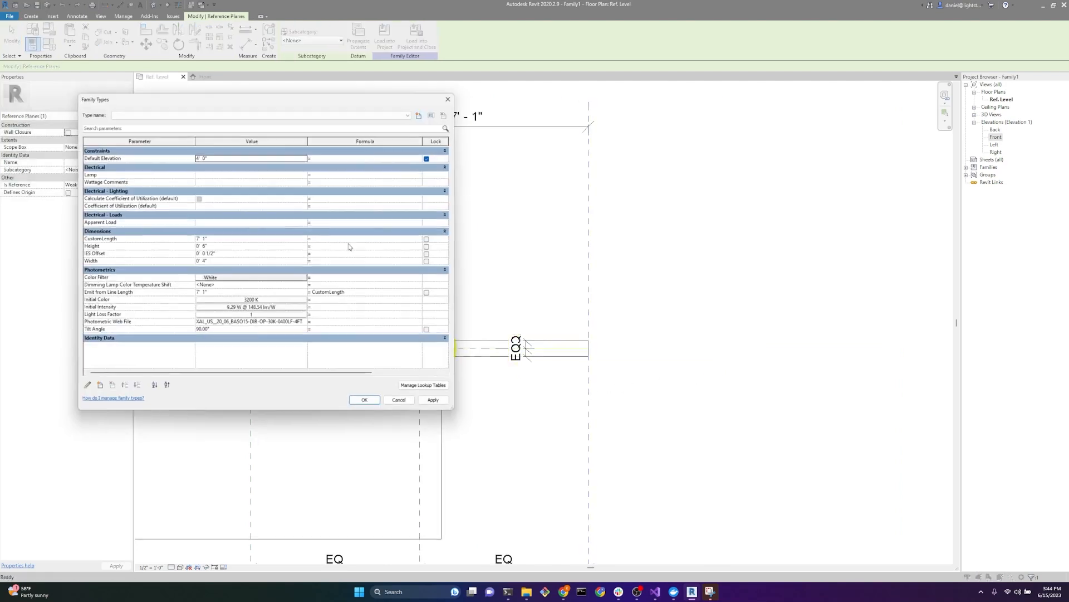
left_click(229, 294)
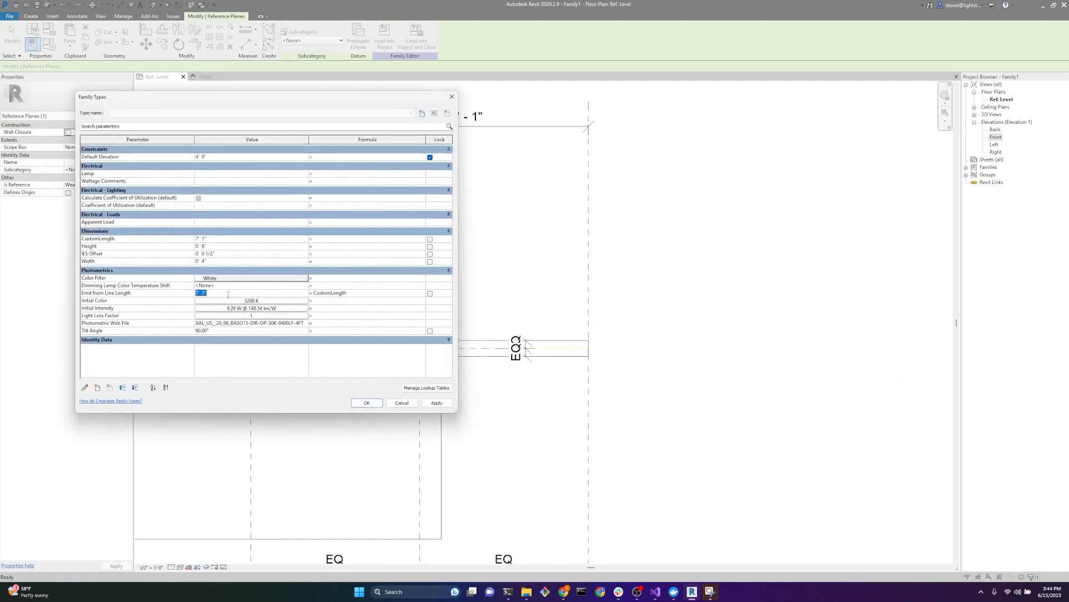
type("4")
key("Tab")
left_click(367, 402)
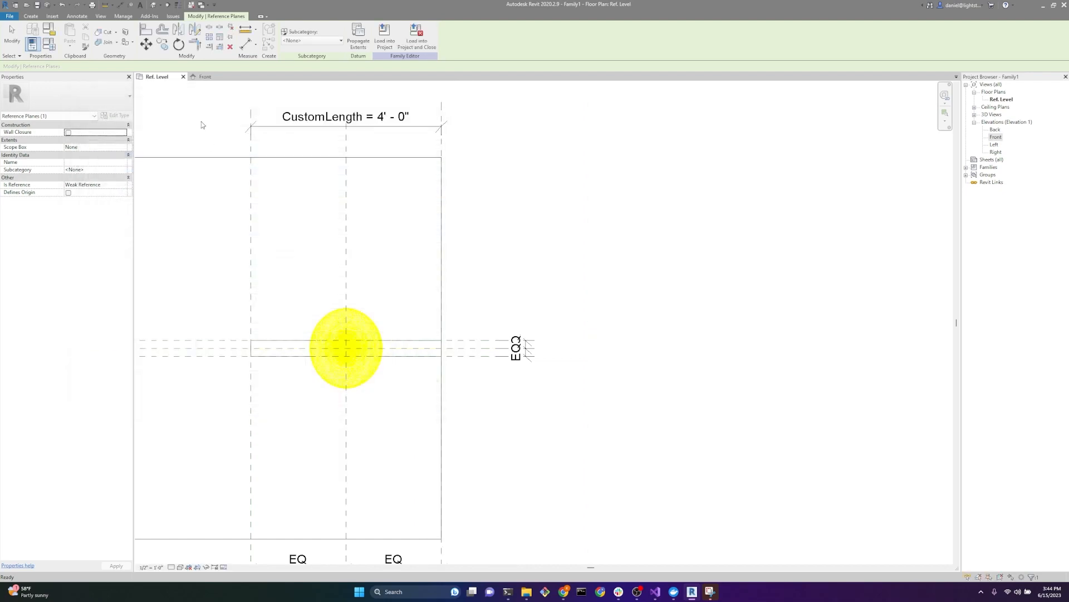
left_click(202, 121)
Step: Open the 3D view View 1 and inspect the light source above the extrusion
left_click(974, 114)
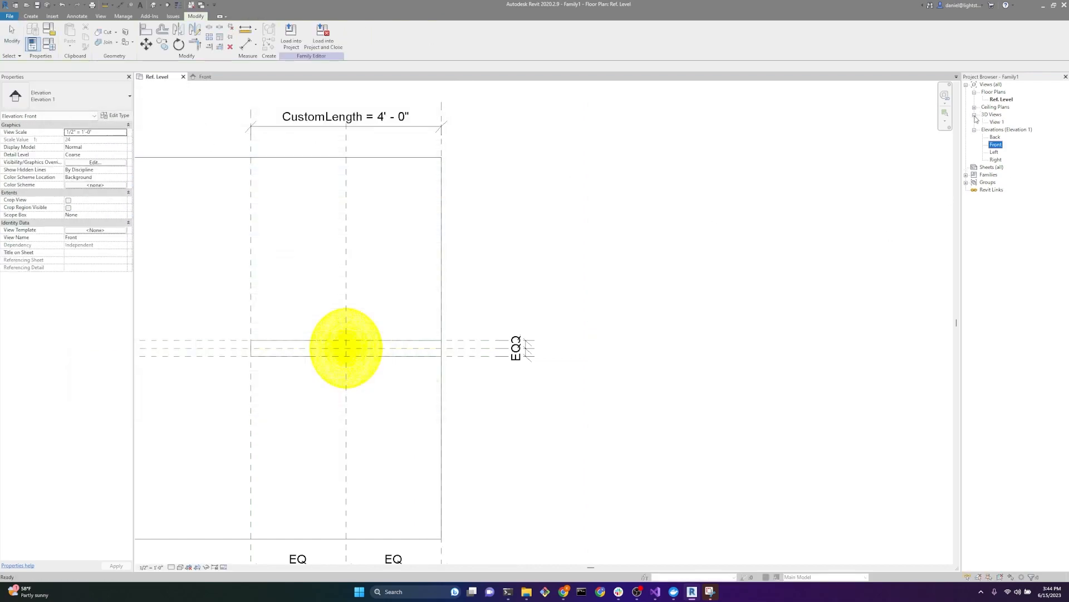
double_click(998, 122)
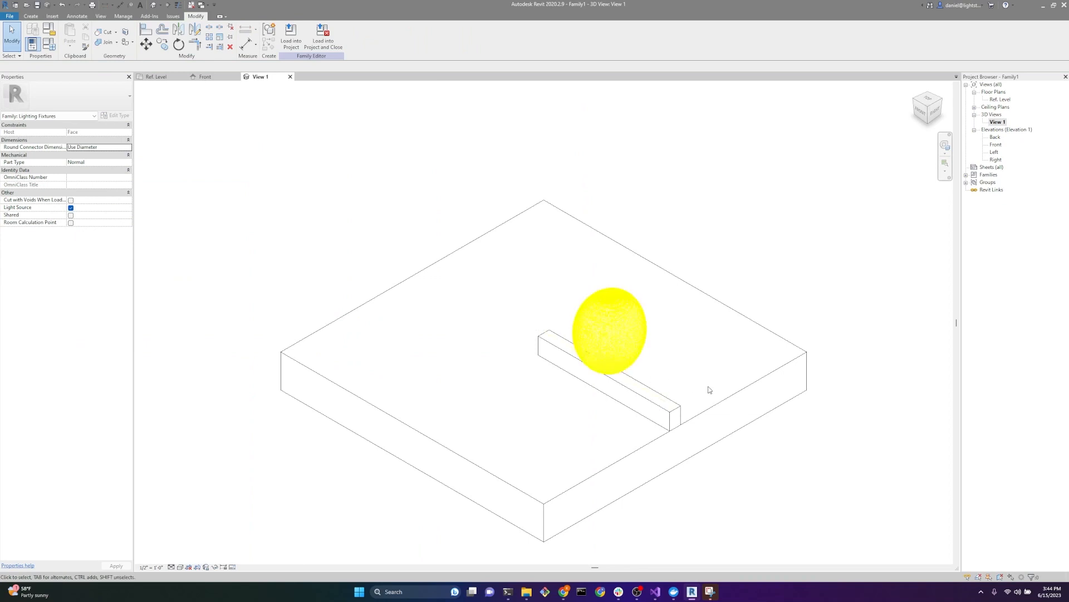
scroll(709, 393, "up", 3)
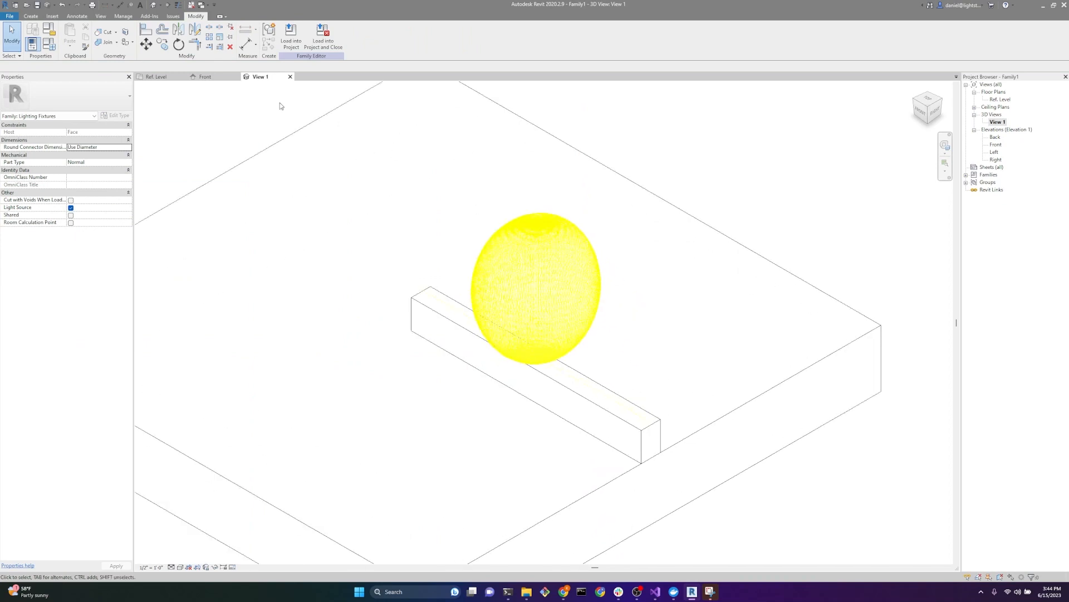
Step: Save the family in the Downloads folder under the file name Linear Family Fixed
left_click(9, 16)
mouse_move(19, 117)
left_click(89, 90)
left_click(689, 262)
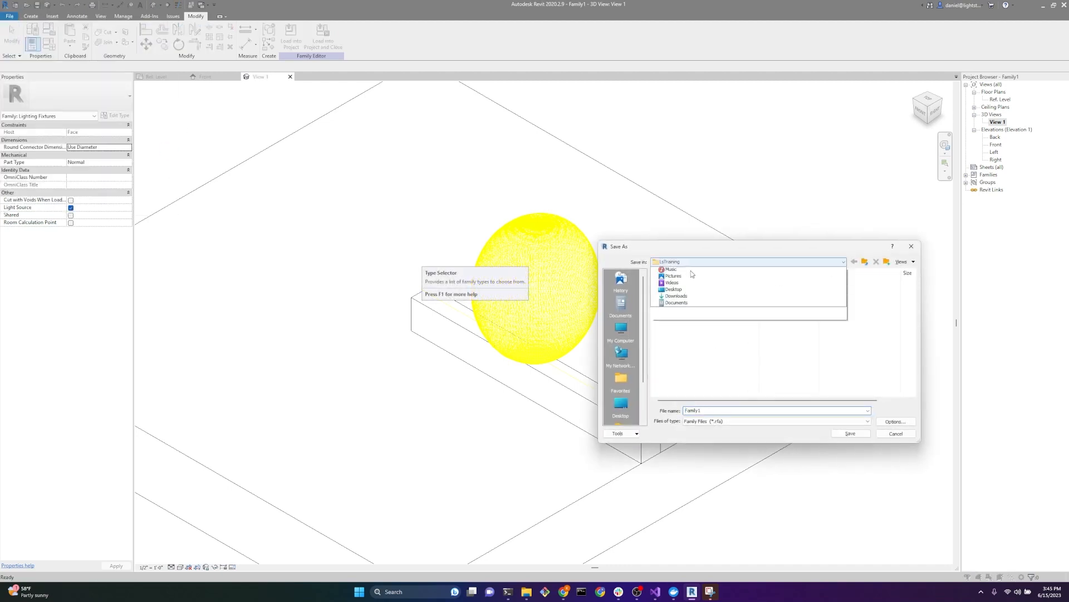
left_click(676, 357)
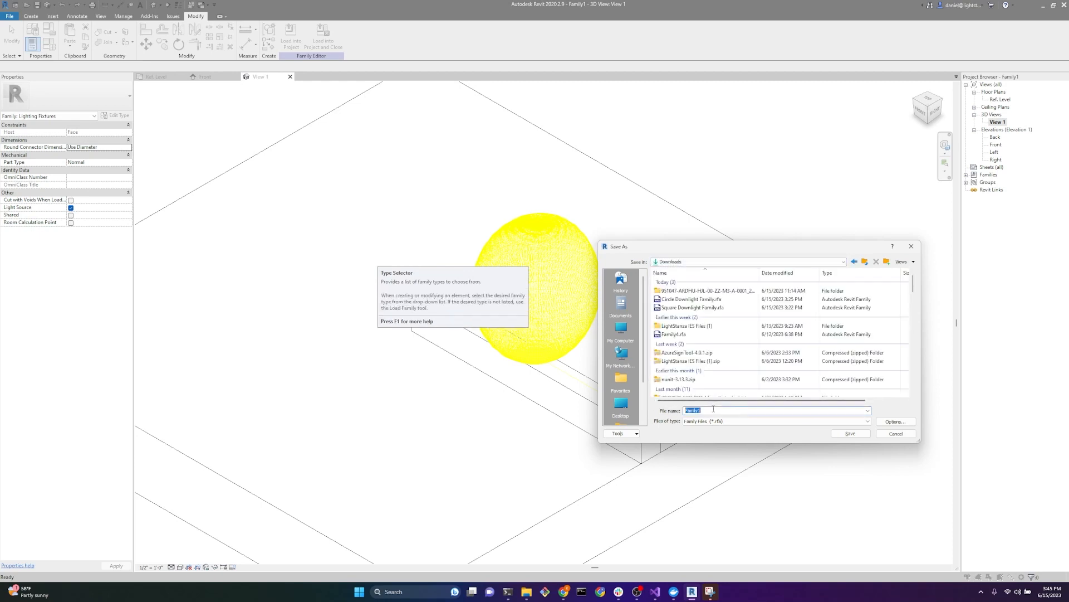
type("Linear")
key("Return")
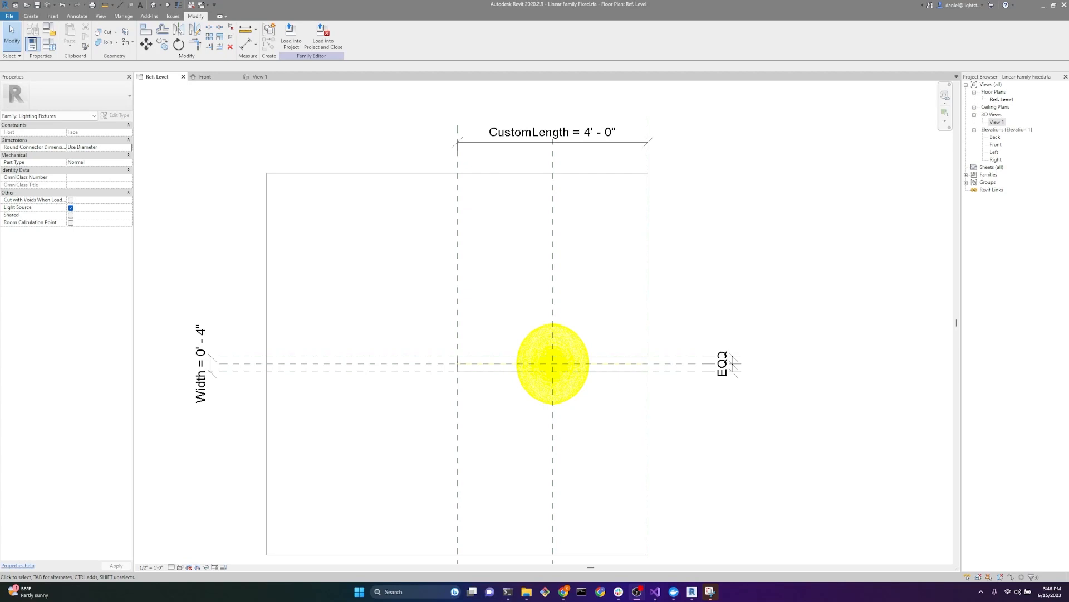
Step: Try to change the shared CustomLength parameter from a type to an instance parameter in the family types
left_click(54, 46)
left_click_drag(328, 104, 342, 148)
left_click(227, 283)
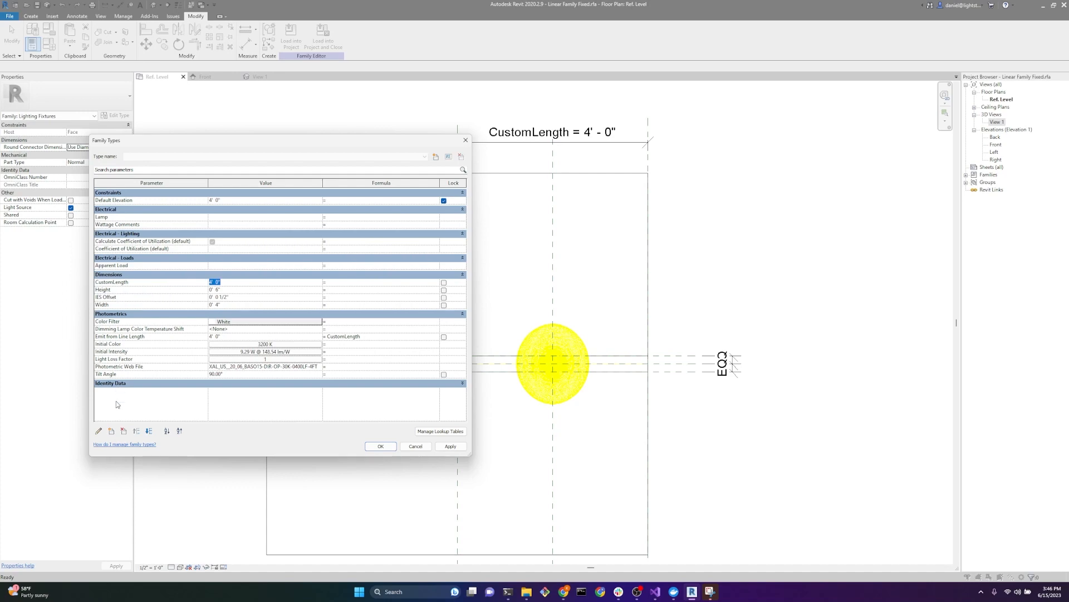
left_click(99, 432)
left_click(450, 289)
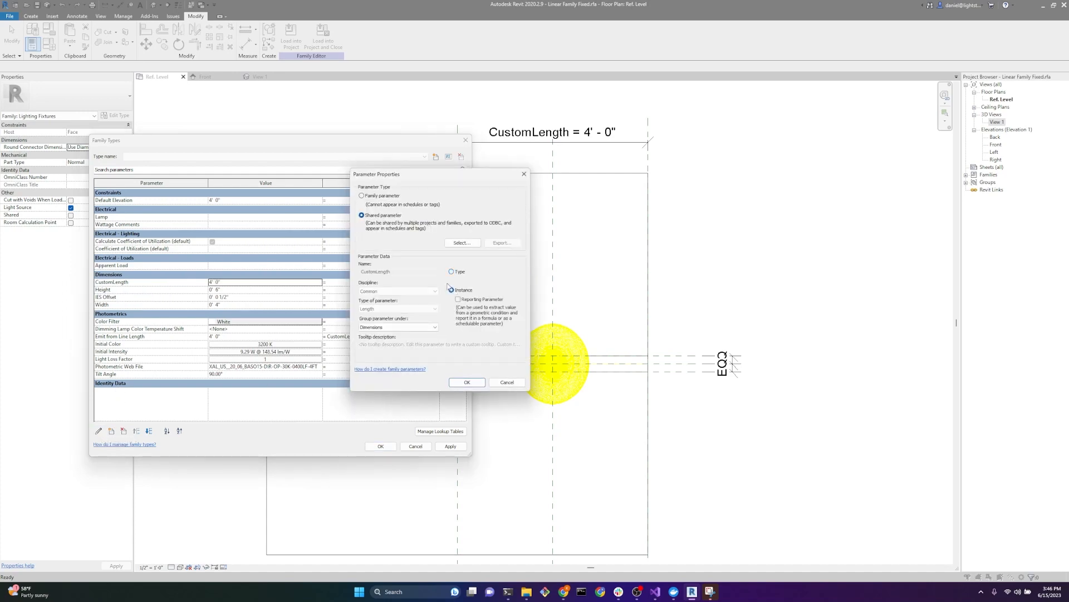
left_click(468, 383)
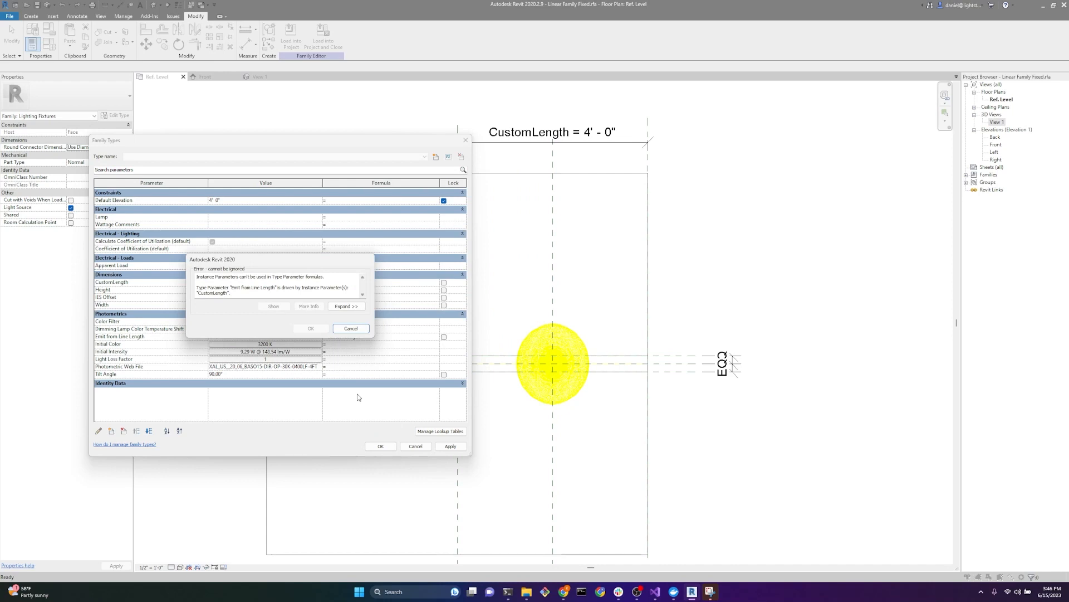
left_click(358, 328)
Step: Check whether the Emit from Line Length parameter can be switched to instance in its properties, leaving without changes
left_click(158, 338)
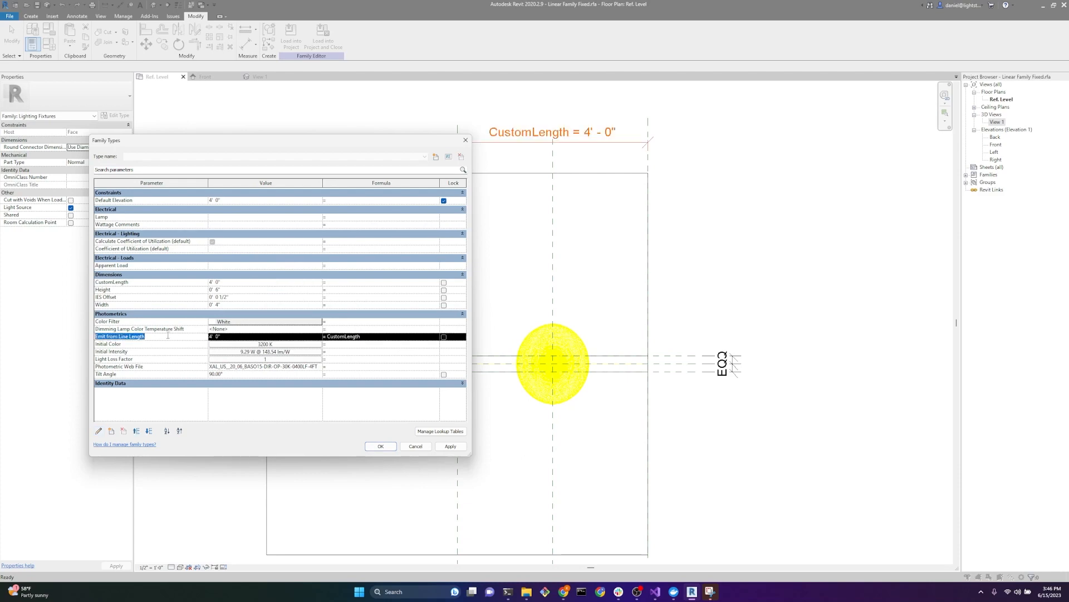
left_click(162, 282)
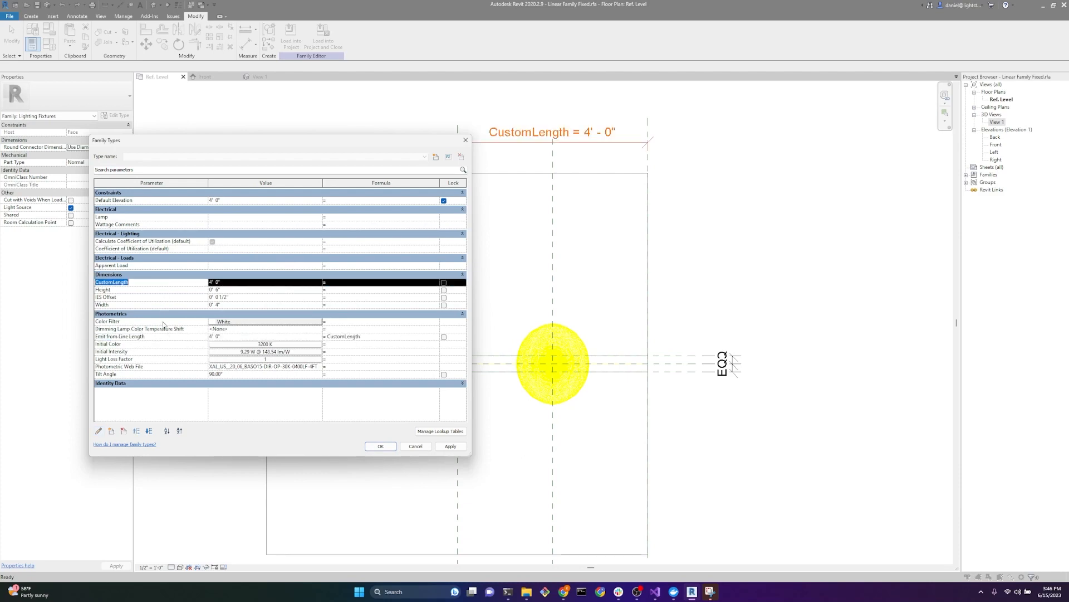
left_click(165, 336)
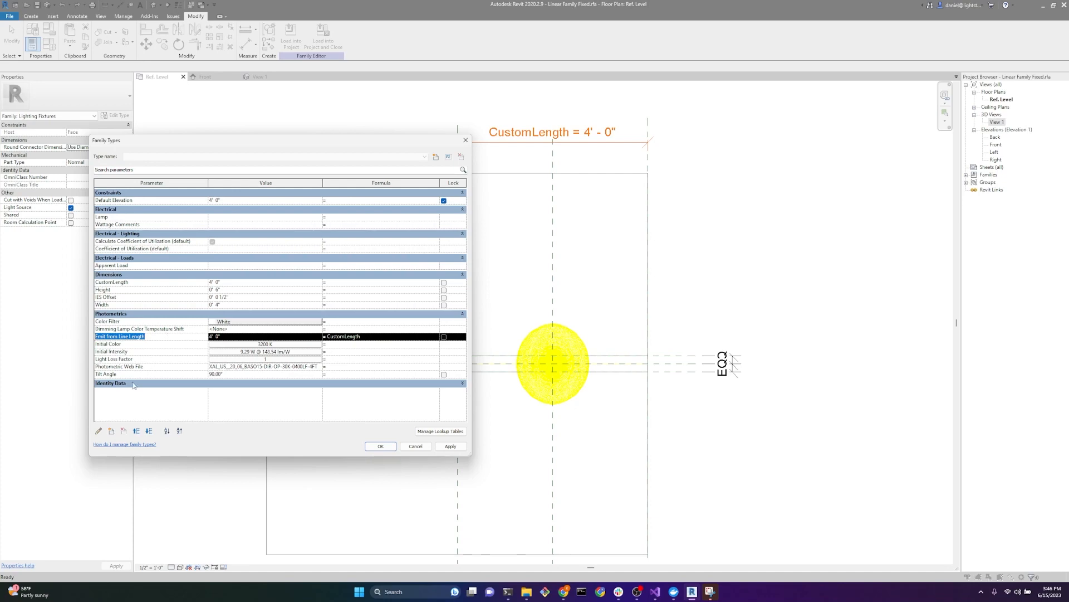
left_click(98, 433)
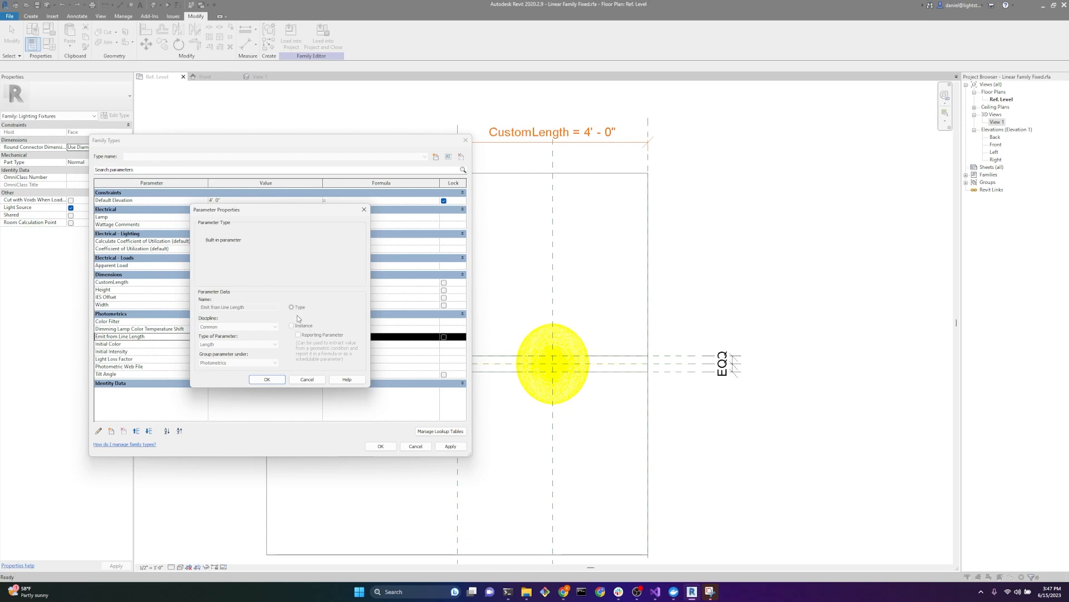
left_click(308, 380)
left_click(414, 446)
Step: Relabel the fixture's overall length dimension with Emit from Line Length and make that label an instance parameter
scroll(611, 424, "up", 2)
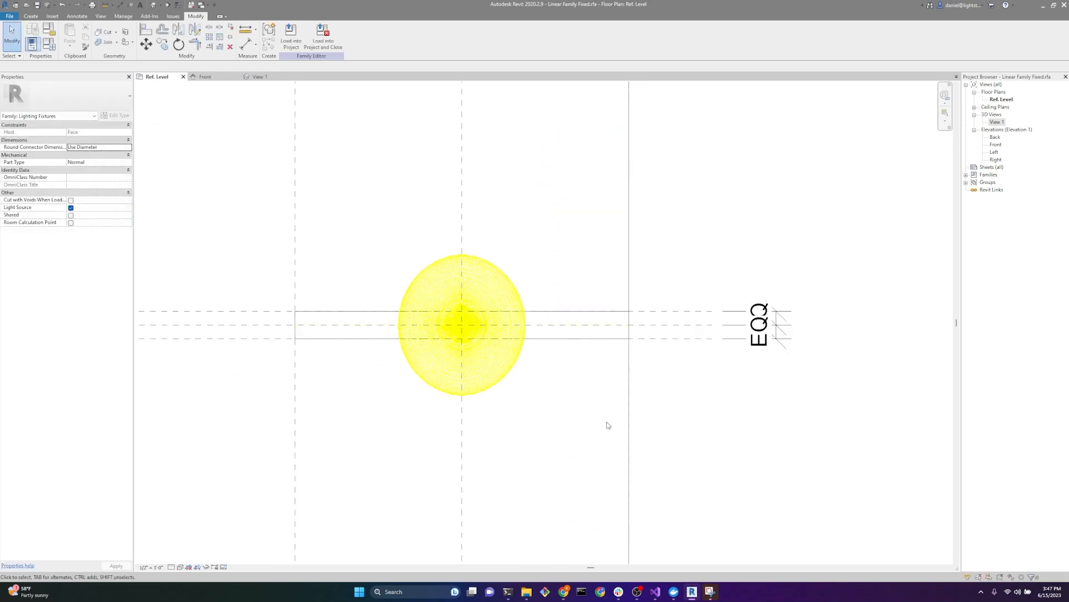
scroll(608, 428, "down", 3)
left_click(548, 415)
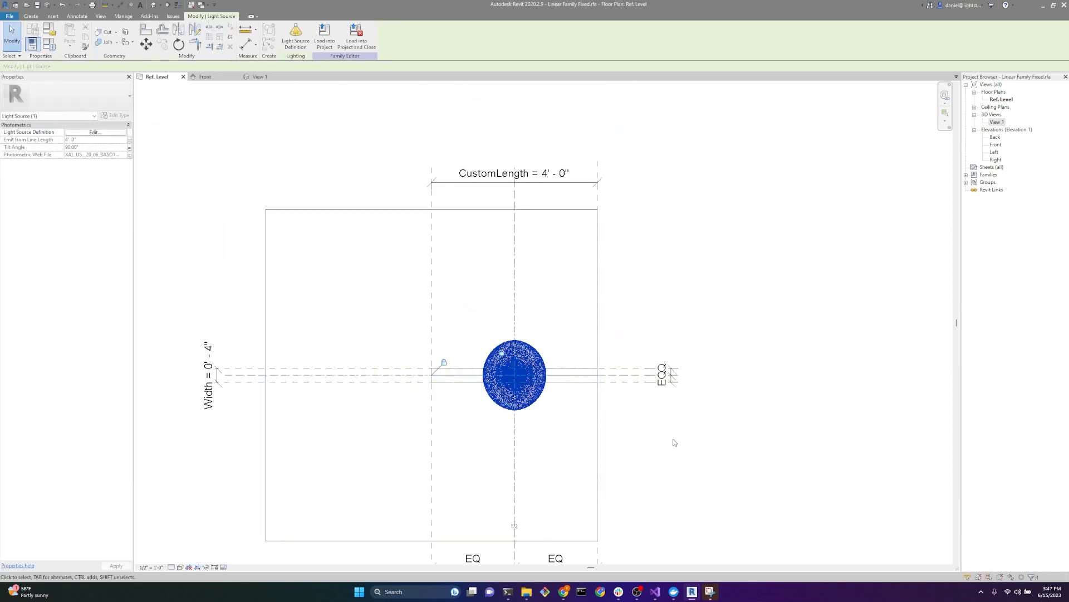
left_click(721, 445)
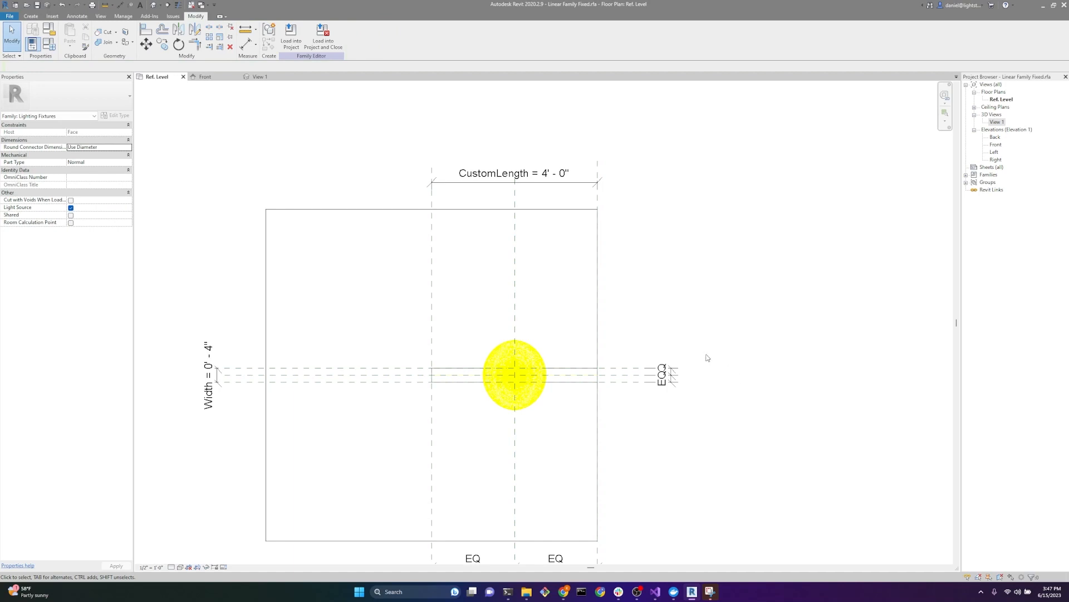
left_click(595, 183)
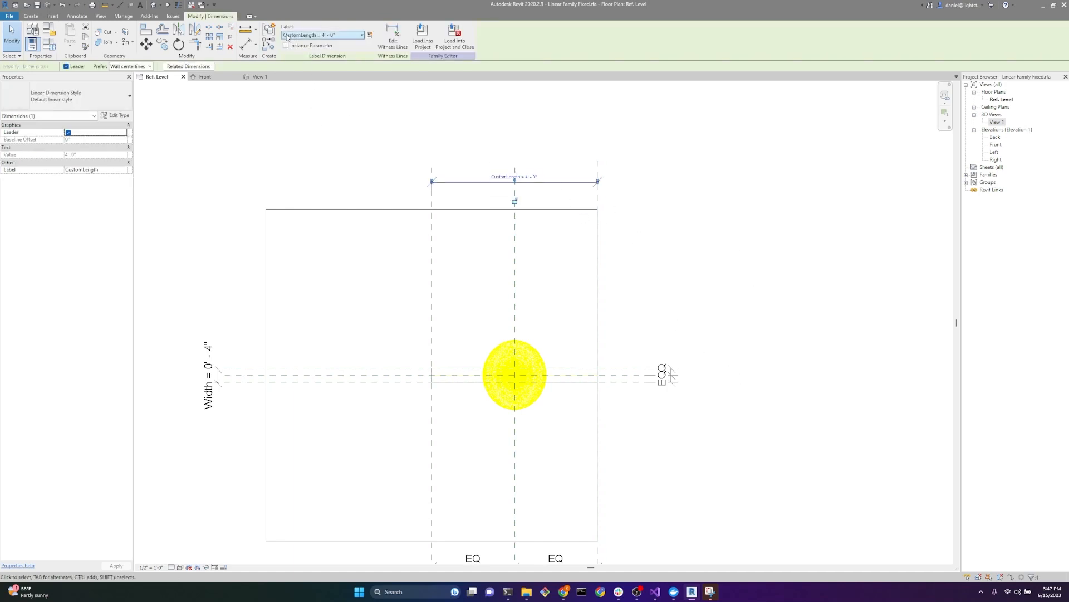
left_click(360, 36)
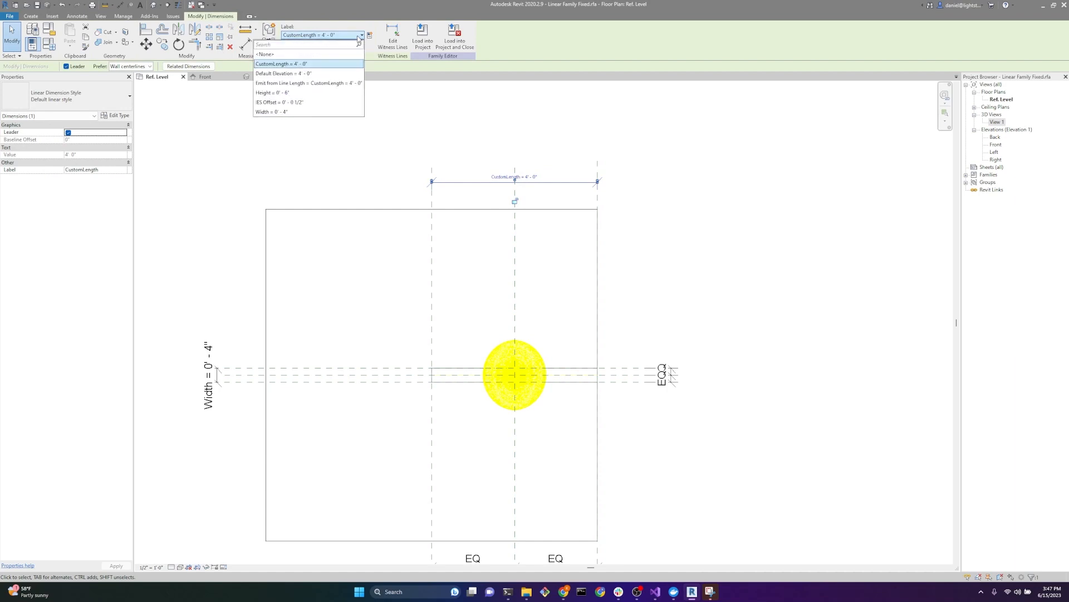
left_click(292, 84)
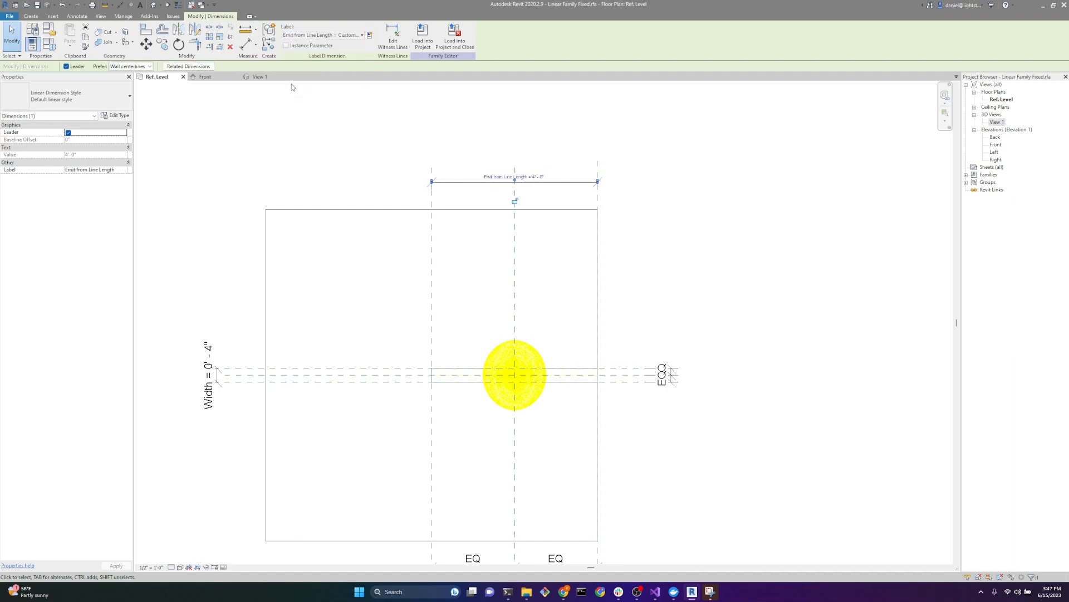
left_click(287, 46)
left_click(307, 118)
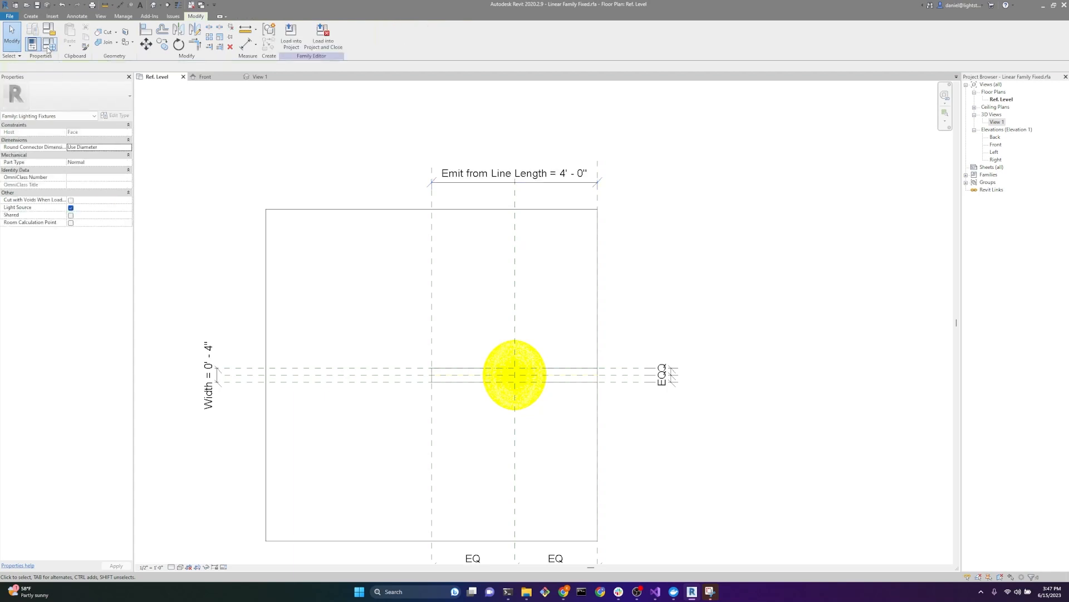
Step: Verify the type or instance setting of Emit from Line Length in its parameter properties without changing it
left_click(49, 44)
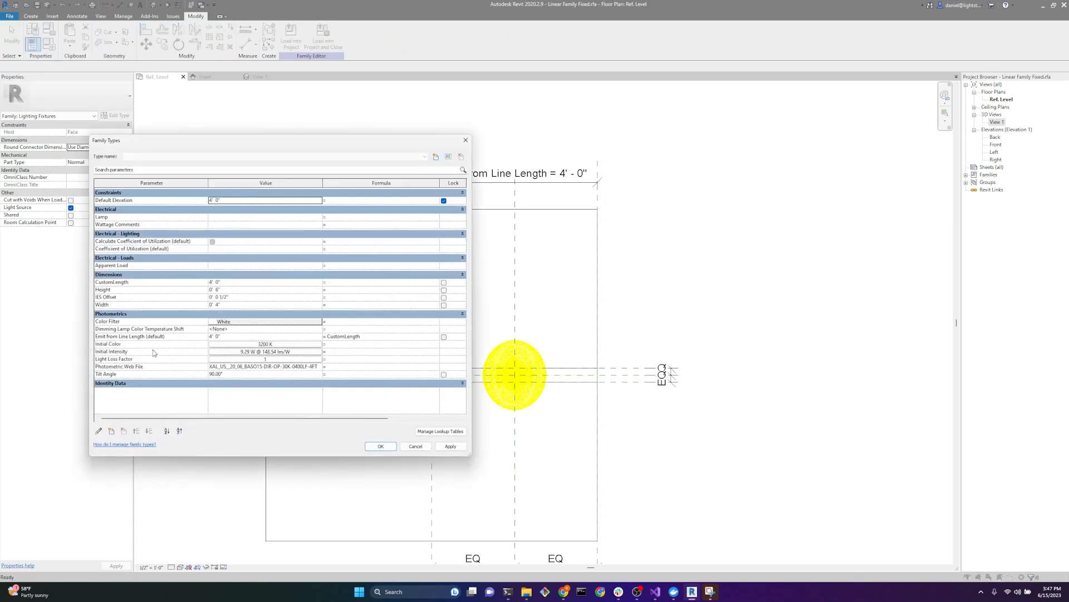
left_click(130, 336)
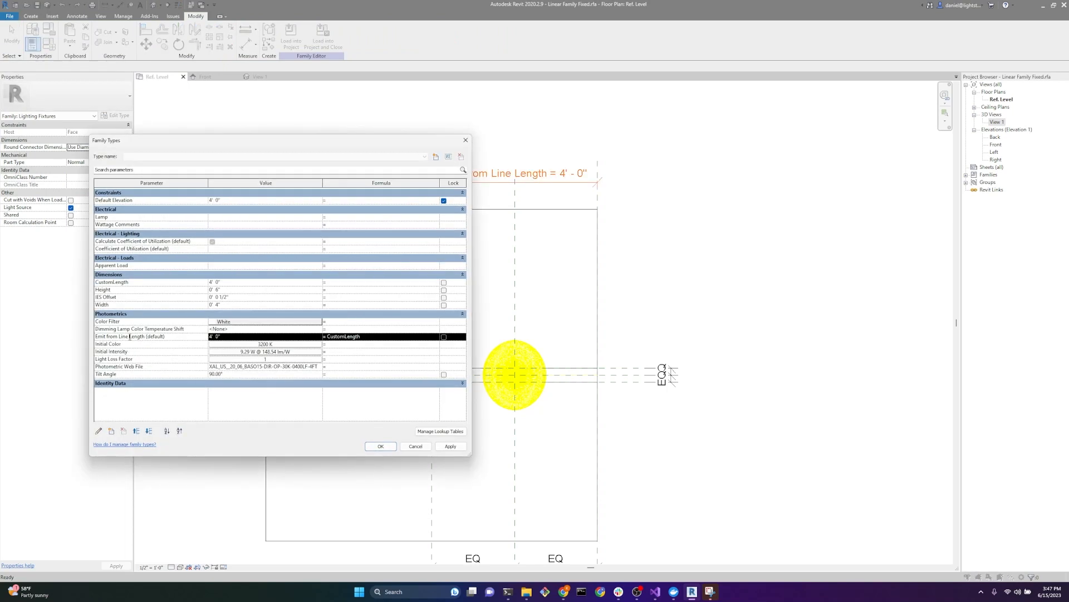
left_click(98, 431)
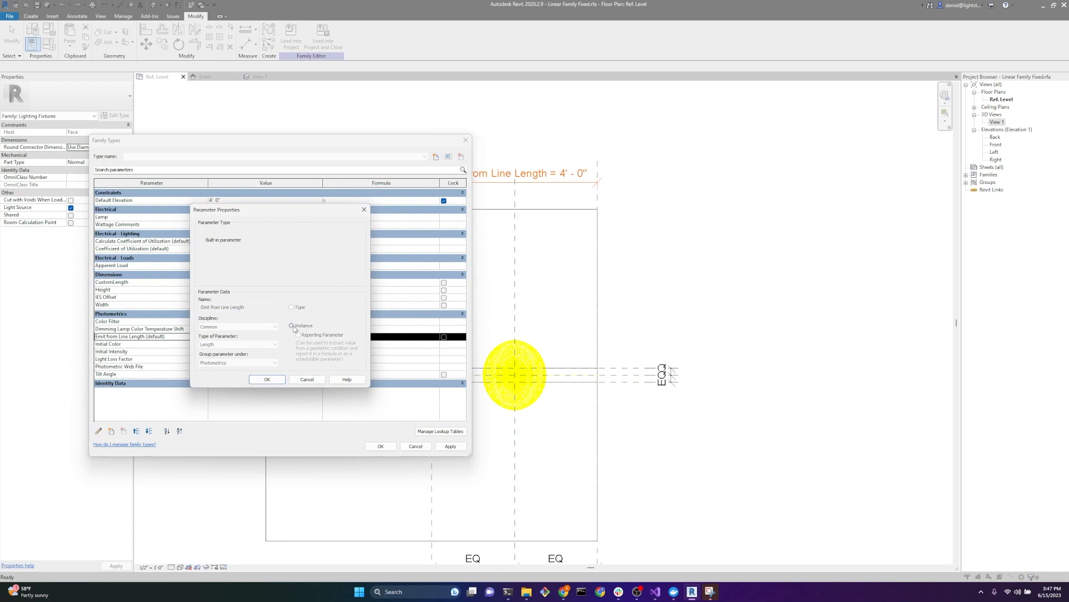
left_click(307, 379)
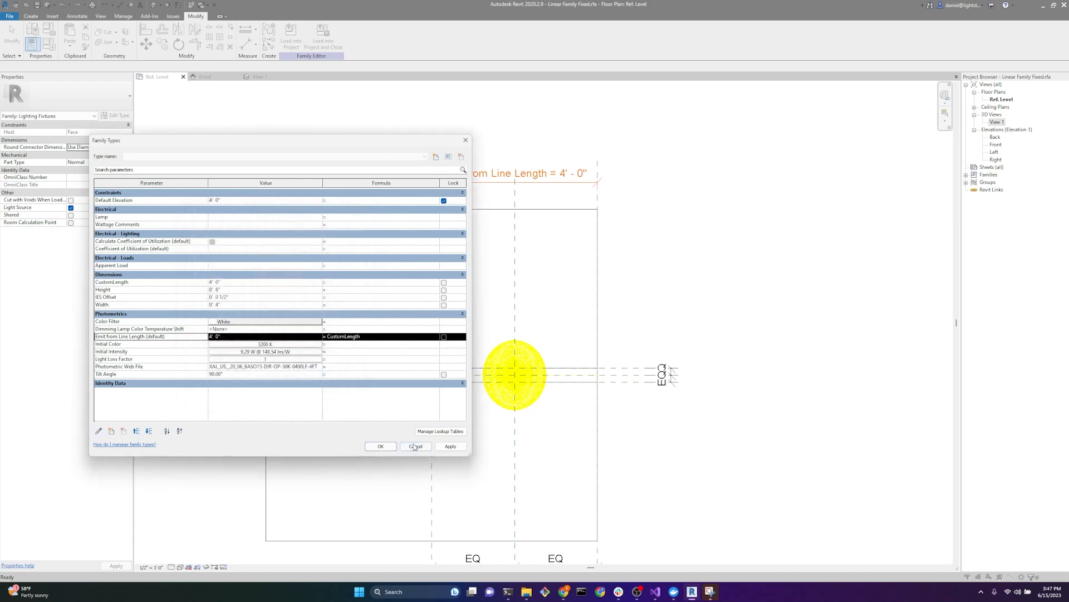
left_click(416, 446)
Step: Relabel the fixture's overall length dimension with the CustomLength parameter
left_click(431, 179)
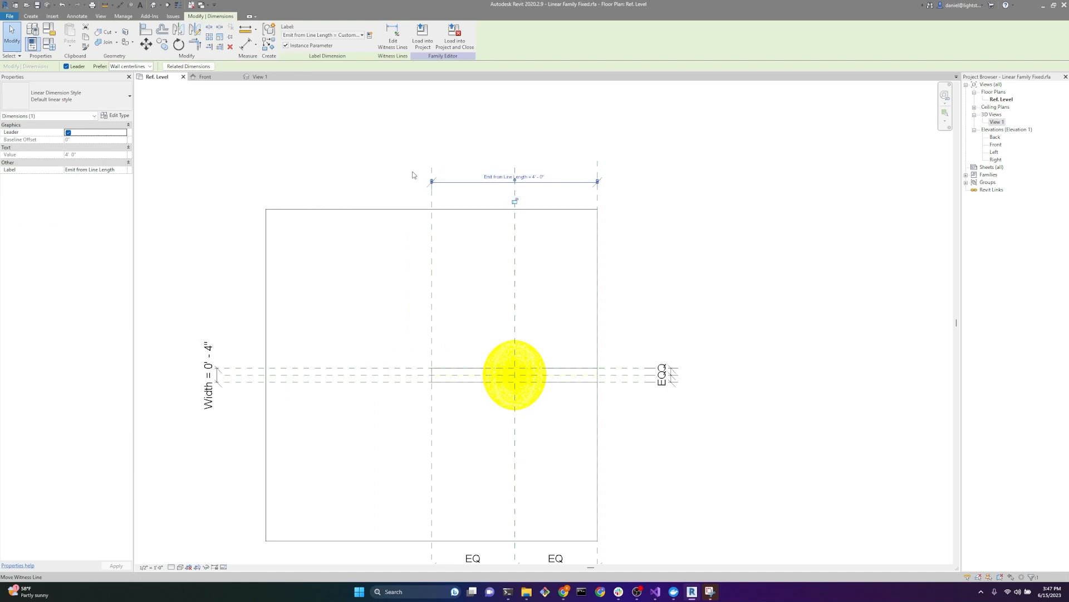
left_click(321, 36)
left_click(300, 64)
left_click(354, 174)
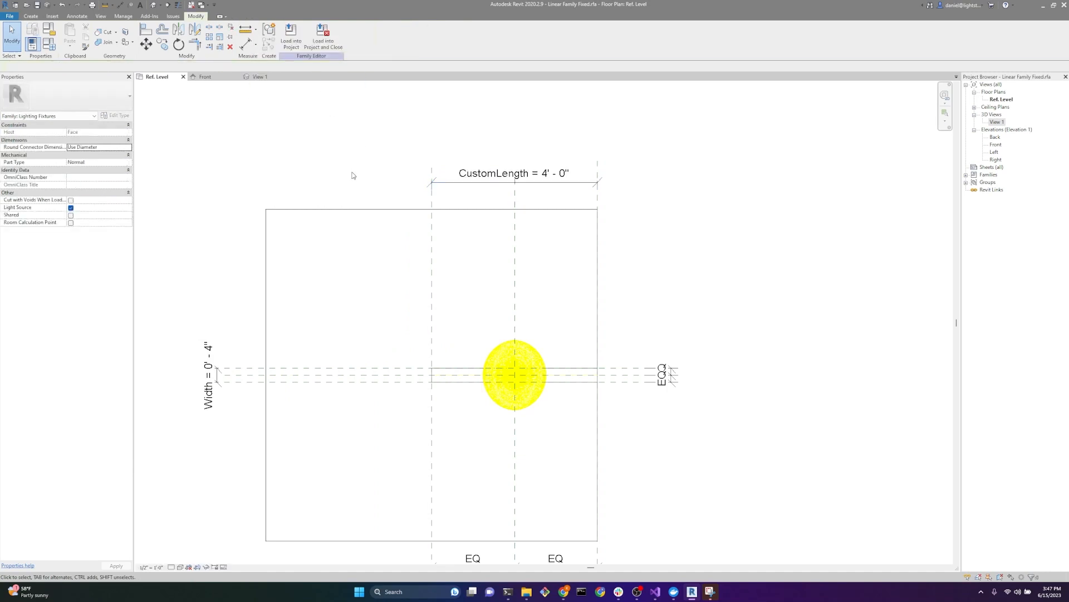
Step: Change the shared CustomLength parameter to an instance parameter in the family types
left_click(48, 46)
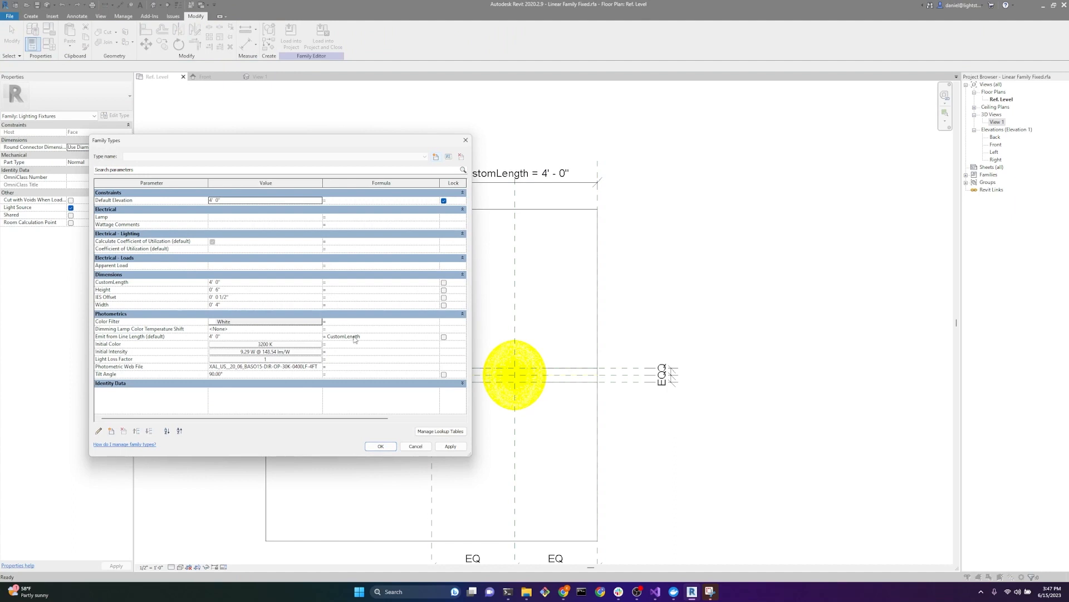
left_click(179, 282)
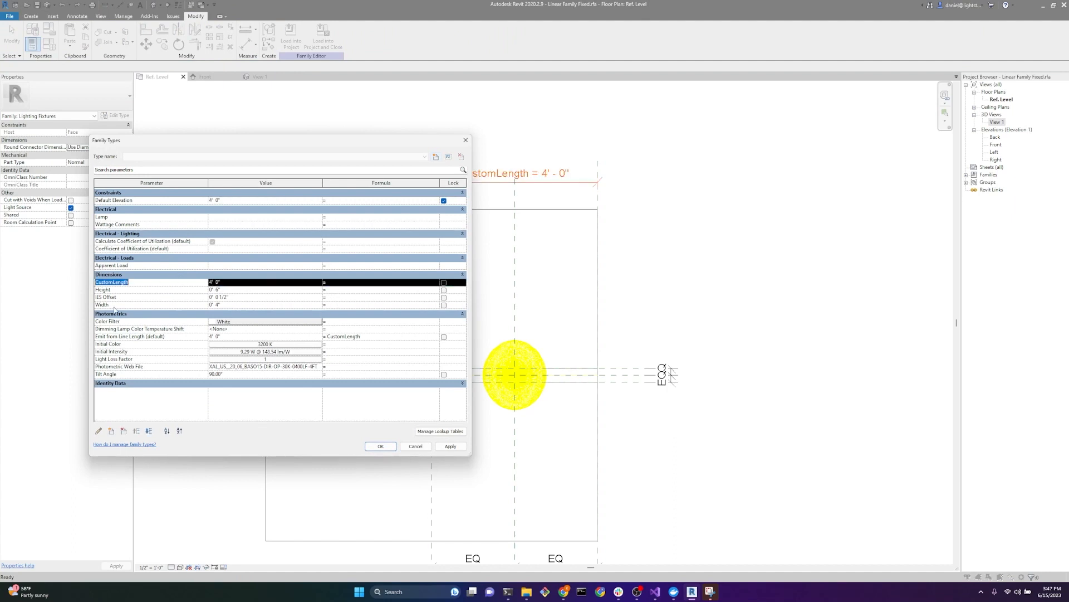
left_click(98, 431)
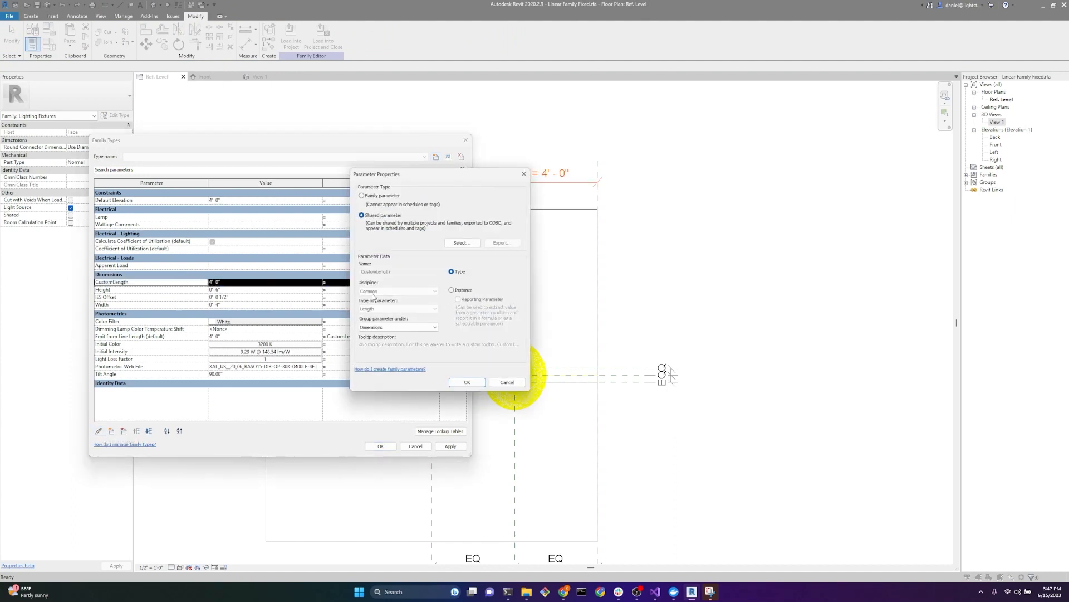
left_click(451, 290)
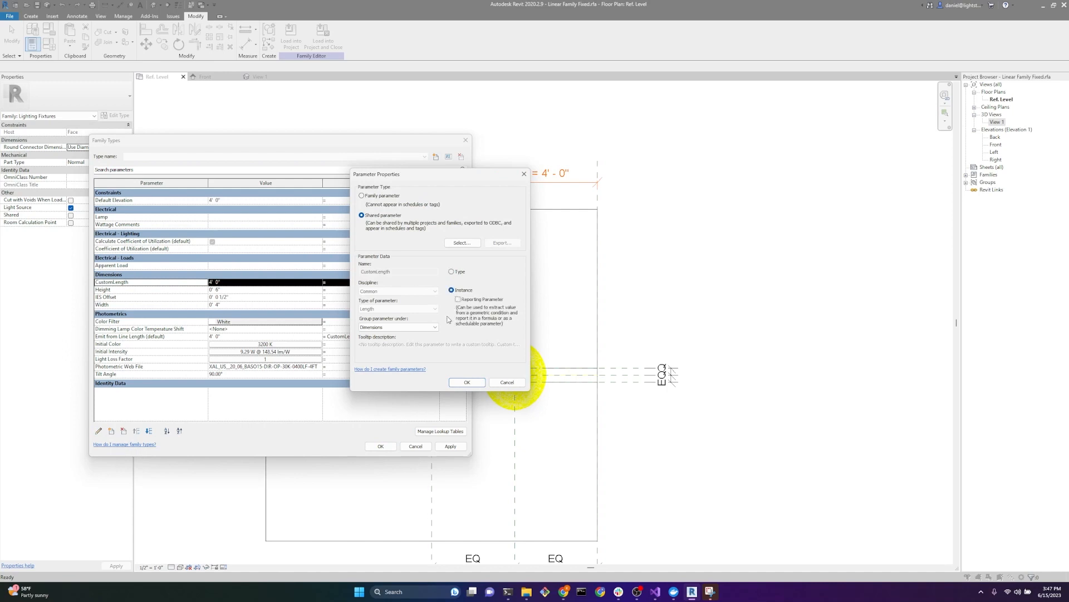
left_click(467, 382)
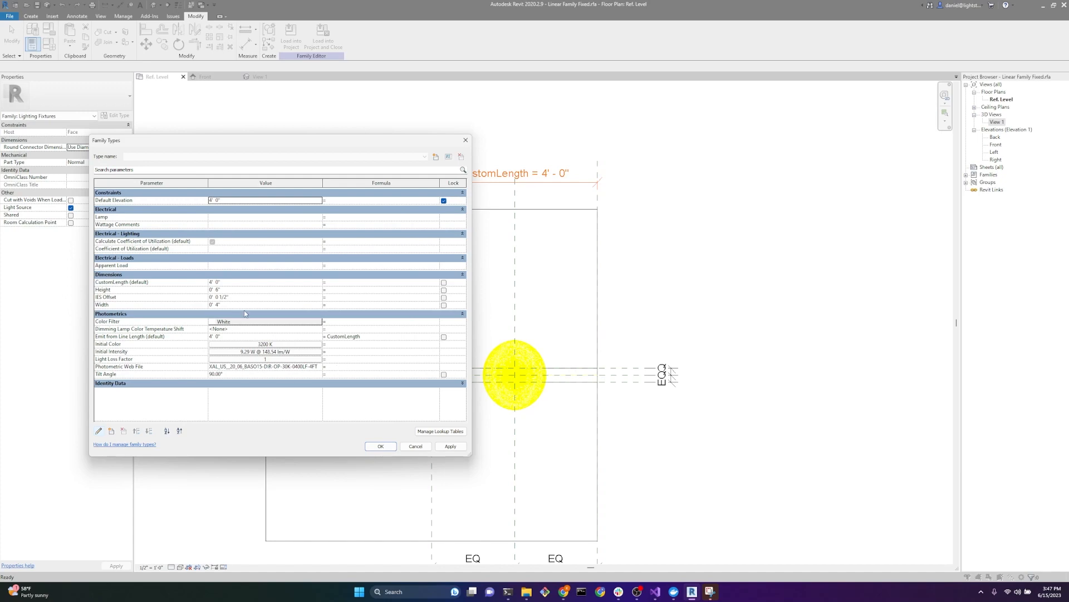
Step: Test the length link by applying a CustomLength value of 8' 0"
left_click(248, 285)
type("8")
key("Tab")
left_click(449, 446)
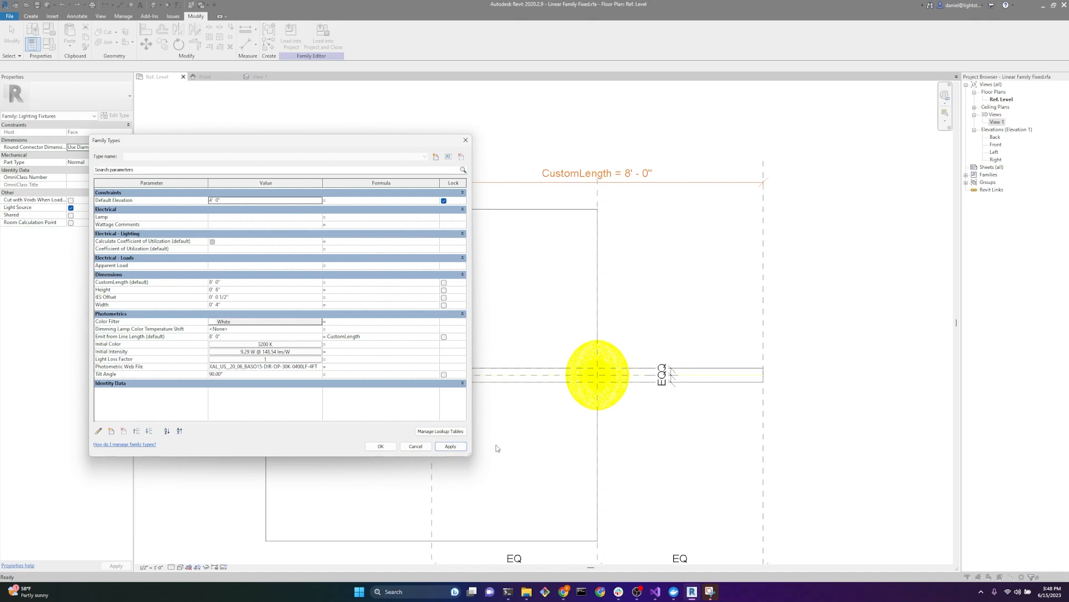
Step: Set CustomLength to 4' 0", apply it, and accept the family types
left_click(228, 282)
type("4")
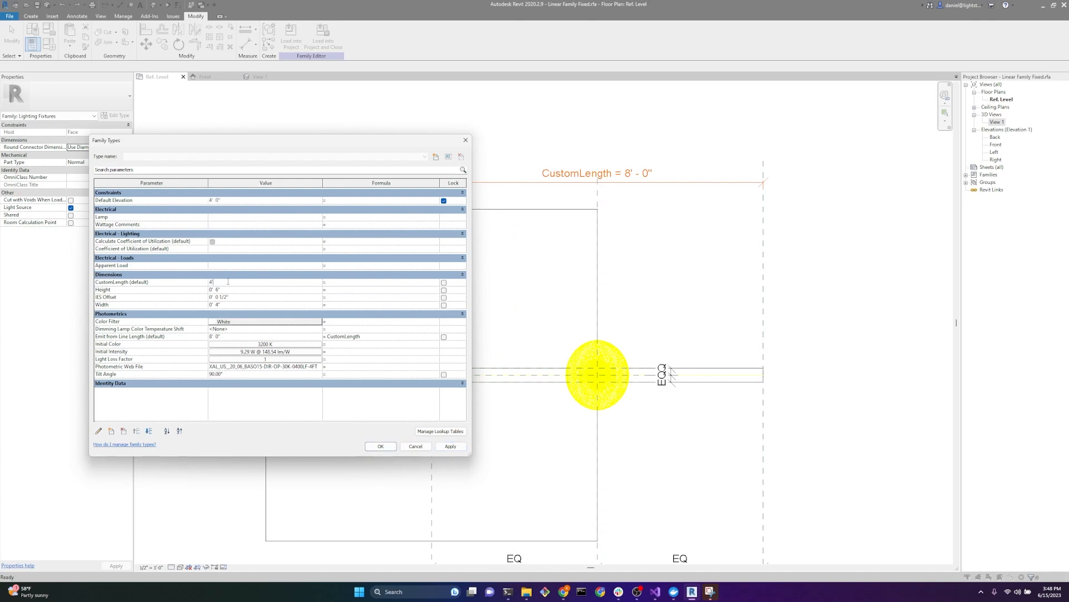
key("Tab")
left_click(458, 450)
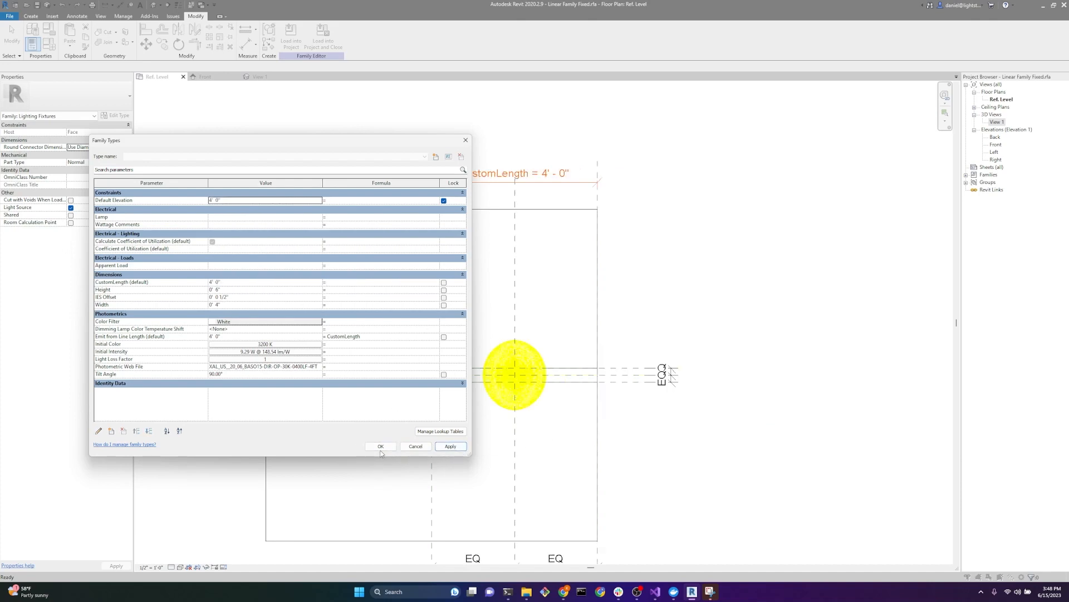
left_click(380, 449)
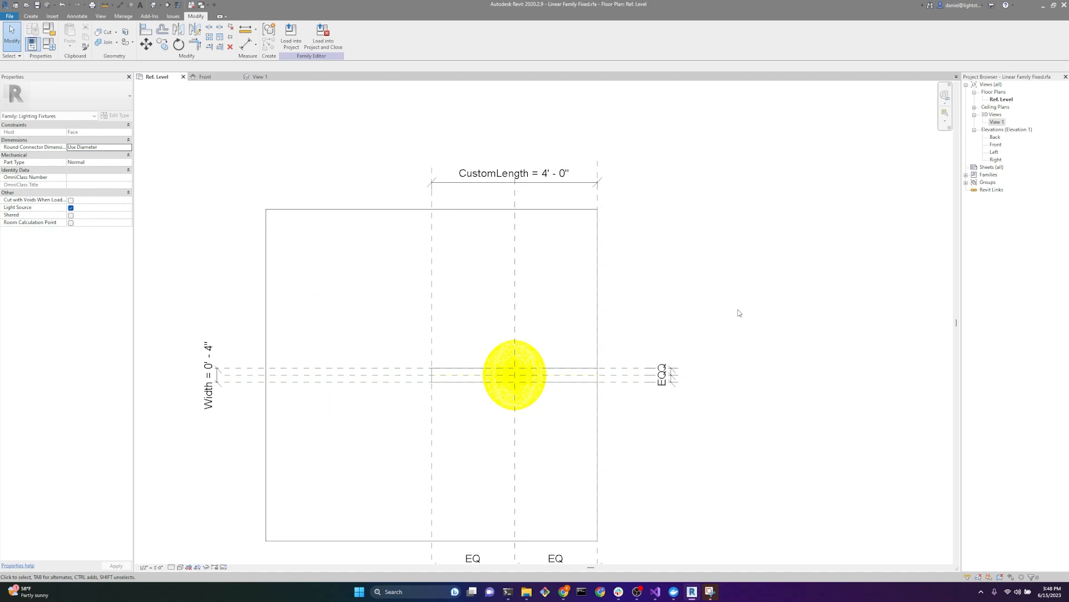
Step: Save a copy of the family in the Downloads folder under the file name Linear Family Instanced
left_click(9, 17)
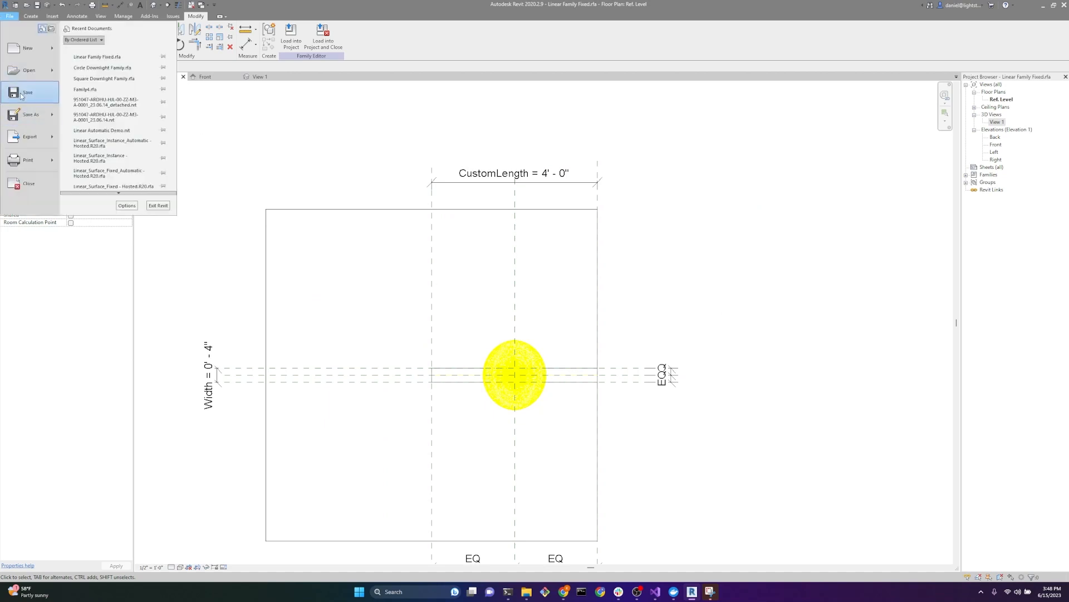
mouse_move(22, 116)
left_click(98, 109)
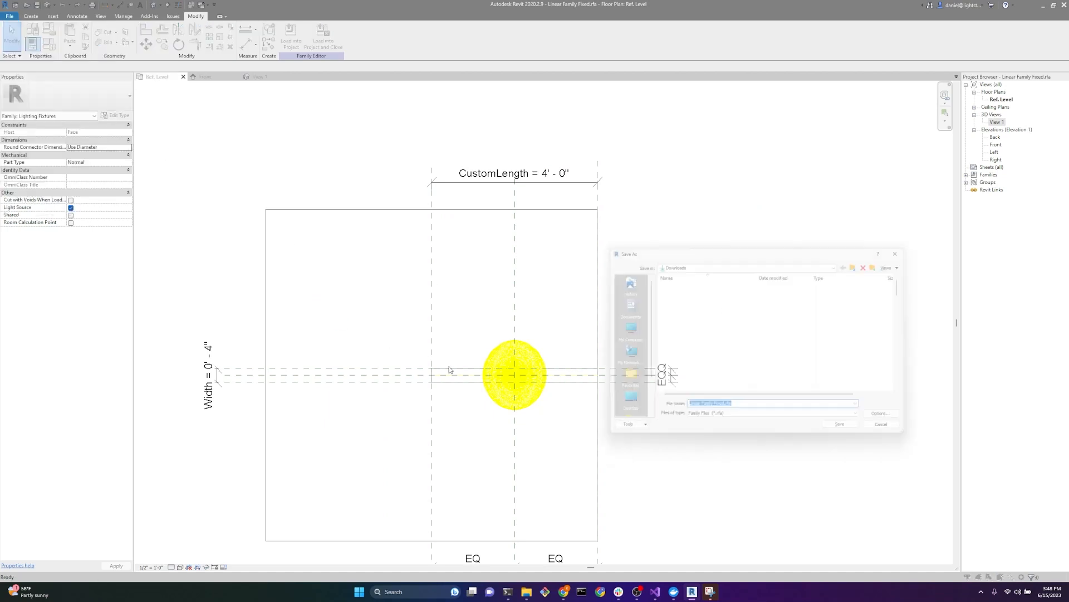
double_click(717, 410)
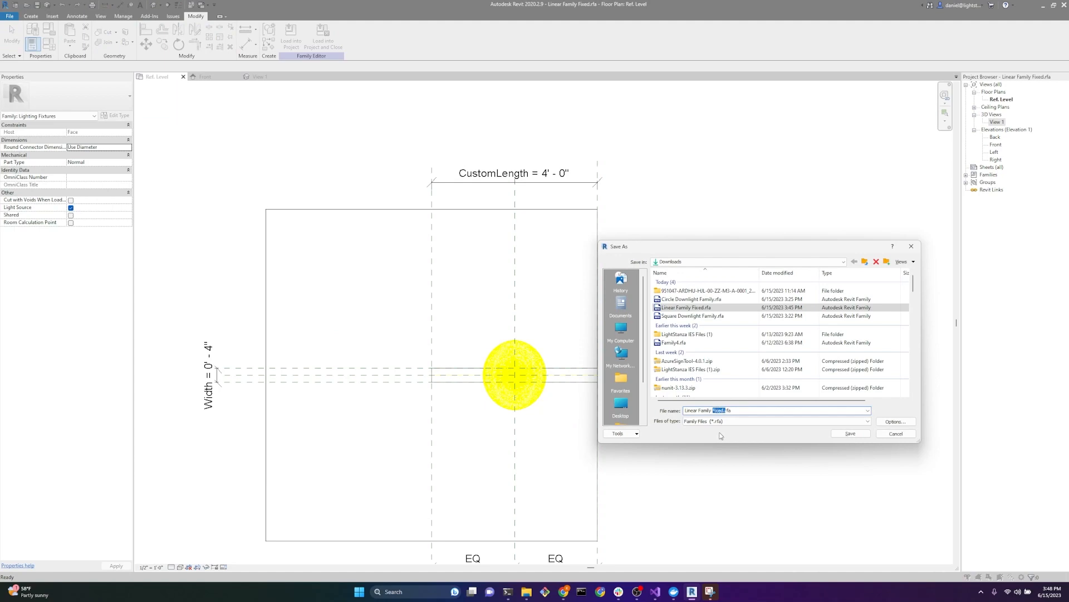
type("Instanc")
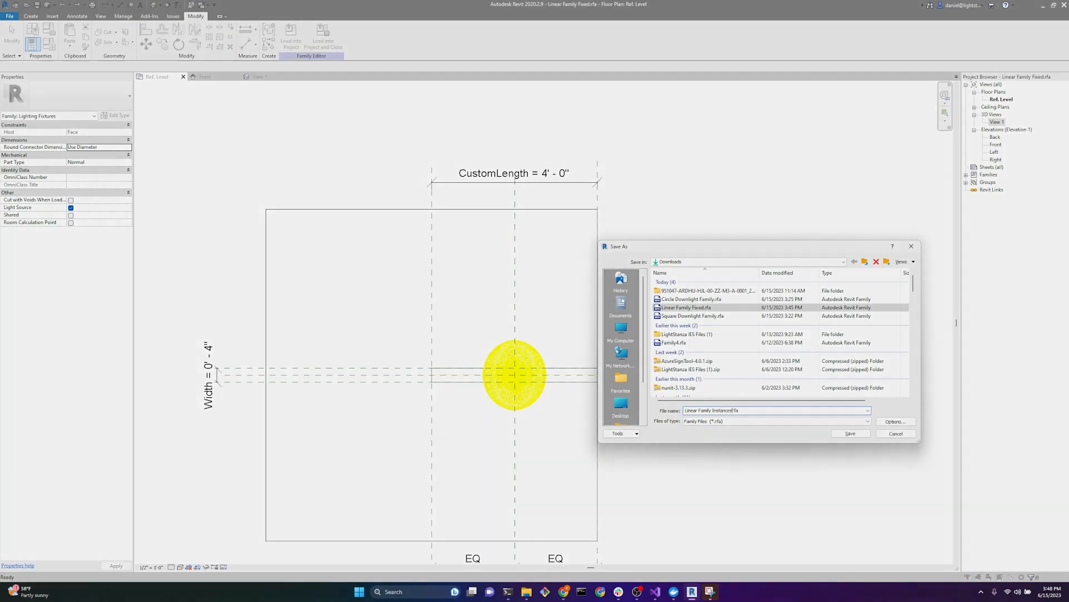